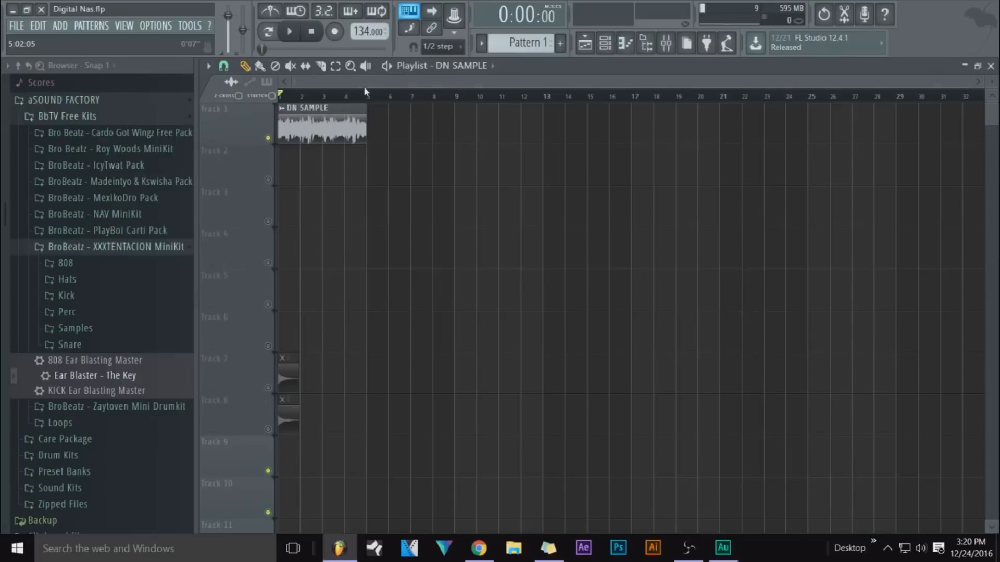
Audition the DN SAMPLE clip and add three more copies back to back on Track 1, filling bars 1 to 16
click(290, 32)
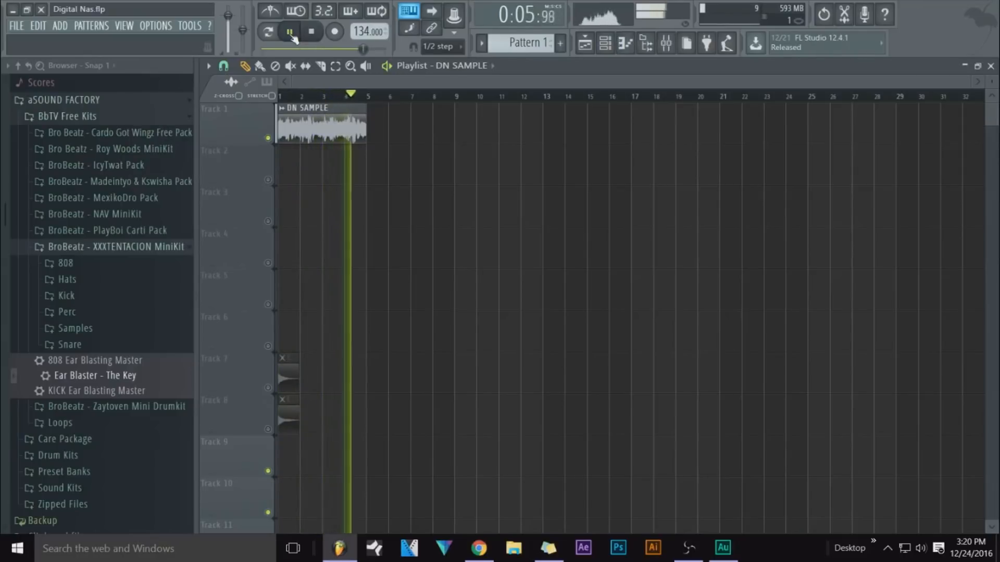
click(312, 34)
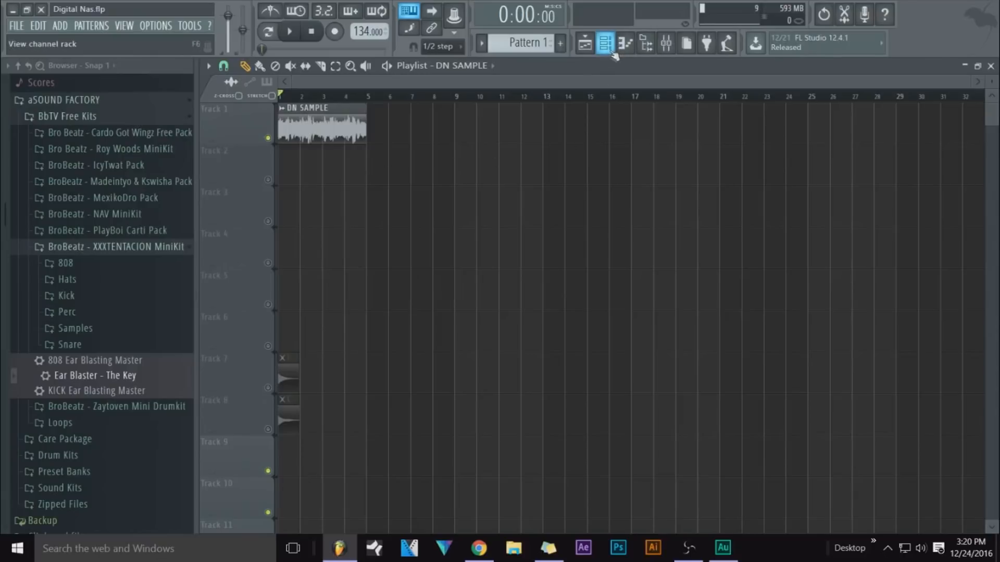
click(380, 125)
click(466, 125)
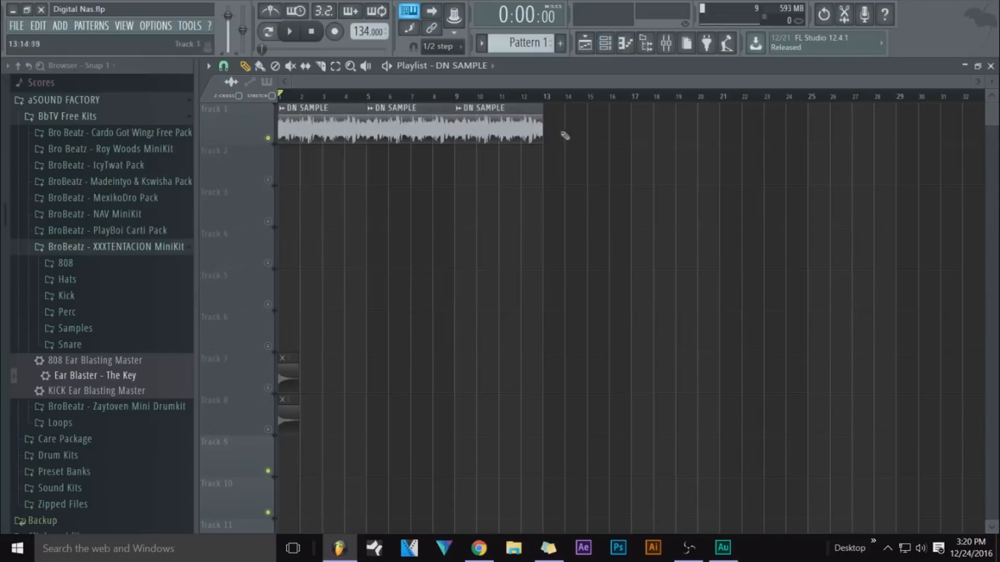
click(566, 136)
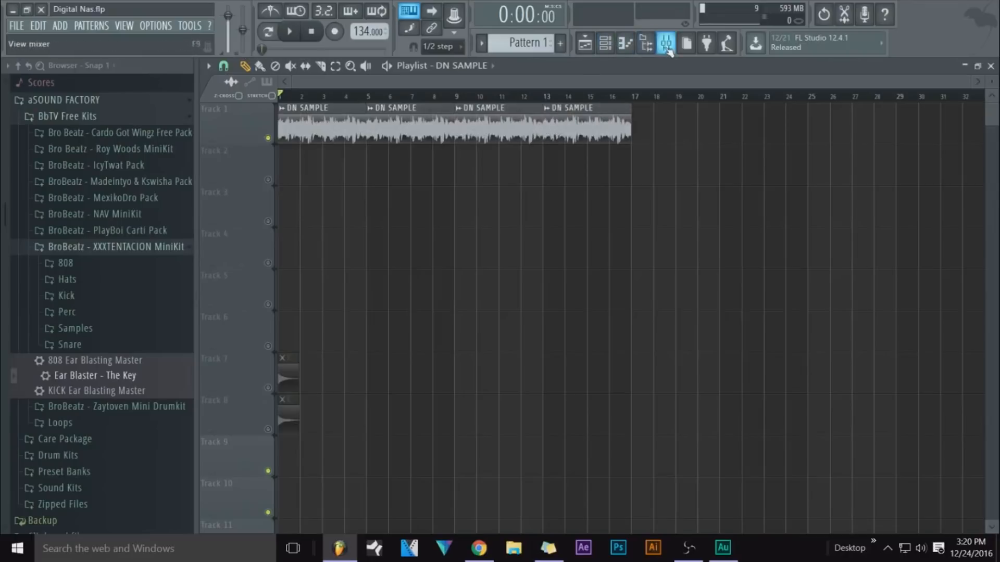
Compare the sample on mixer Insert 2 with Fruity Reeverb 2, FabFilter Pro-Q 2 and Fruity Free Filter bypassed and re-enabled during playback
click(668, 48)
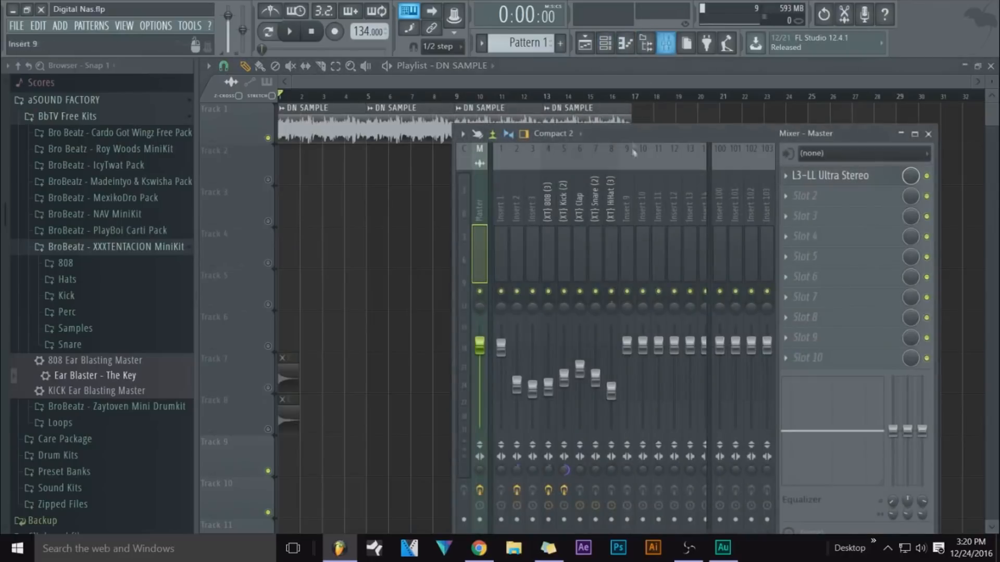
drag(628, 140, 473, 158)
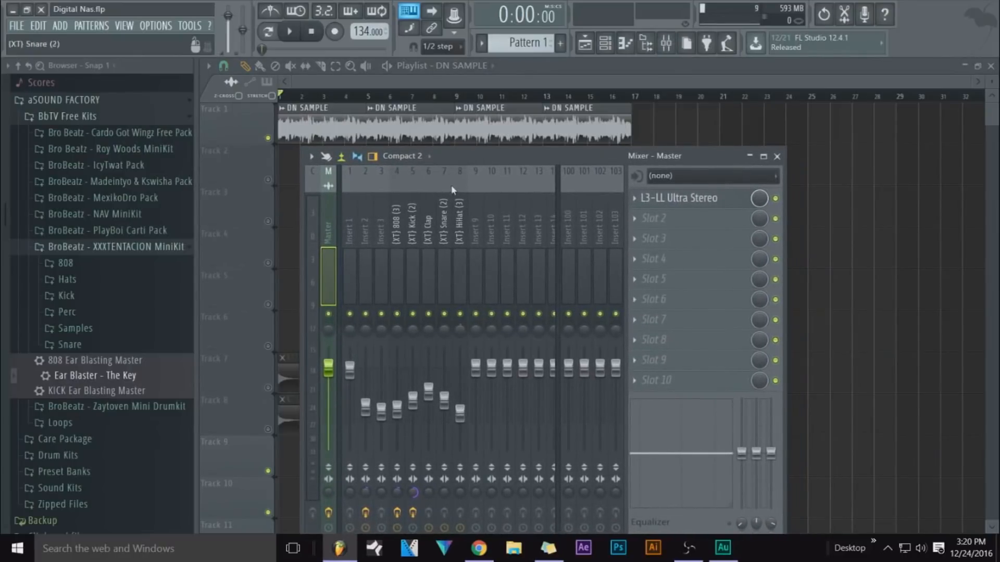
click(442, 239)
drag(442, 239, 372, 243)
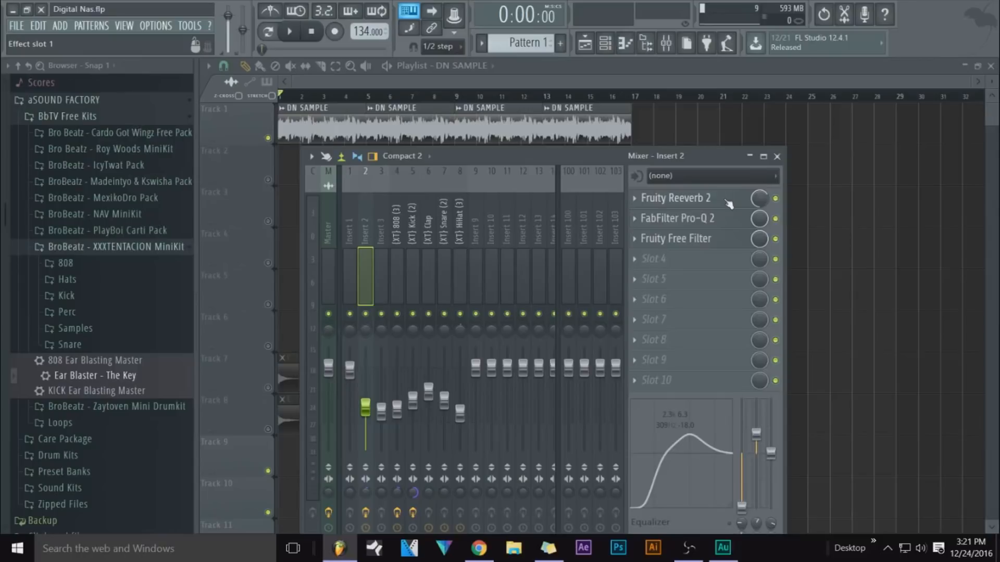
drag(775, 239, 775, 199)
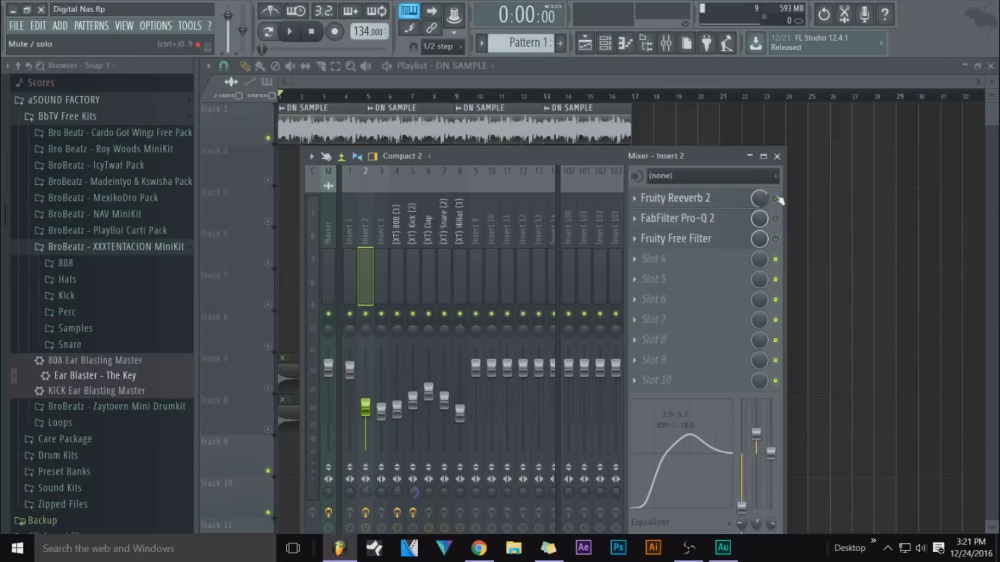
key(space)
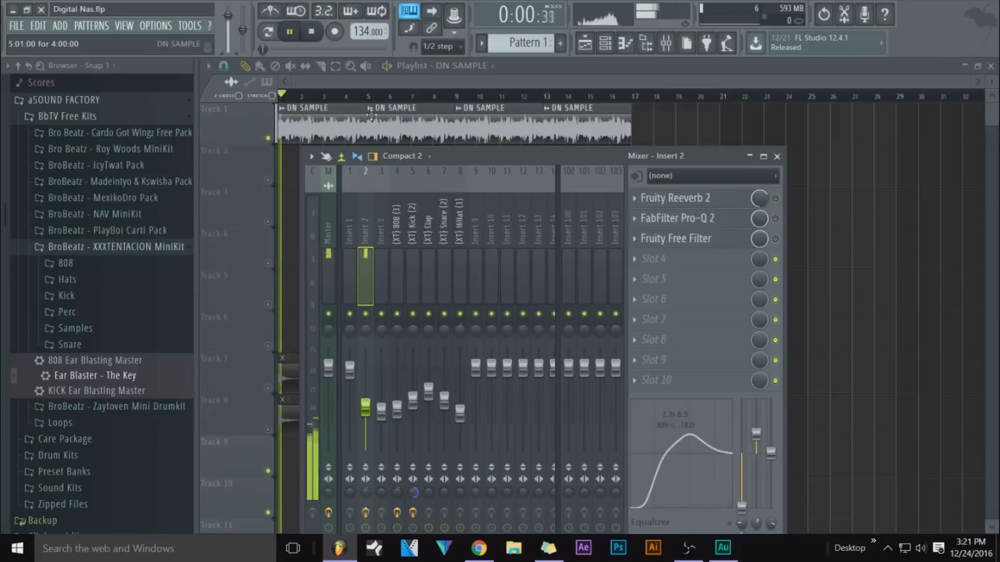
click(775, 239)
click(776, 219)
click(776, 199)
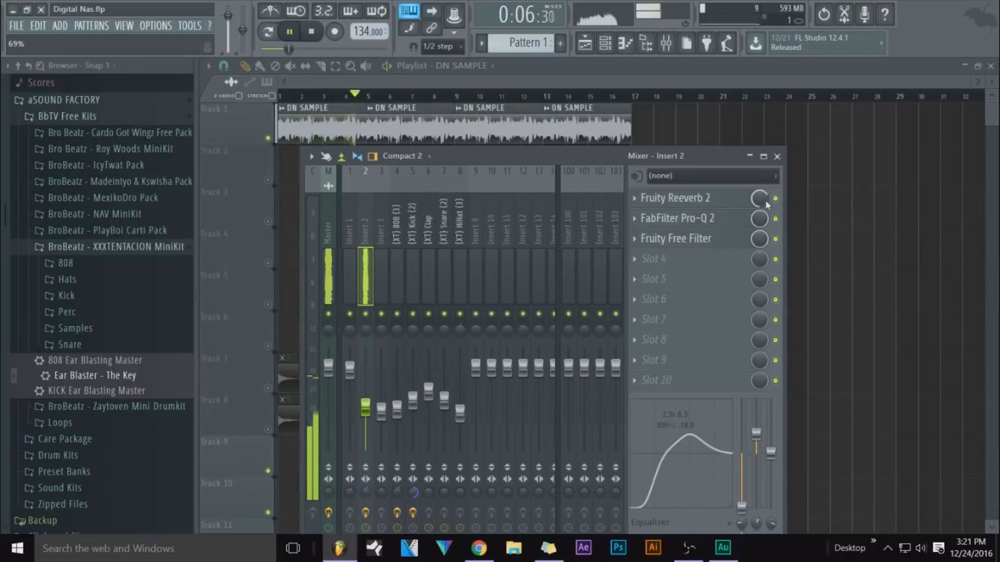
key(space)
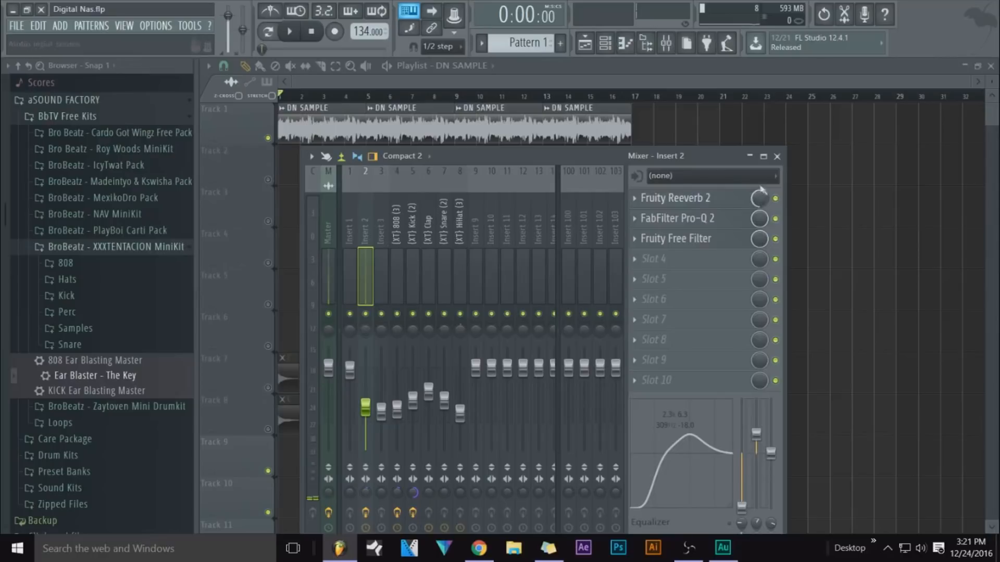
Inspect the FabFilter Pro-Q 2 curve on Insert 2 and the Maximus effect on the (XT) Kick (2) mixer track
click(704, 223)
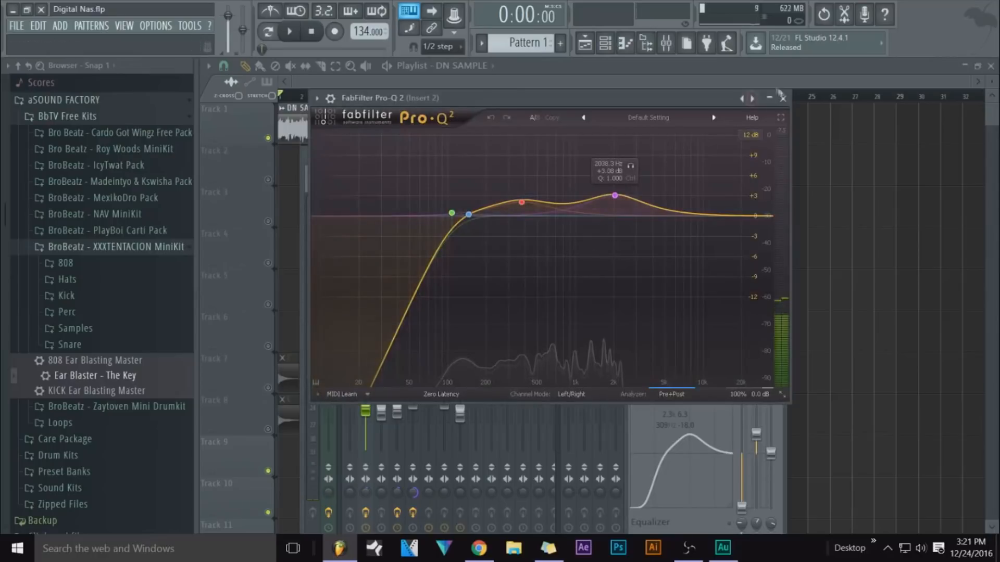
click(783, 98)
click(411, 229)
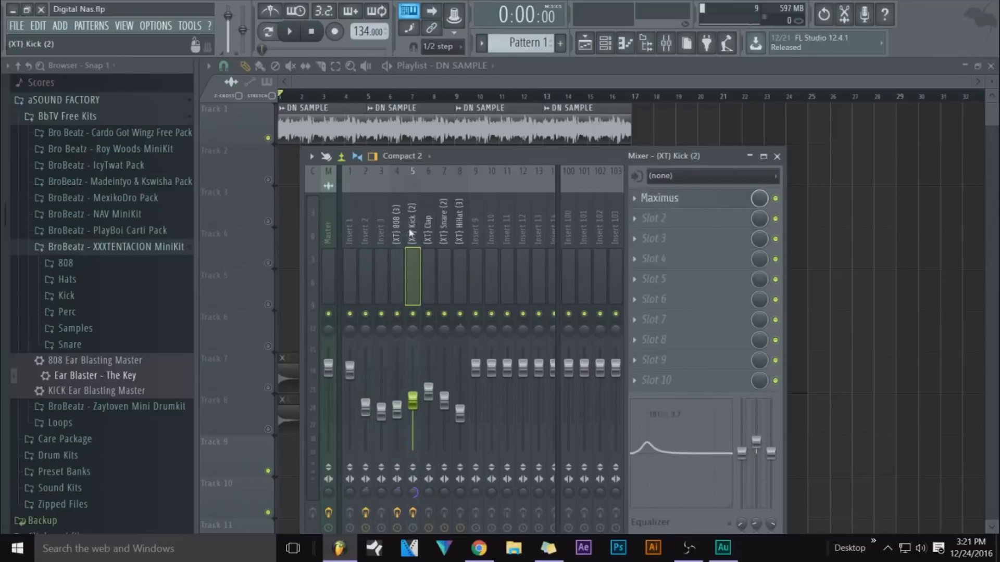
click(698, 199)
key(space)
key(space)
Examine the sampler settings of the (XT) Kick (2) channel and return to its mixer track
click(618, 157)
click(618, 46)
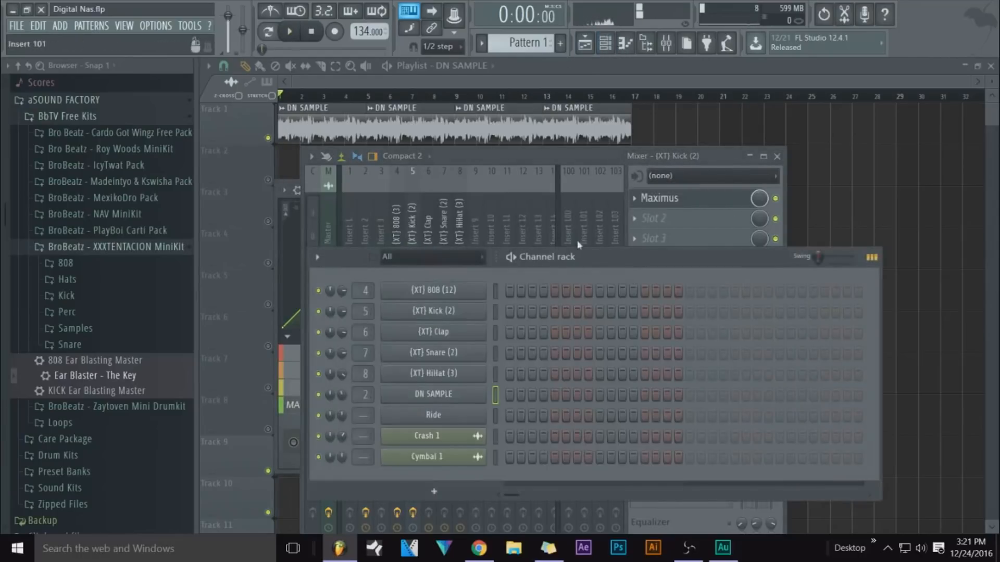
click(460, 312)
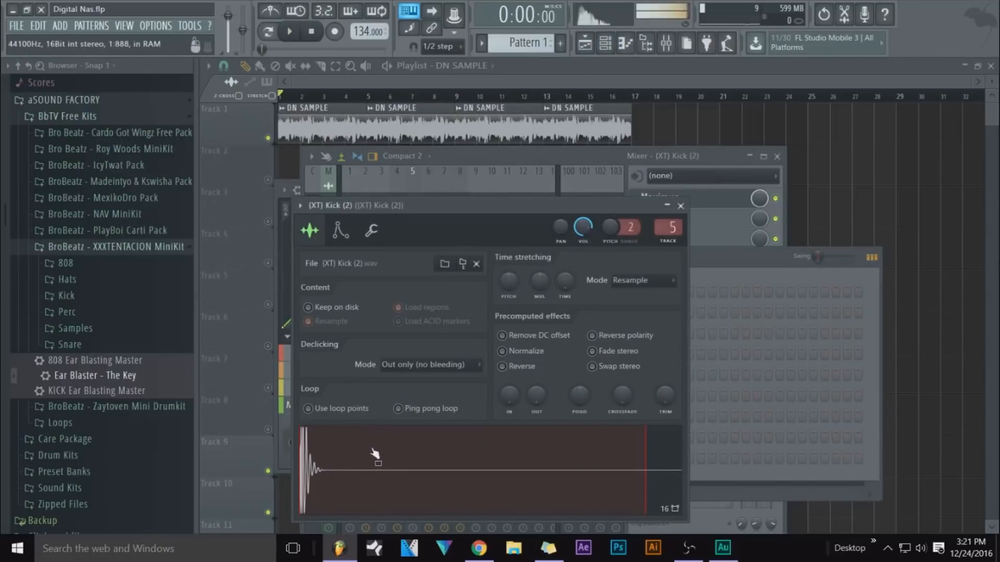
click(681, 205)
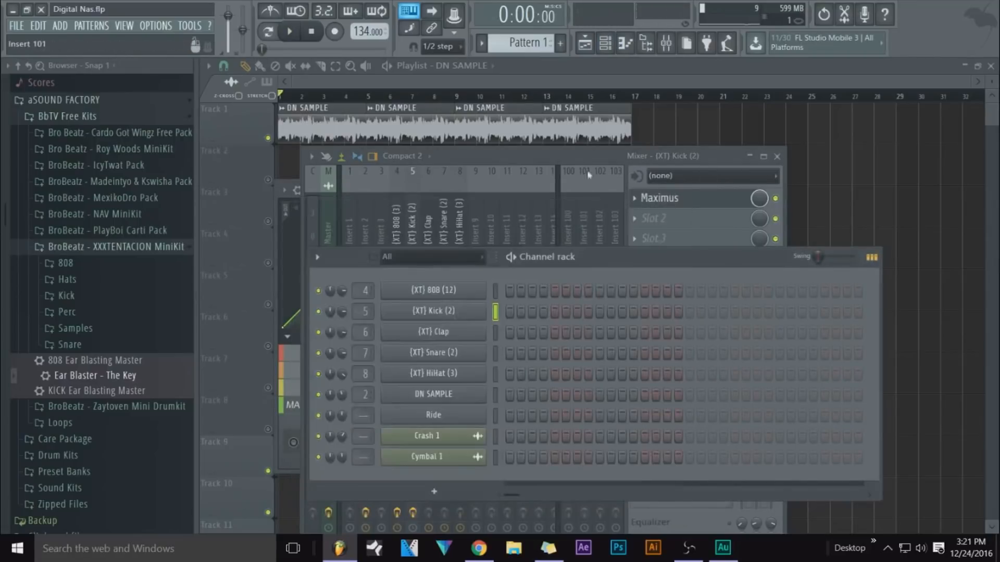
key(F9)
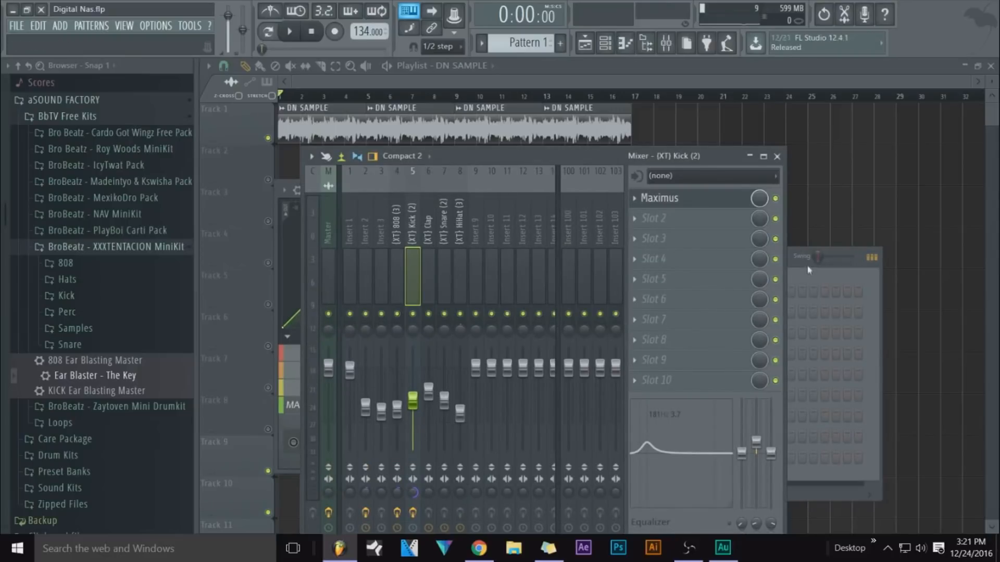
Fill the (XT) HiHat (3) channel on every second step across two bars of Pattern 1
key(F6)
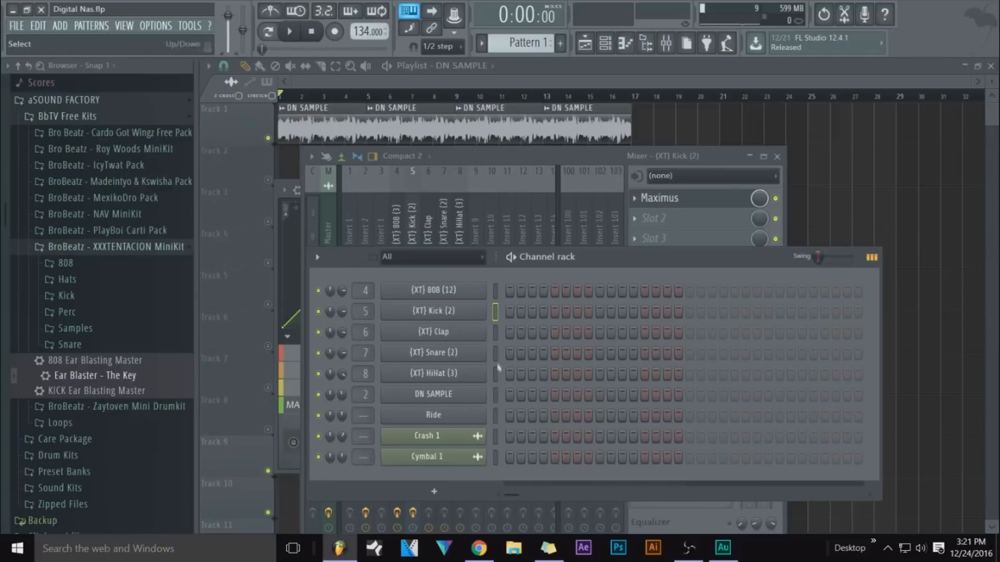
right_click(467, 381)
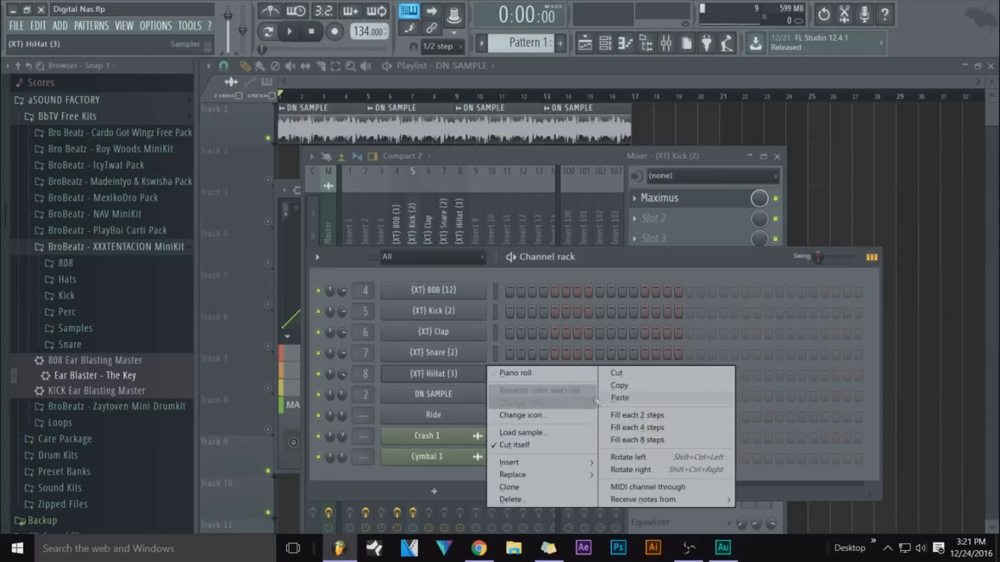
click(611, 416)
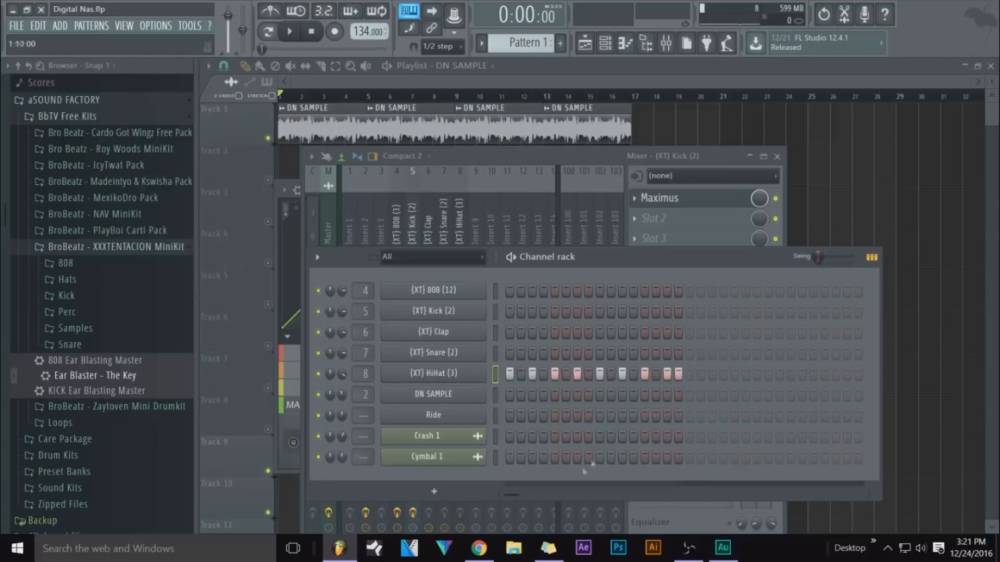
click(678, 375)
click(690, 375)
click(734, 375)
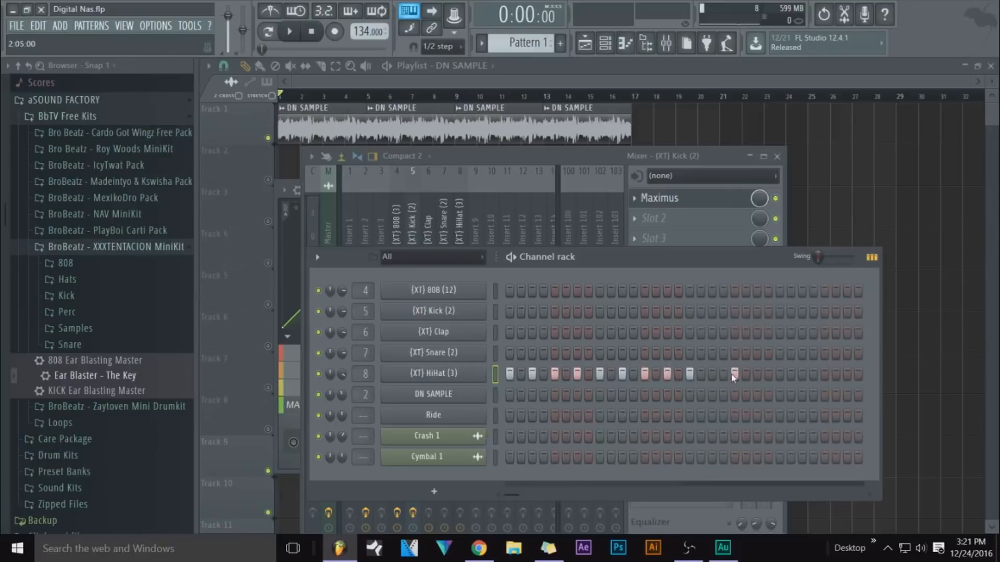
right_click(469, 380)
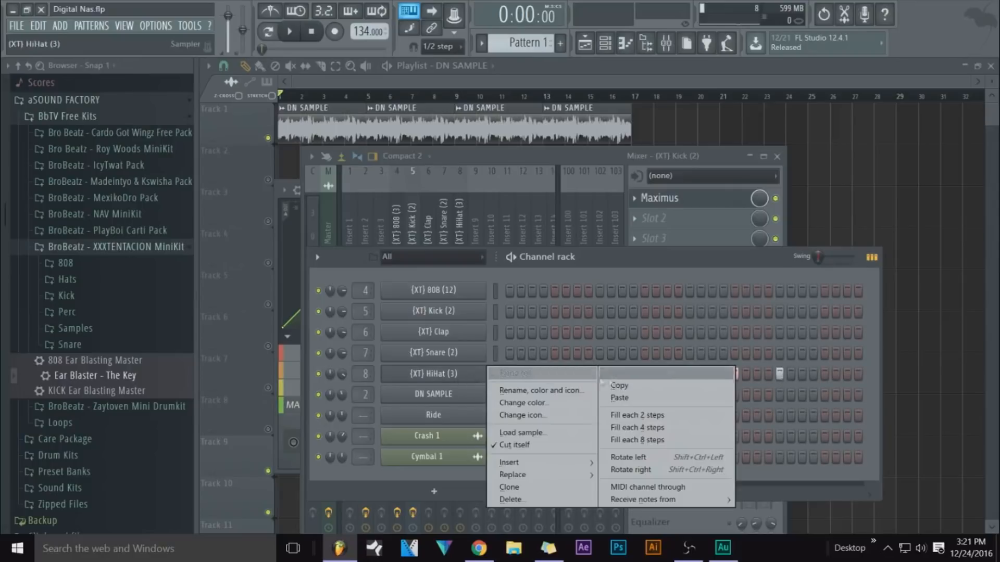
click(617, 412)
In the hi-hat piano roll, delete the step 7 note in bars 1 and 2 and lengthen each step 5 note to one beat
right_click(484, 371)
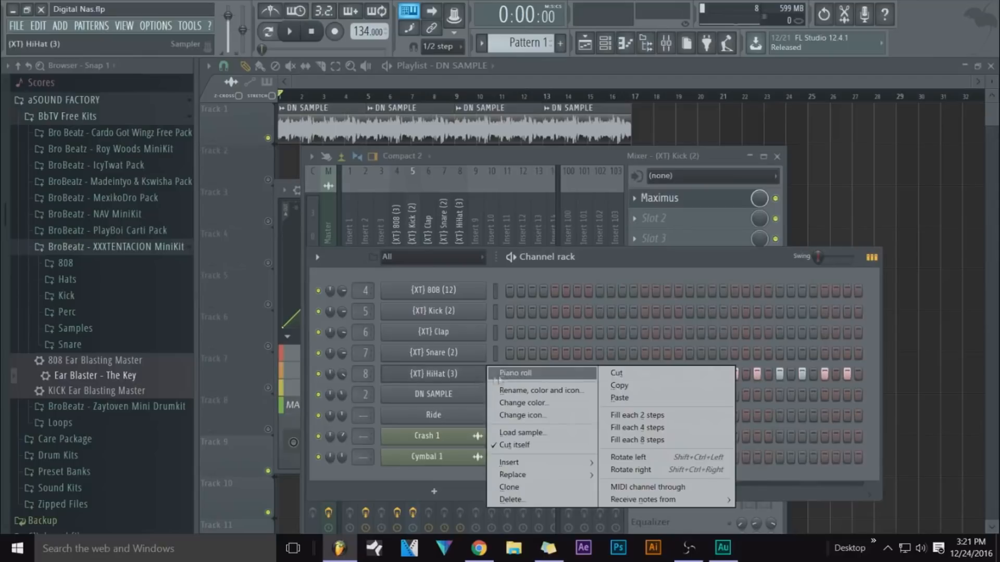
click(502, 373)
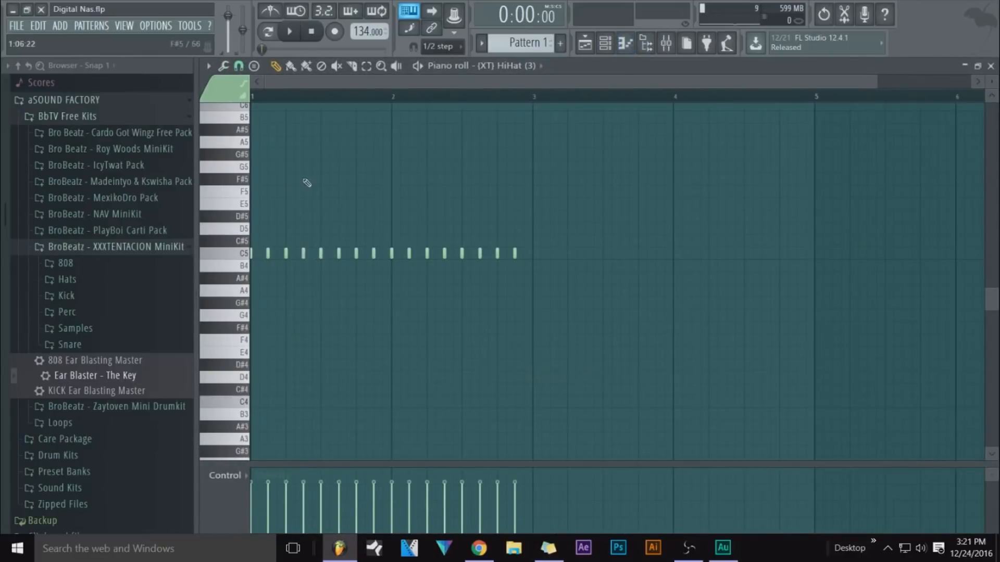
right_click(303, 254)
right_click(444, 253)
drag(429, 254, 464, 256)
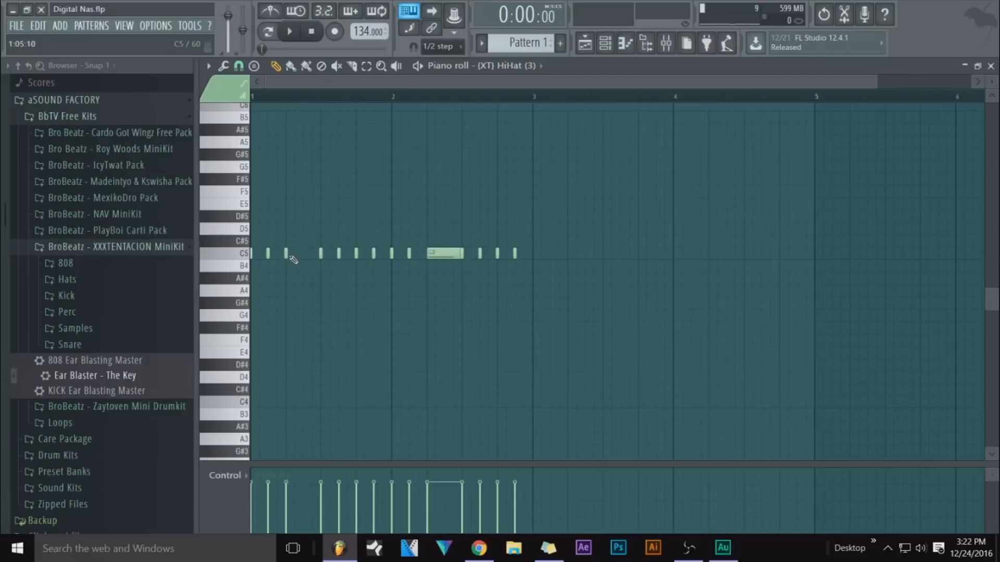
drag(288, 255, 323, 255)
Chop the two long C5 hi-hat notes into rolls, adjusting the chopper's time multiplier for wider slices
ctrl+shift+click(310, 255)
ctrl+shift+click(436, 255)
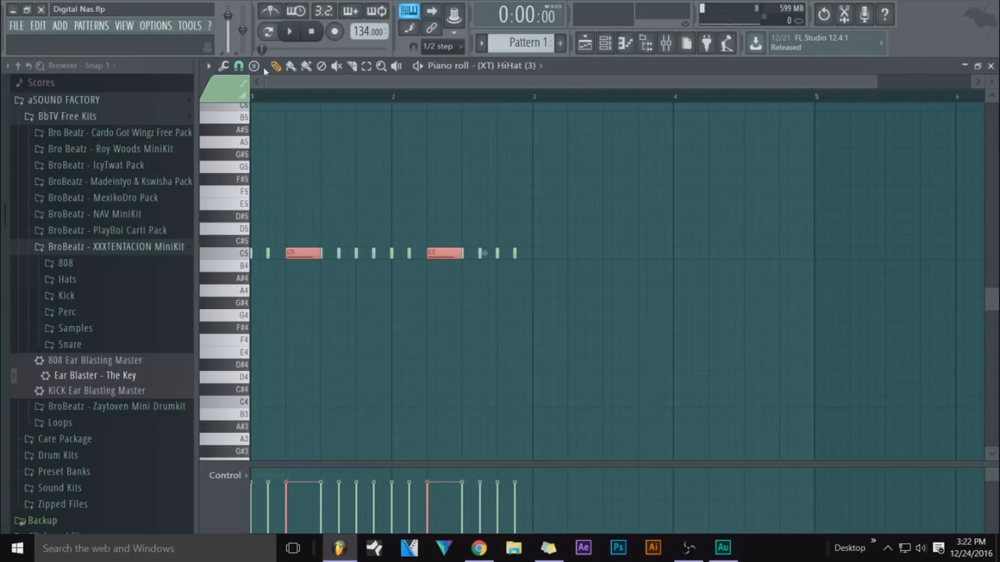
key(alt+u)
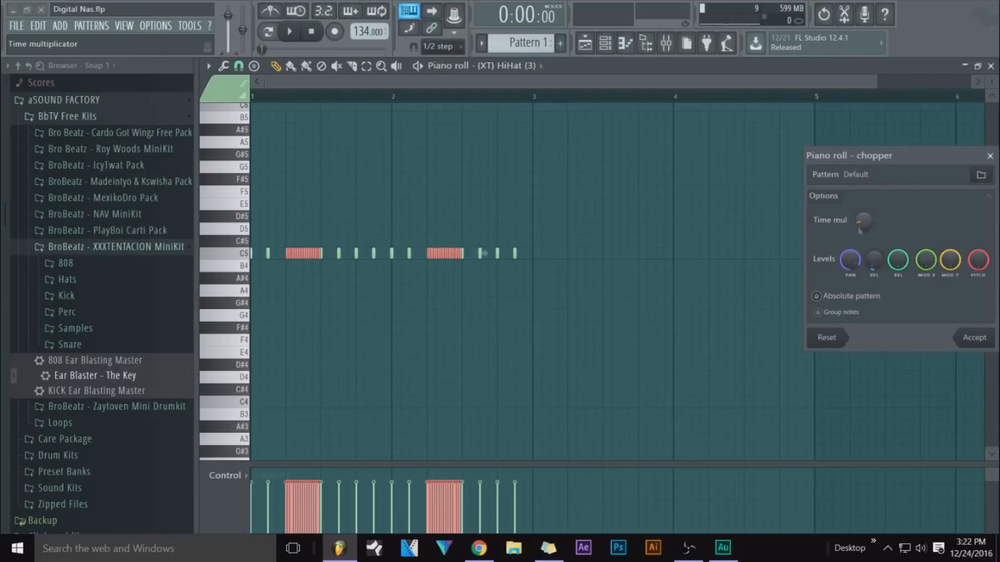
click(961, 337)
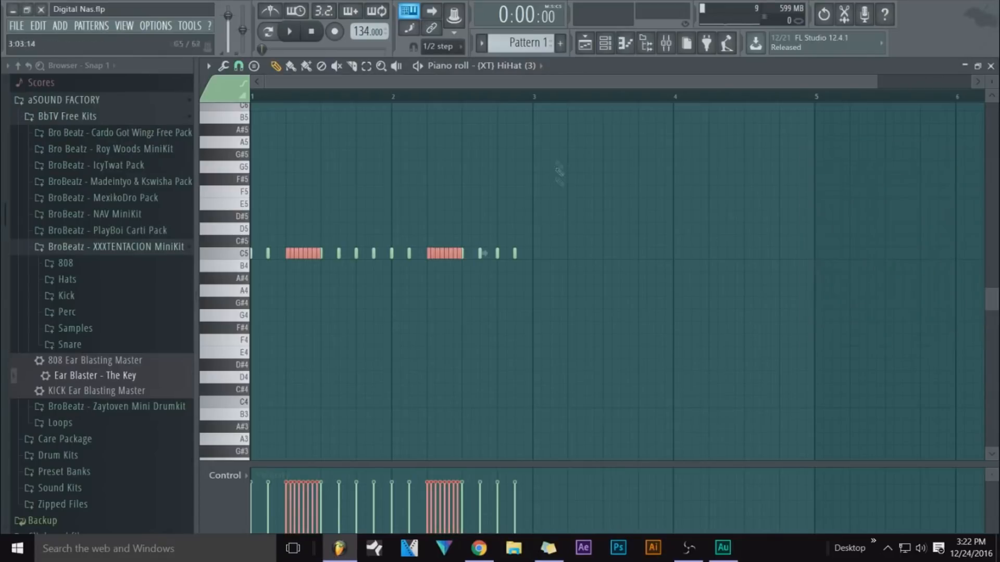
click(576, 164)
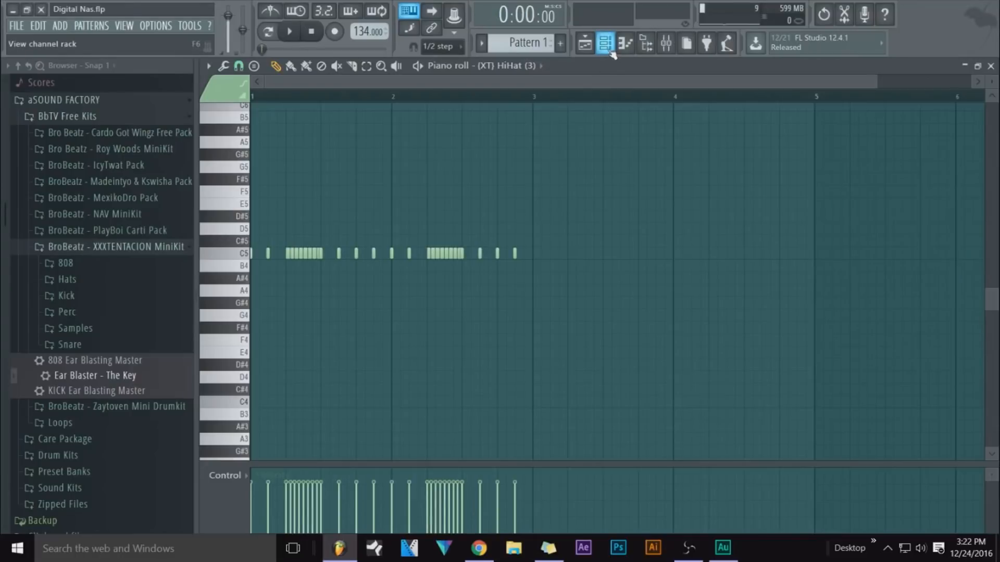
Move the DN SAMPLE channel below Cymbal 1 at the end of the channel rack
click(612, 51)
drag(607, 321, 553, 197)
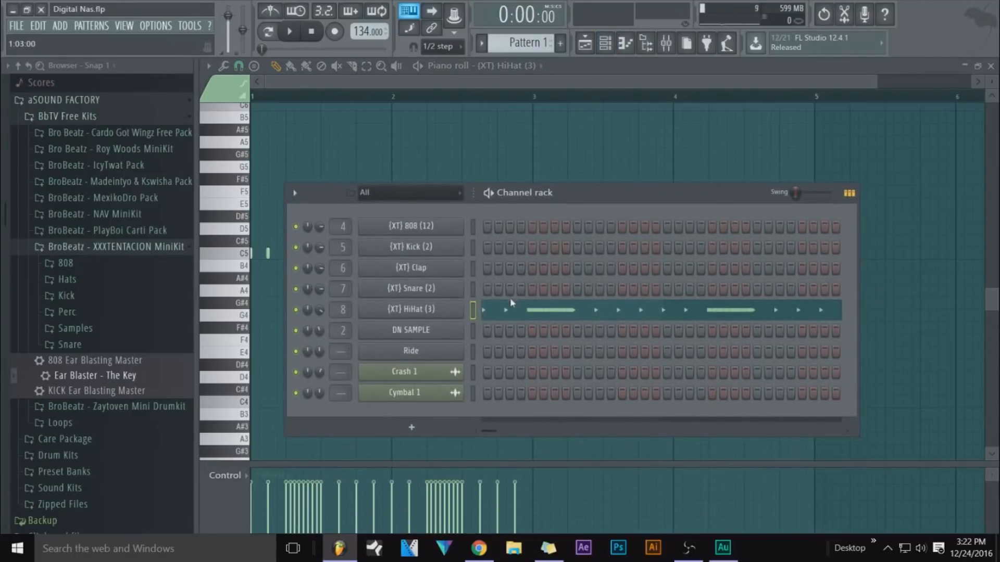
drag(450, 337, 451, 399)
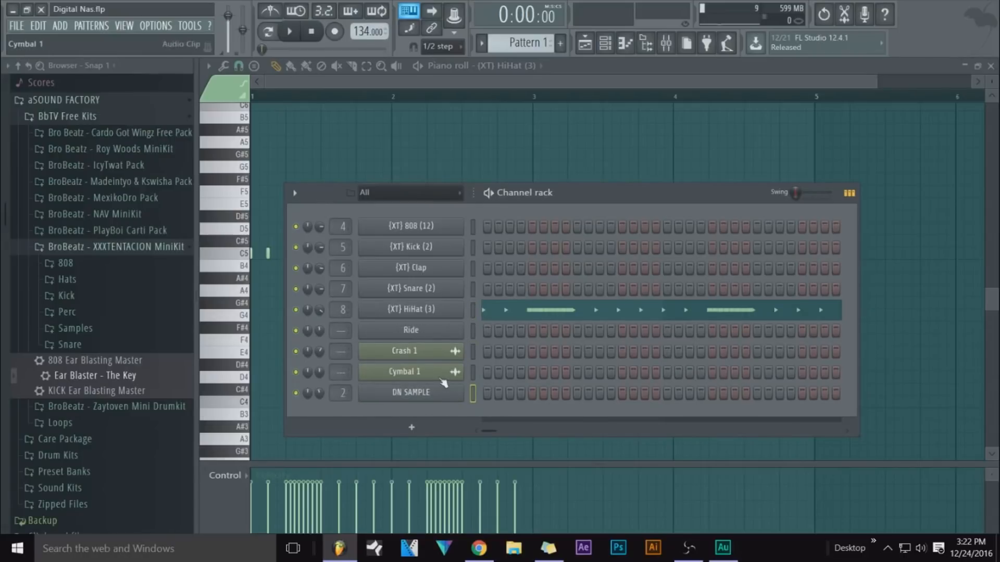
Add Ride hits on steps 5 and 21 of Pattern 1
right_click(392, 337)
key(Escape)
click(532, 331)
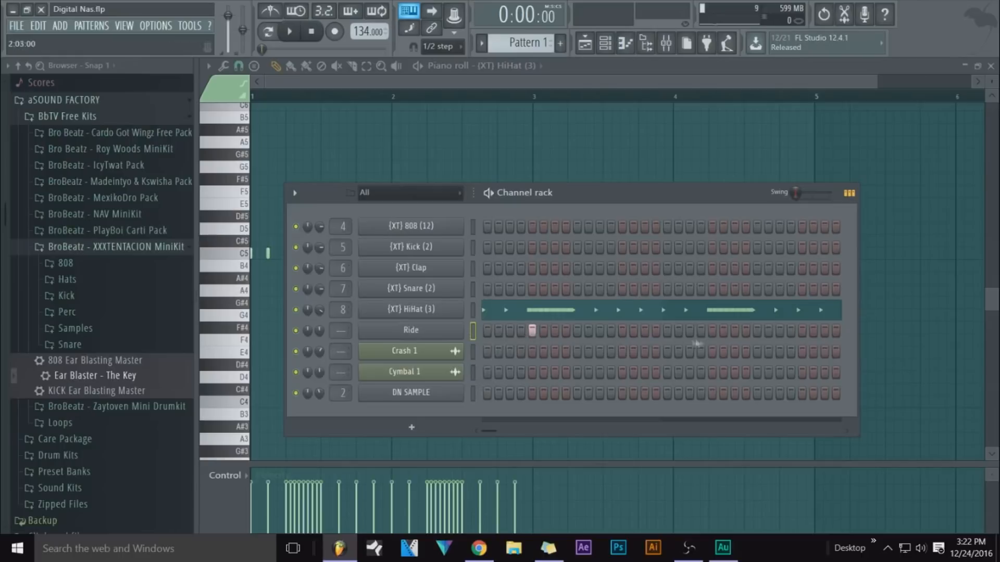
click(713, 332)
Add layered (XT) Clap and (XT) Snare (2) hits on steps 9 and 25 of Pattern 1
click(577, 268)
click(577, 289)
click(757, 267)
click(757, 289)
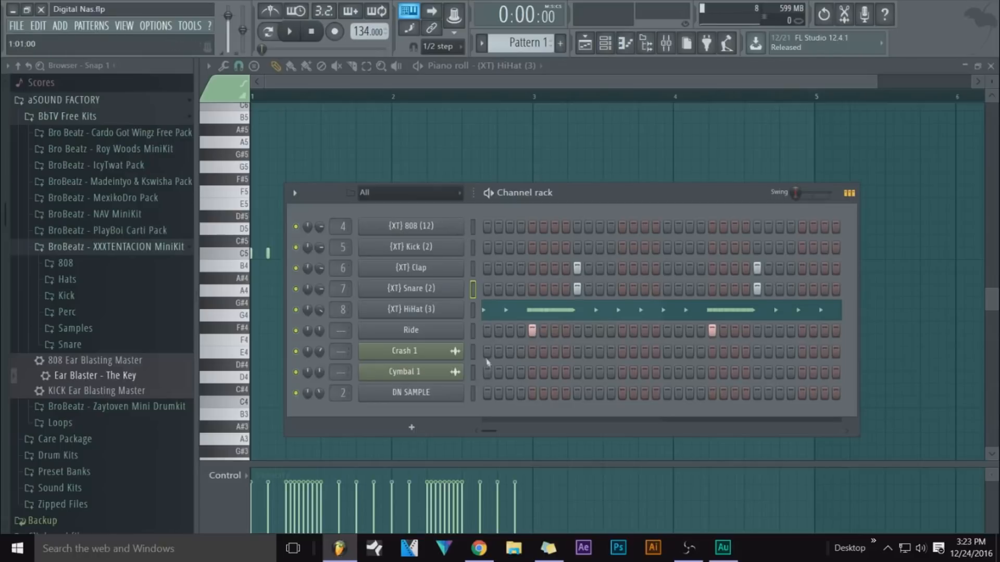
Move the two audio clips on Tracks 7 and 8 of the playlist together to bar 9
click(585, 43)
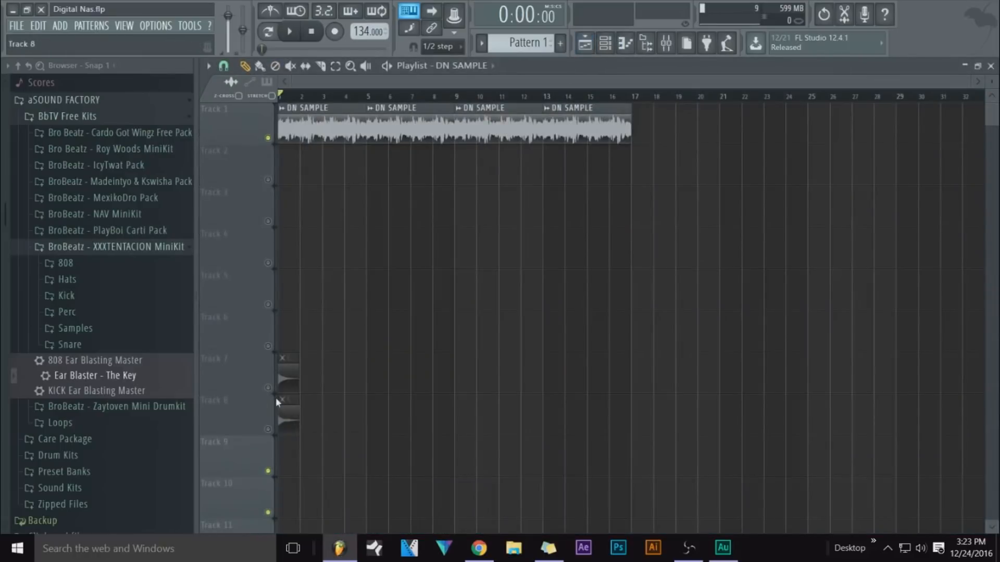
drag(358, 313, 294, 436)
drag(294, 372, 465, 371)
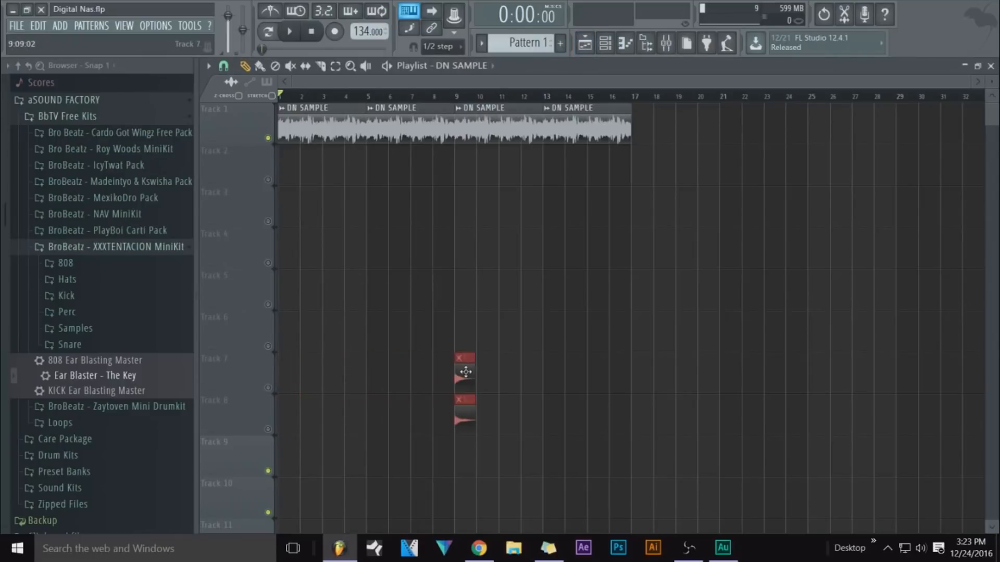
Move the two audio clips on Tracks 7 and 8 of the playlist together to bar 5
drag(441, 98, 456, 98)
key(KP_Divide)
key(KP_Divide)
key(KP_Divide)
drag(456, 380, 371, 381)
click(385, 301)
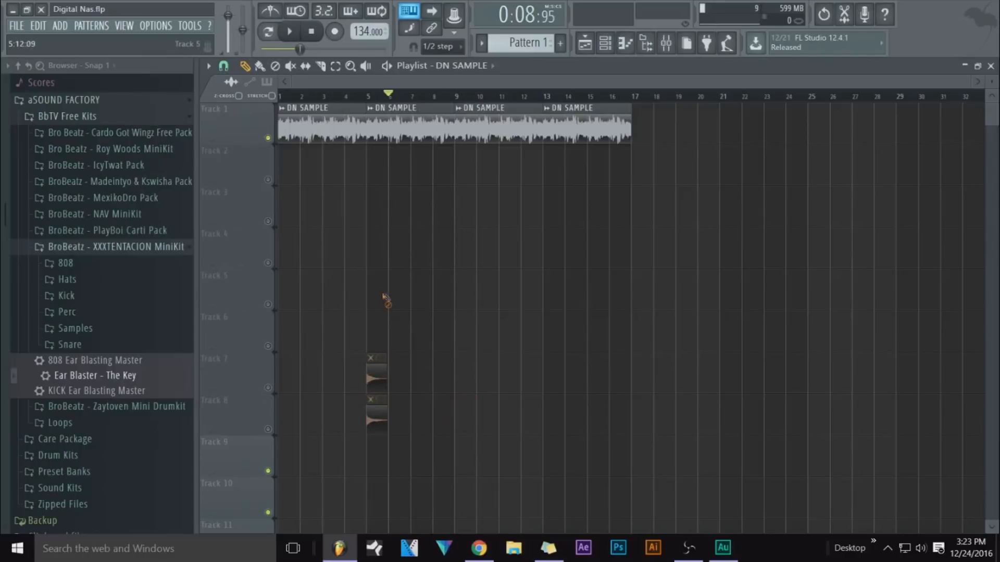
Add an FL Keys instrument channel at the end of the channel rack
click(591, 45)
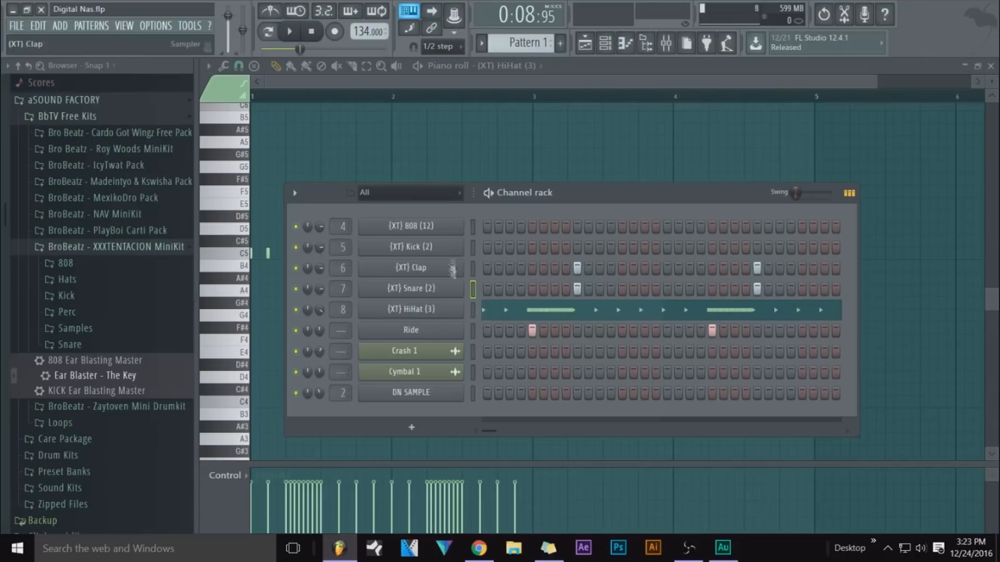
click(412, 427)
click(518, 420)
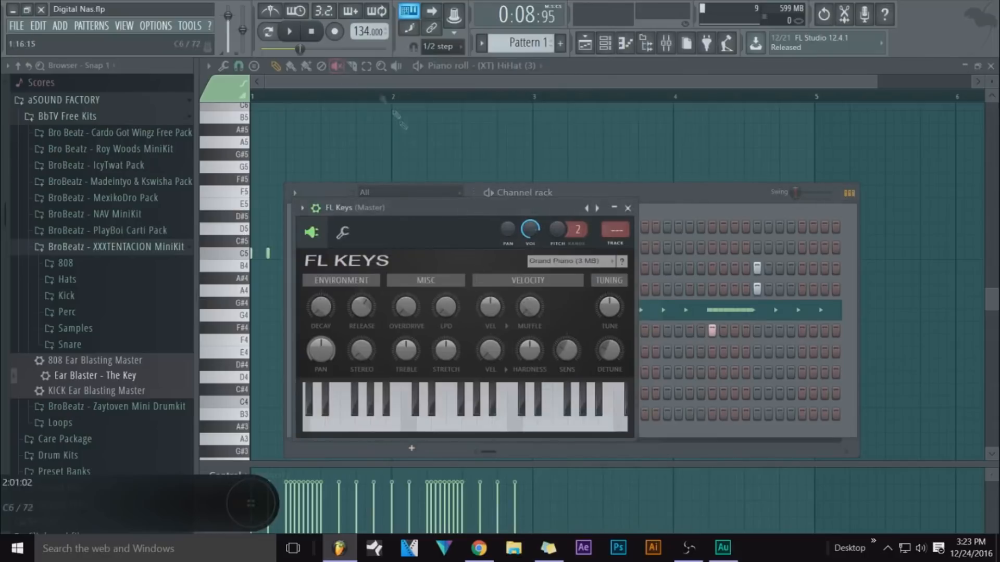
Play the song and audition notes on the FL Keys keyboard to find the pitches that match the sample
key(space)
click(488, 407)
click(483, 421)
click(470, 421)
click(459, 412)
click(444, 422)
click(444, 424)
click(433, 415)
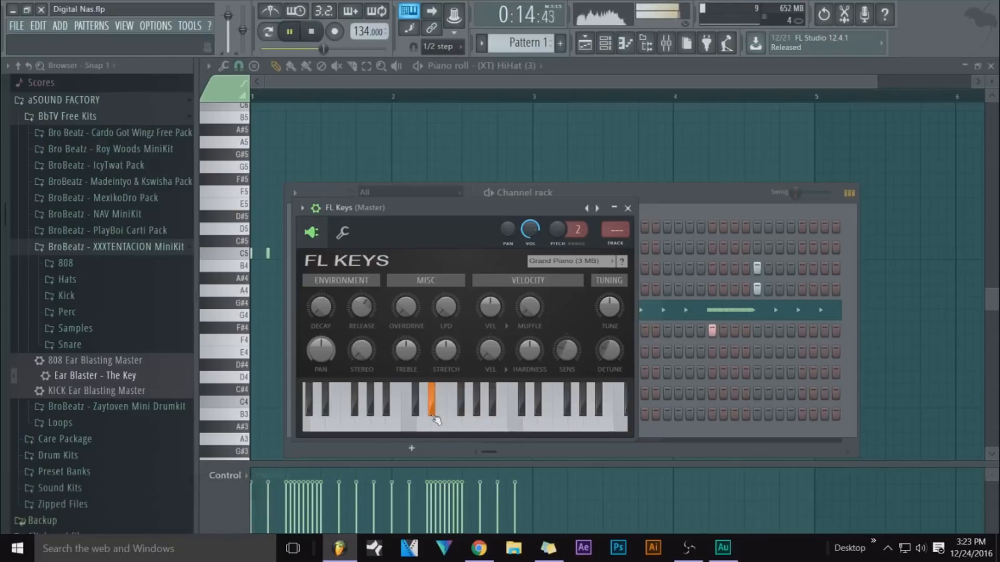
click(418, 414)
click(438, 423)
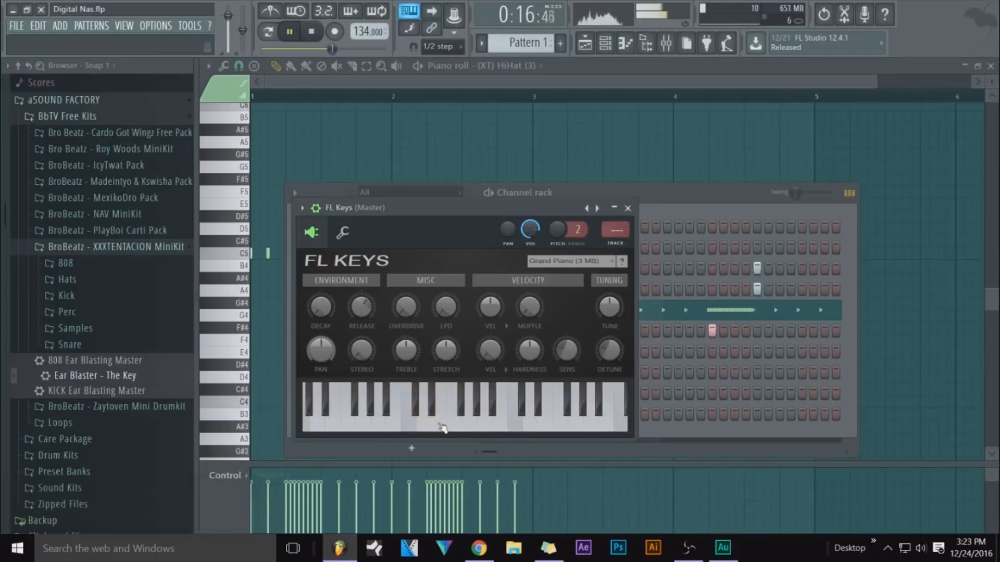
click(462, 413)
click(473, 427)
click(455, 423)
click(462, 414)
click(471, 422)
click(478, 413)
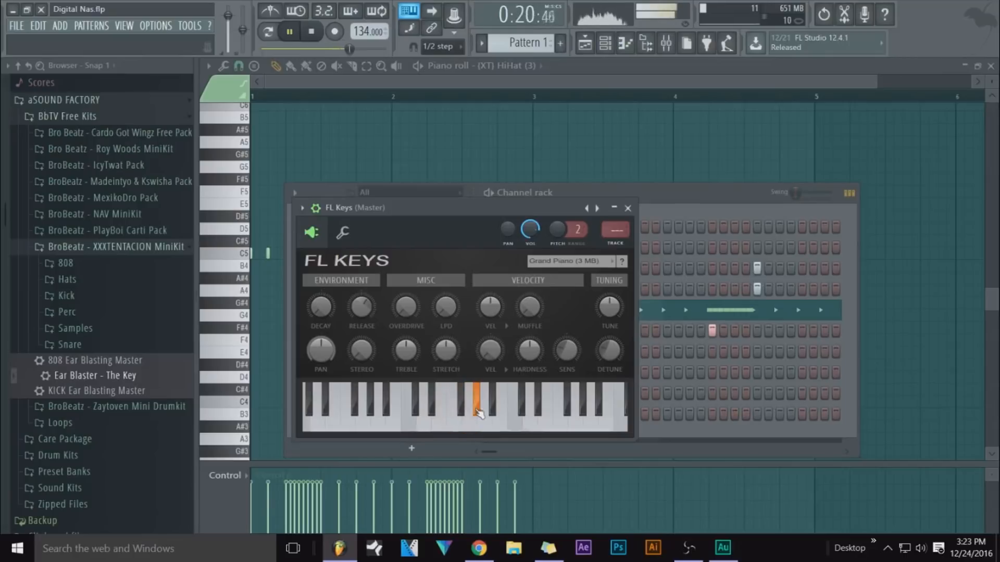
click(441, 426)
click(471, 426)
click(486, 426)
click(493, 413)
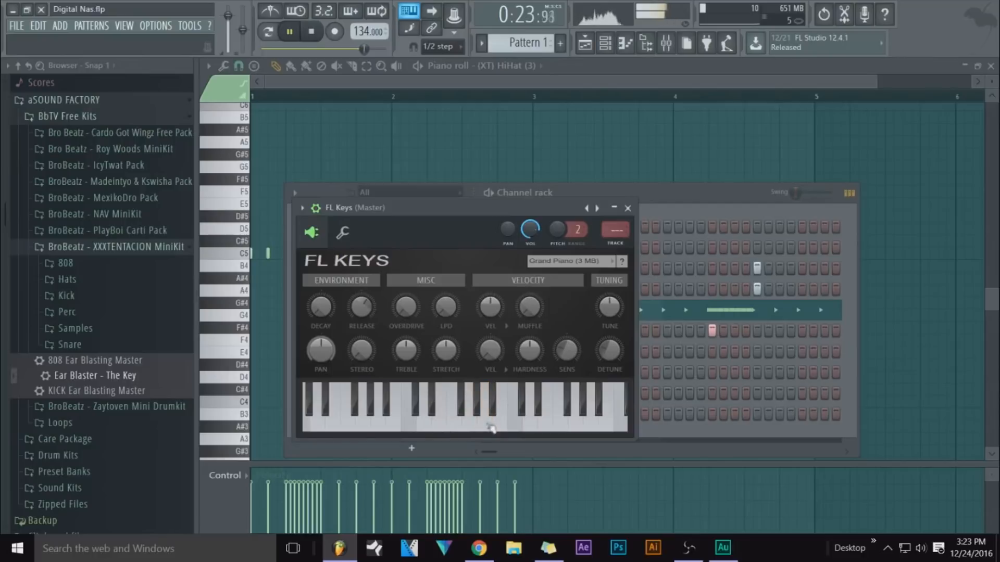
click(517, 426)
click(523, 412)
click(528, 425)
click(501, 426)
click(545, 426)
click(531, 428)
click(504, 426)
click(482, 426)
click(458, 426)
click(445, 426)
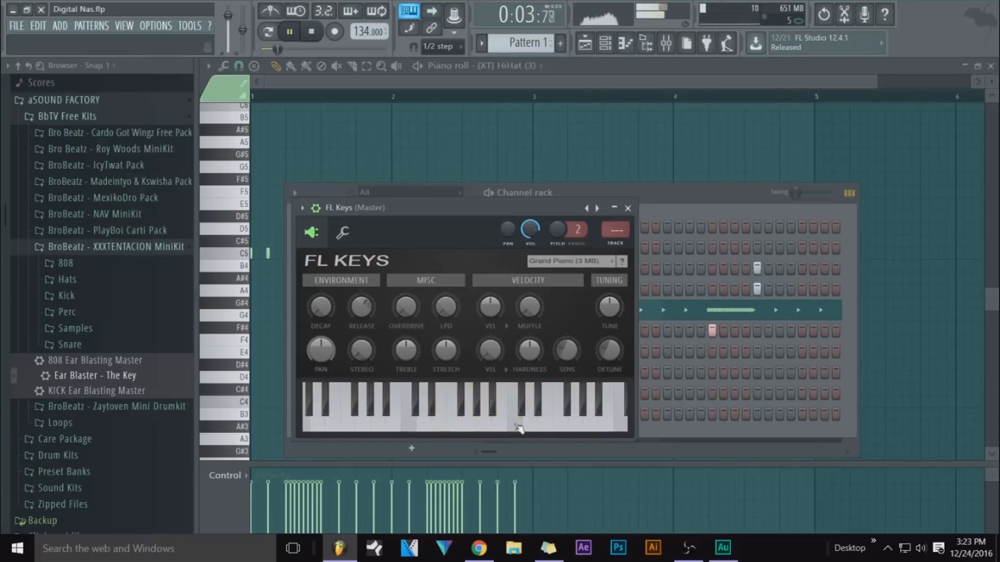
click(442, 426)
click(511, 427)
click(502, 427)
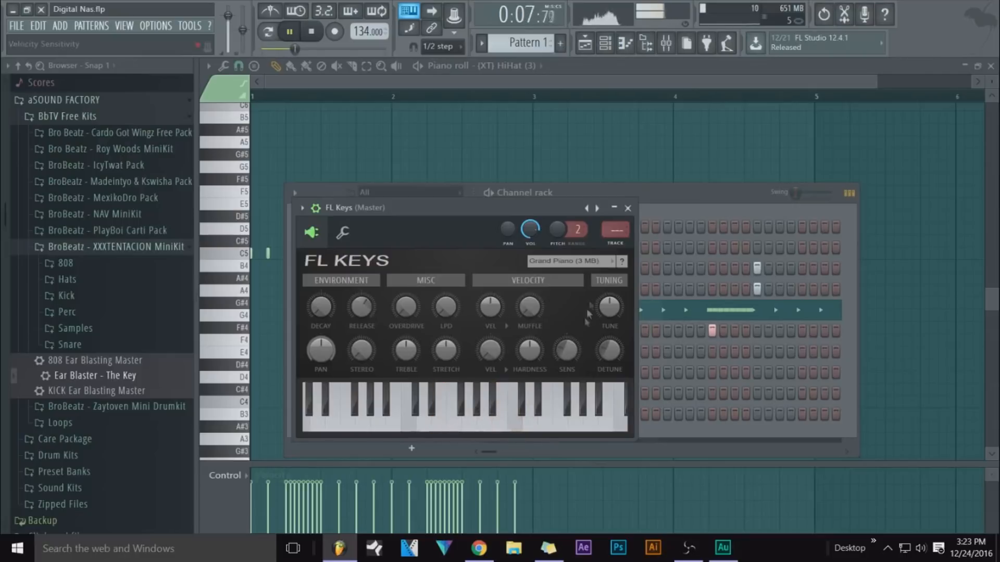
Stop playback, close the FL Keys window and delete the FL Keys channel from the channel rack
click(627, 207)
key(space)
click(312, 34)
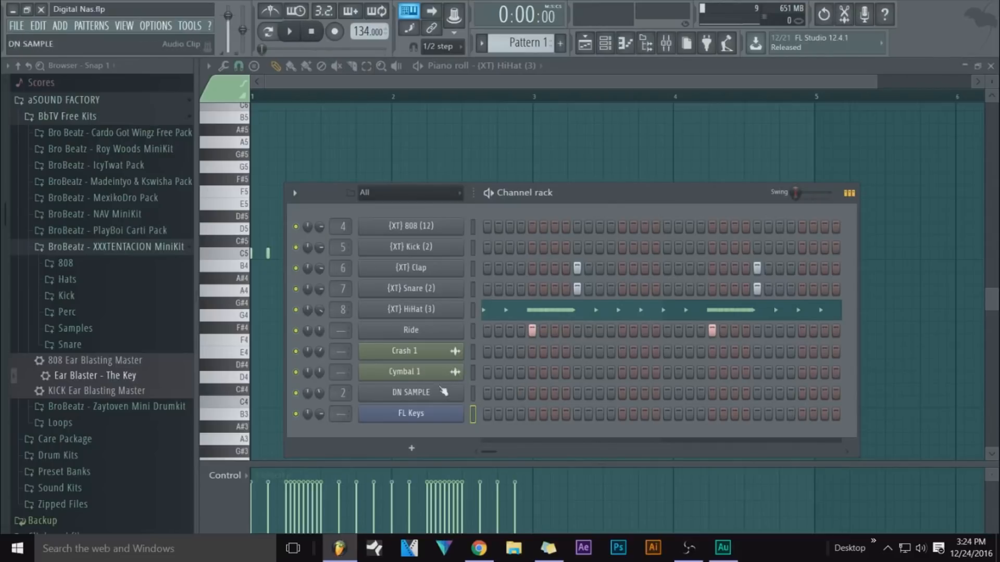
right_click(450, 415)
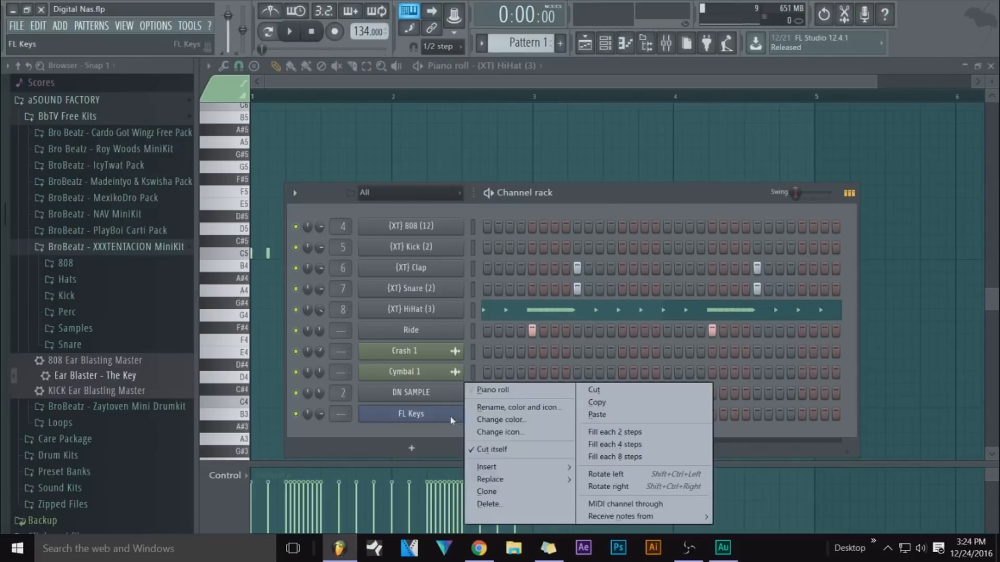
click(489, 505)
click(581, 311)
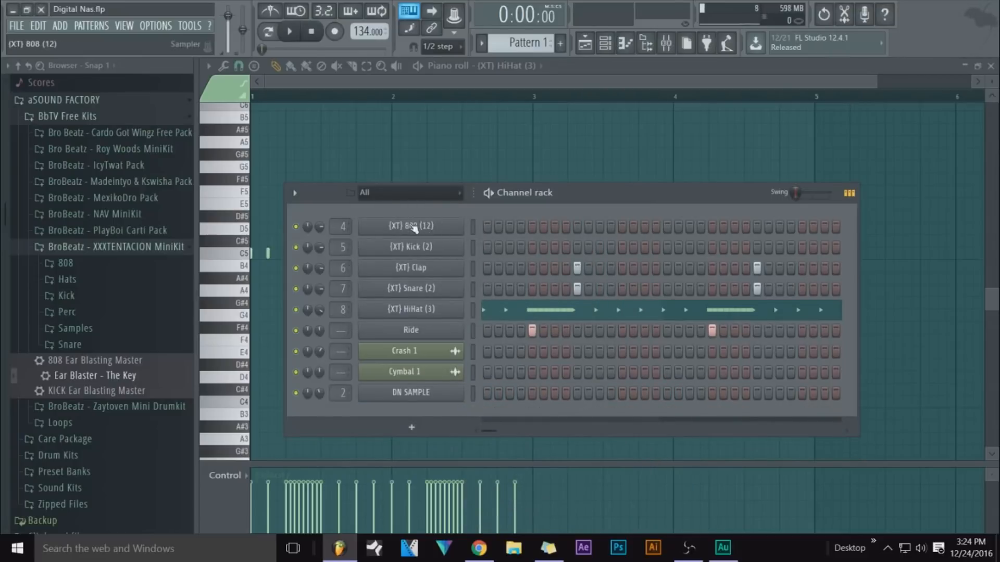
Place two Pattern 1 clips back to back on Track 3 of the playlist, starting at bars 1 and 3
click(585, 44)
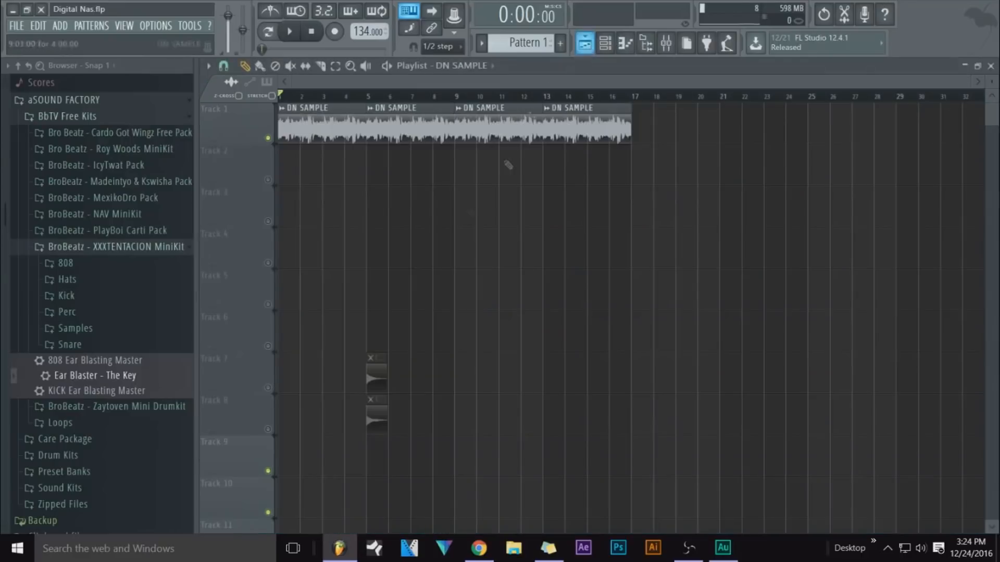
click(272, 83)
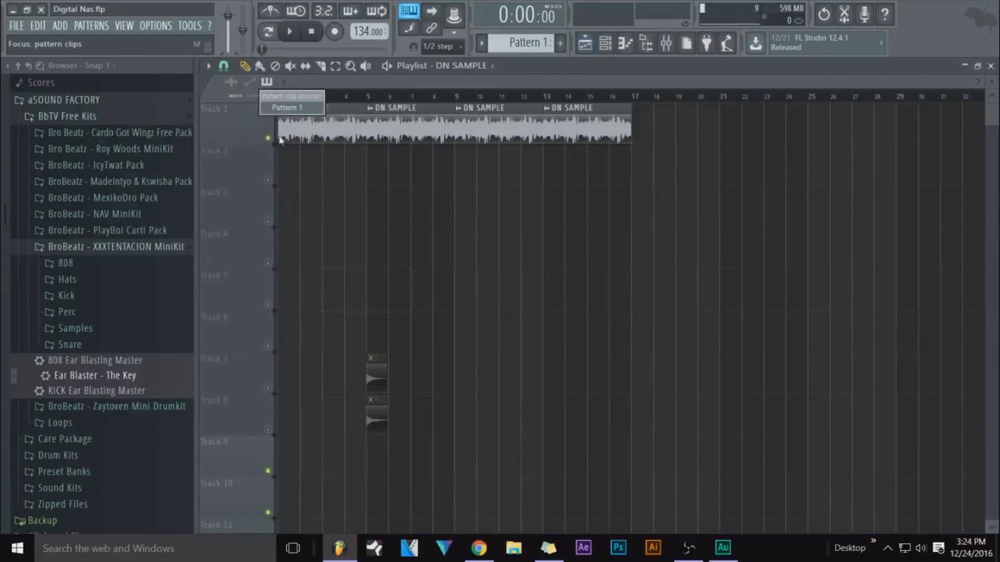
click(284, 107)
click(289, 207)
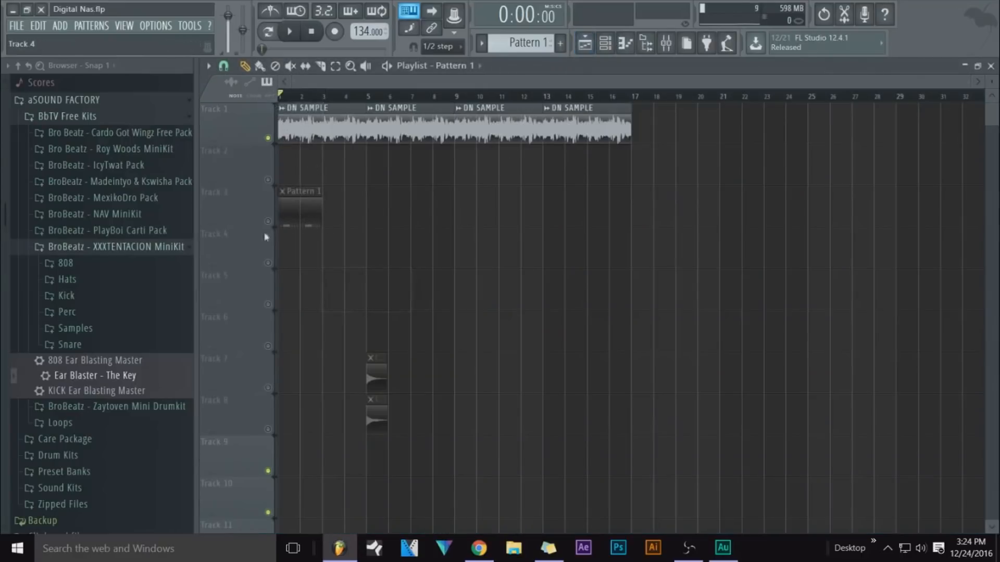
click(330, 214)
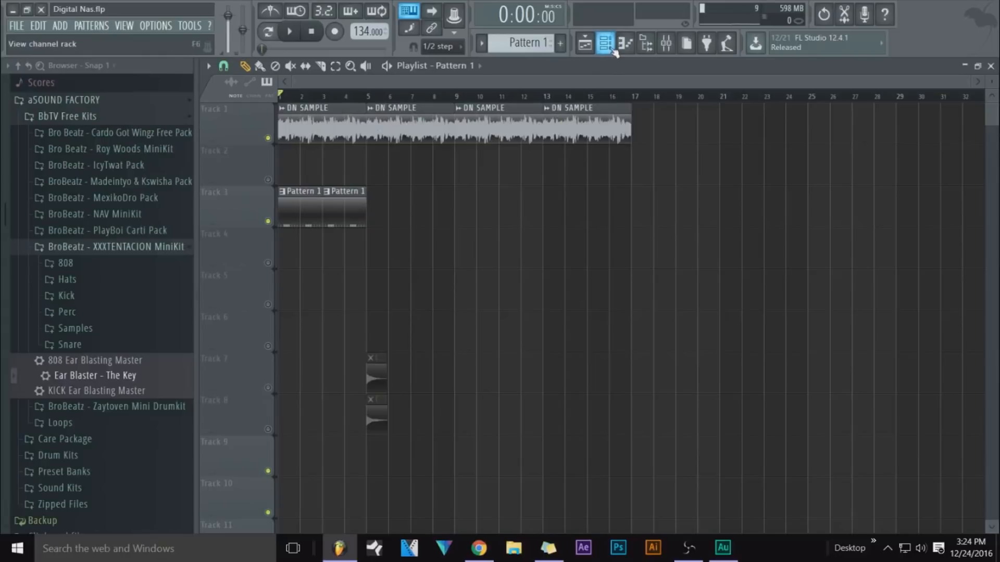
Repeat the Pattern 1 clips along Track 3 so they fill the arrangement up to bar 17
drag(374, 219, 381, 221)
drag(428, 193, 574, 227)
key(ctrl+d)
right_click(651, 209)
Move all the Pattern 1 clips from Track 3 down to Track 5 and unmute Track 5
drag(291, 198, 696, 230)
drag(589, 210, 598, 302)
ctrl+click(616, 334)
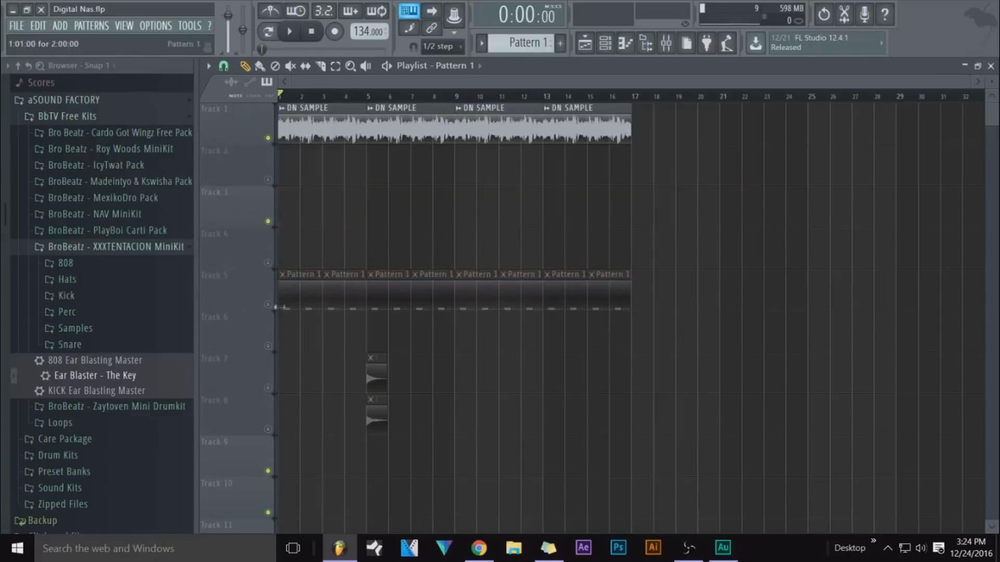
click(268, 305)
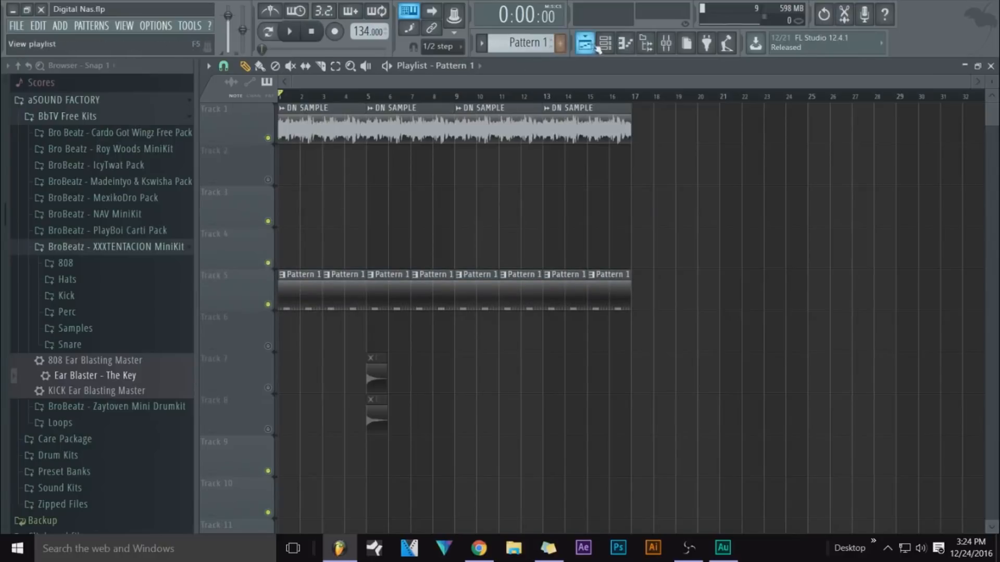
Open the piano roll of the (XT) 808 (12) channel for Pattern 1
click(603, 44)
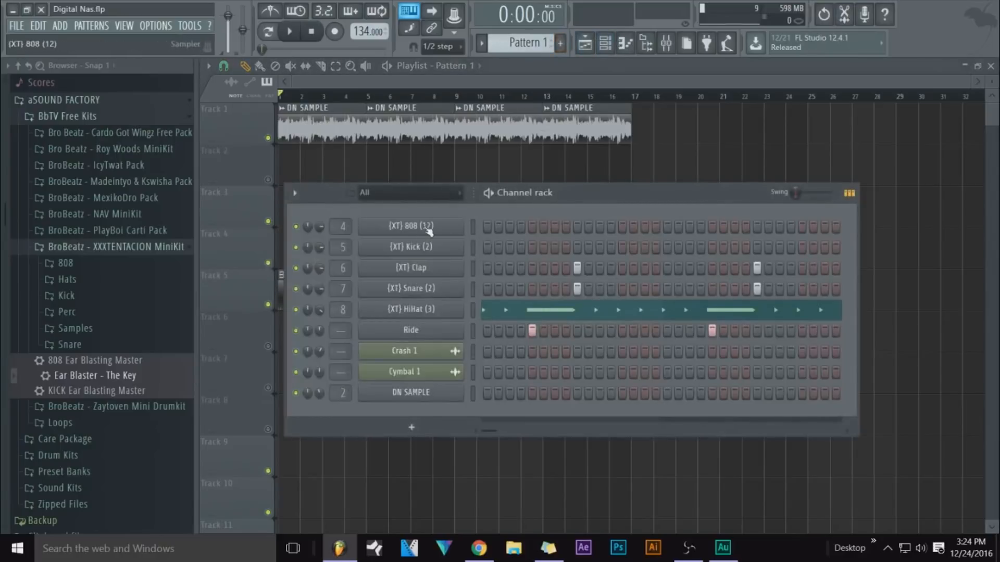
right_click(442, 233)
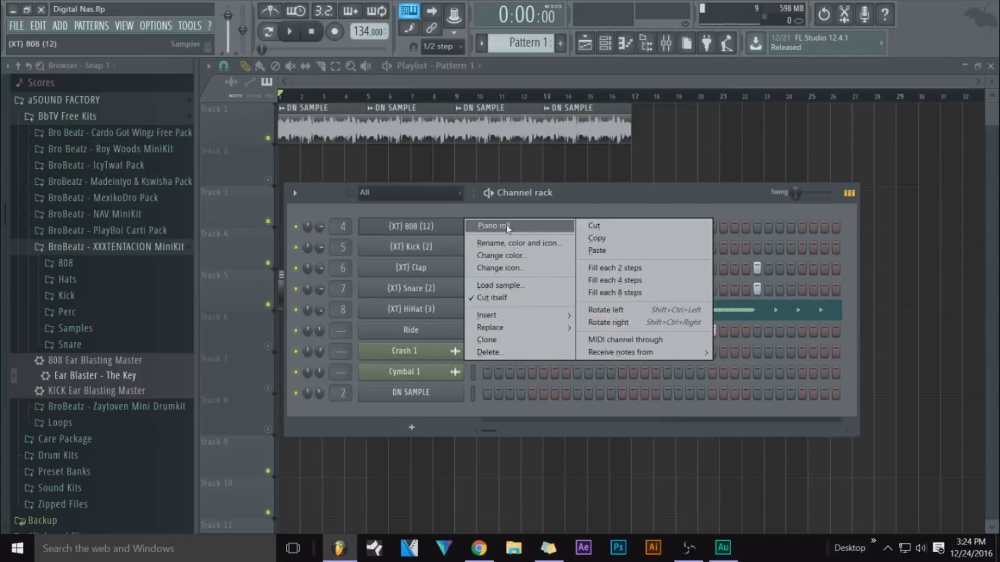
click(507, 229)
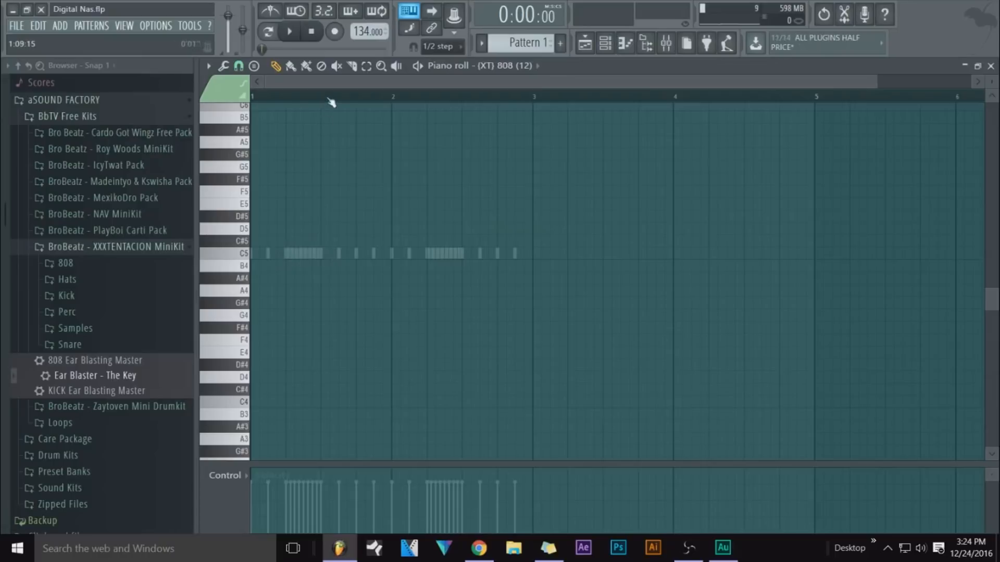
scroll(329, 98, up, 2)
click(287, 94)
drag(296, 87, 182, 99)
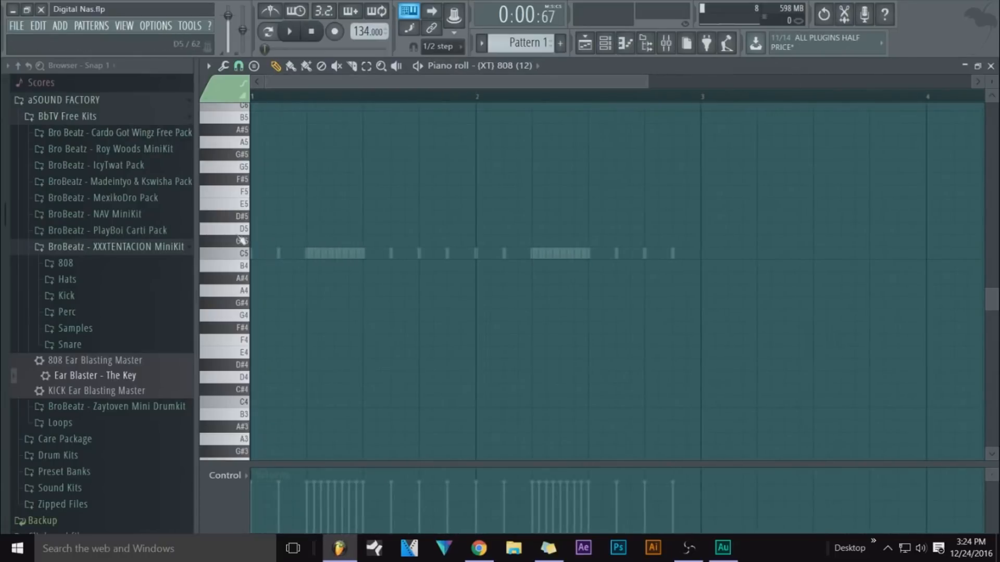
Audition 808 pitches against the loop and add a one-beat E5 note at the start of bar 1
key(space)
click(246, 205)
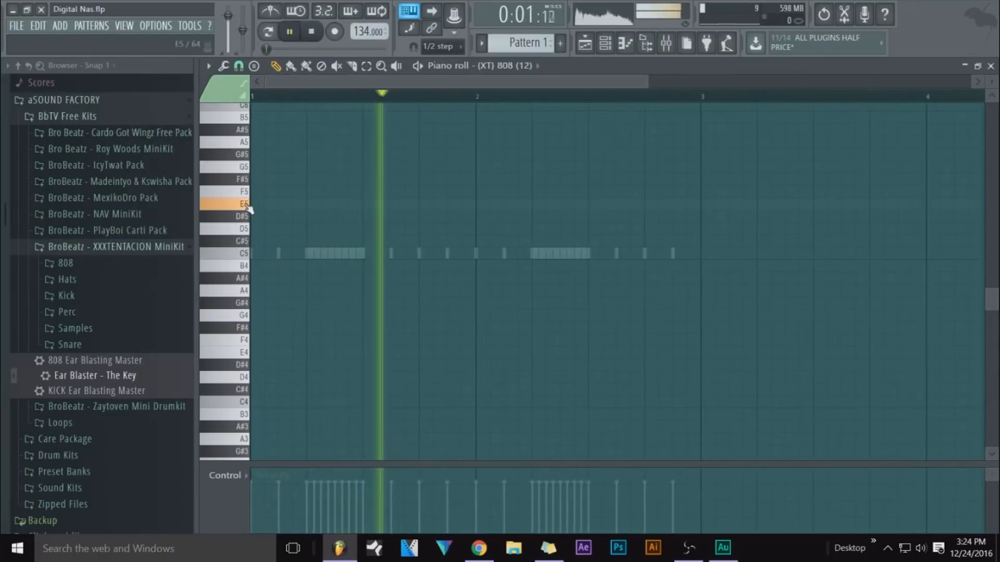
key(space)
click(244, 172)
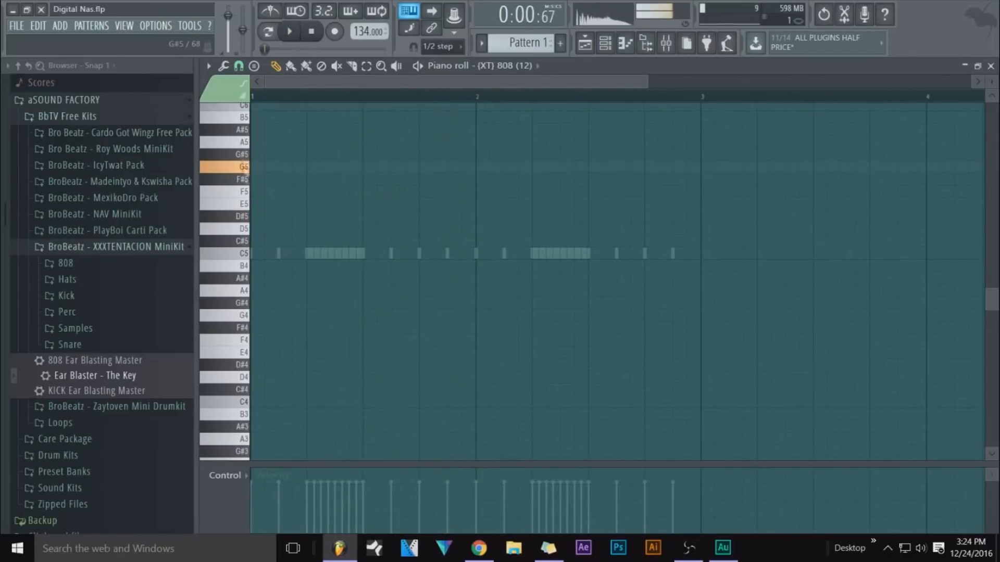
key(space)
click(254, 205)
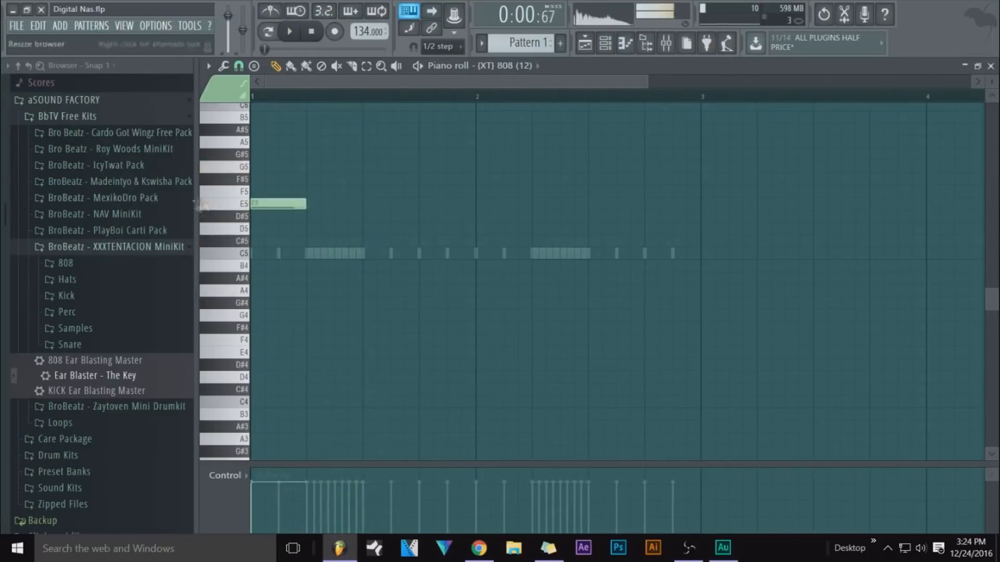
Add a second 808 note on E5 at step 7 of bar 1, two steps long
key(space)
key(space)
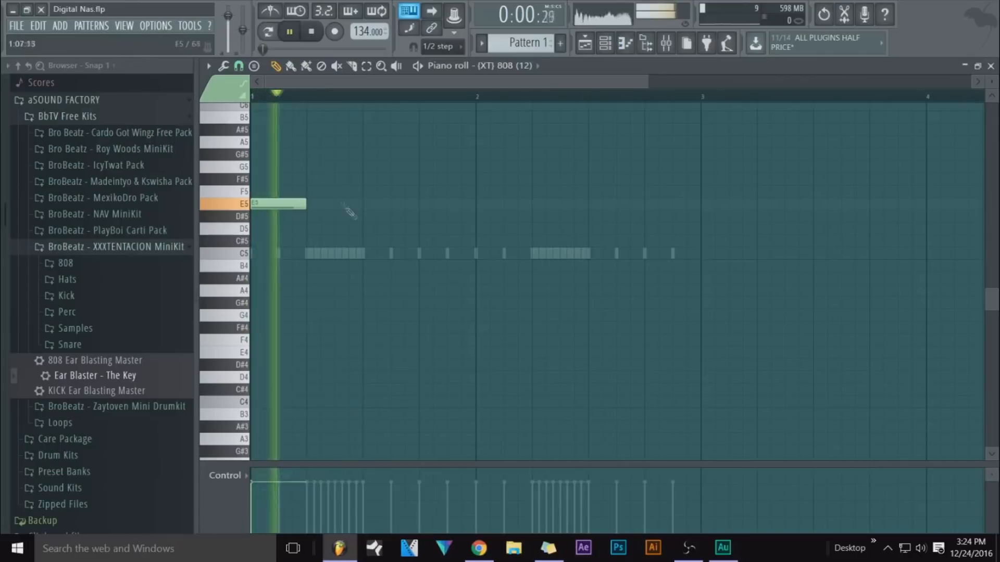
click(337, 204)
key(space)
drag(390, 207, 363, 209)
Add two adjacent C5 notes, each two steps long, at steps 13 and 15 of bar 1
click(408, 256)
right_click(407, 256)
click(394, 255)
click(426, 255)
key(space)
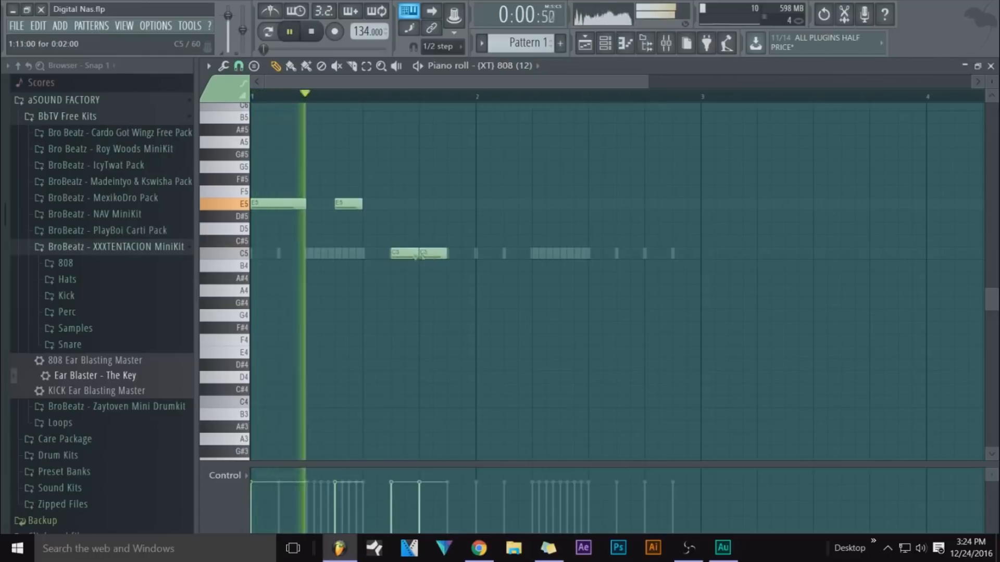
drag(421, 257, 449, 250)
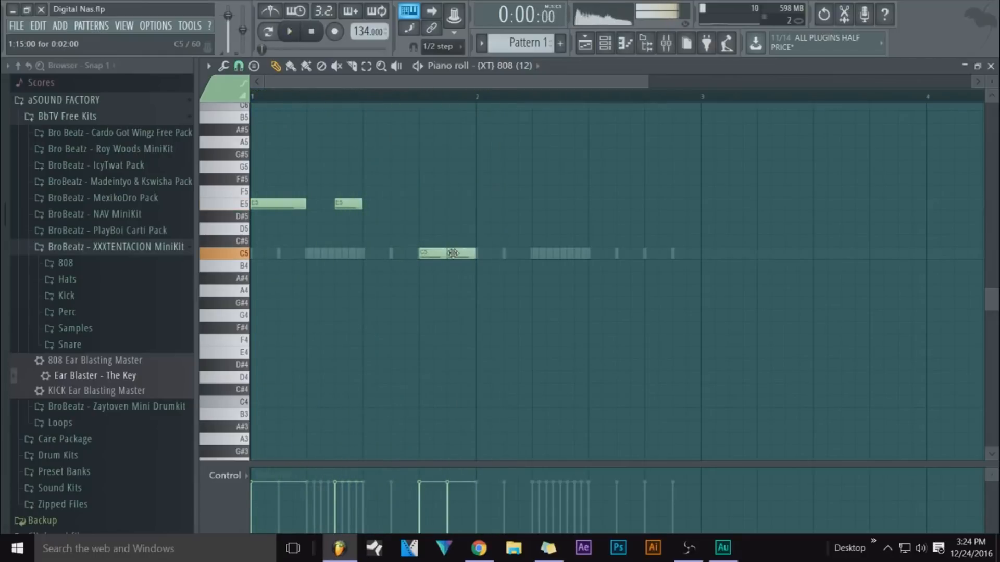
Shorten all four 808 notes in bar 1 to one step each
key(space)
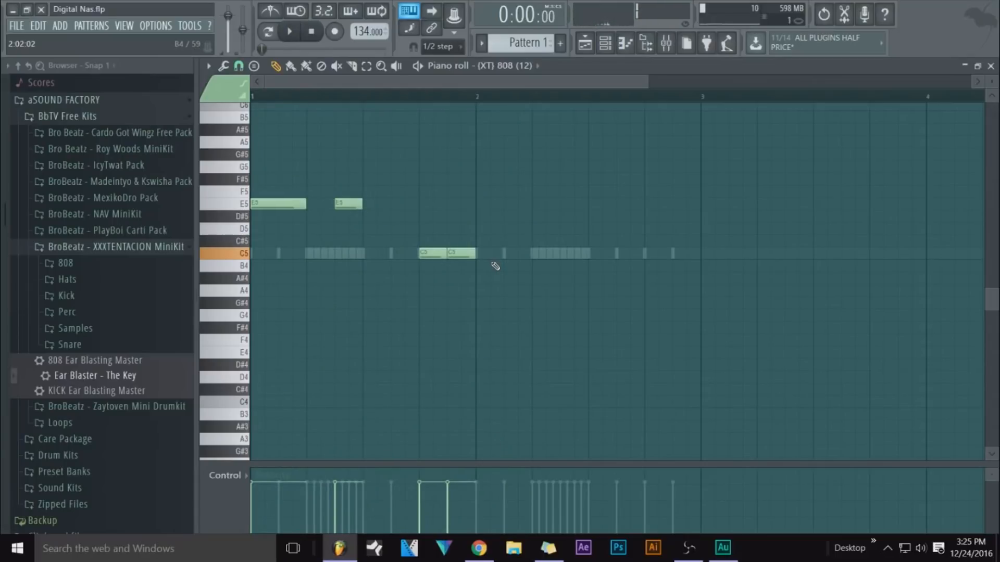
drag(478, 257, 457, 269)
drag(307, 209, 273, 214)
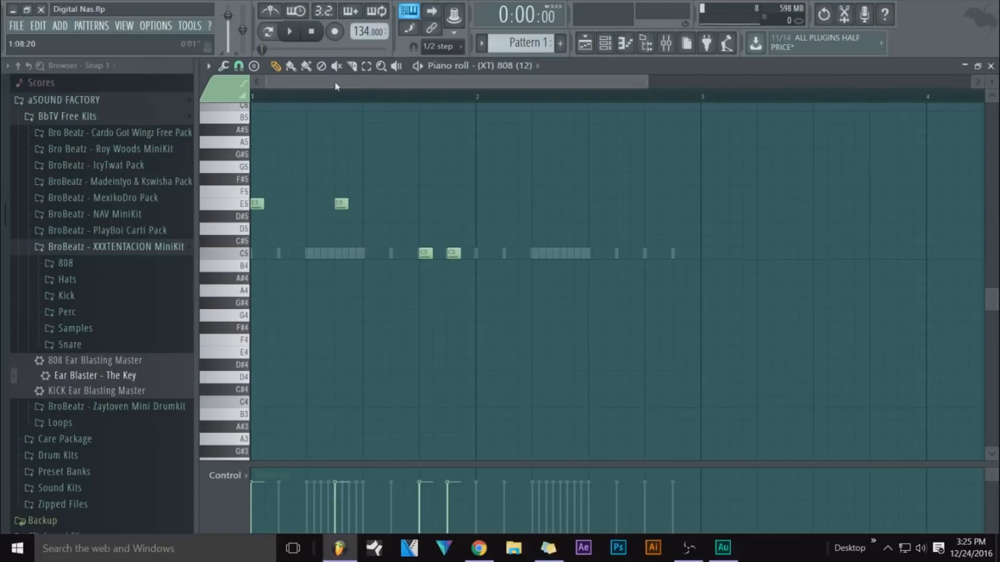
Add a one-step C5 note to the 808 line at step 5 of bar 2
key(space)
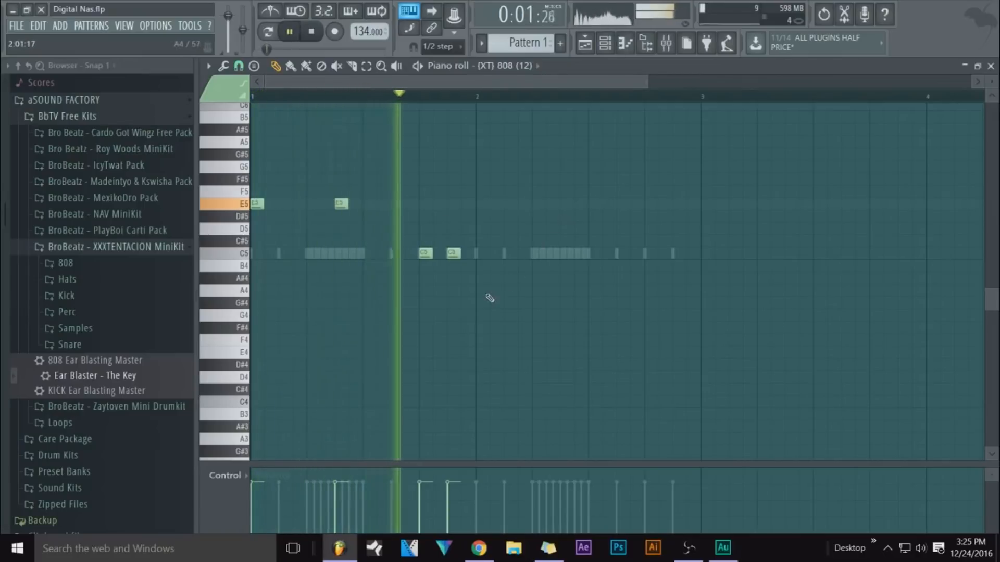
key(space)
click(513, 255)
key(space)
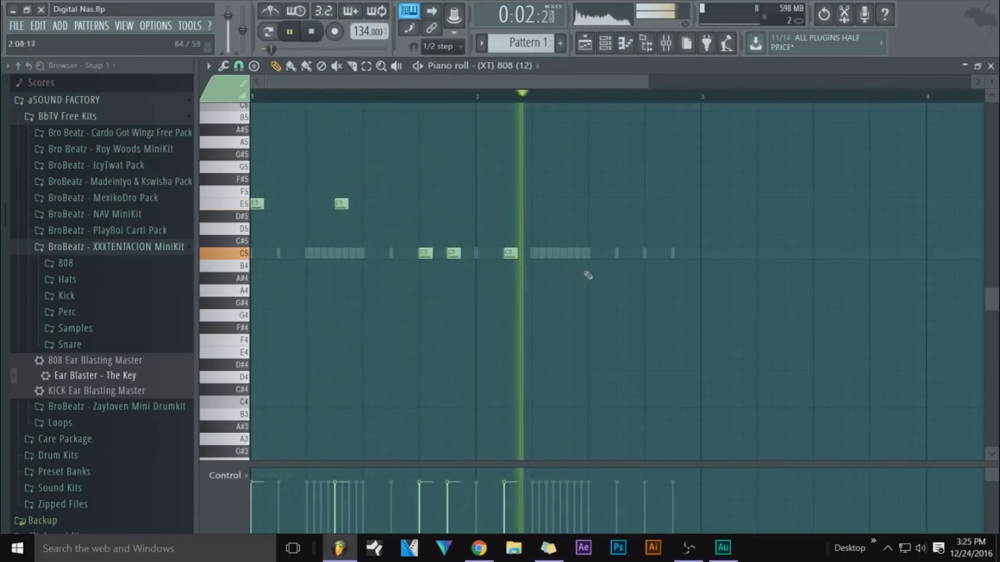
drag(510, 253, 539, 254)
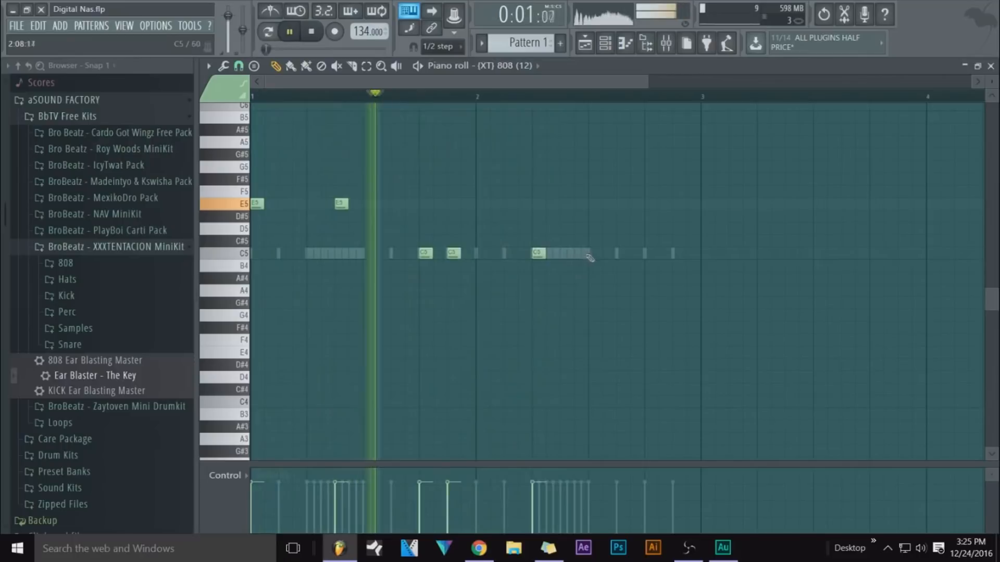
Add a one-step E5 note to the 808 line at step 9 of bar 2 and play the pattern
key(space)
drag(587, 193, 588, 207)
key(space)
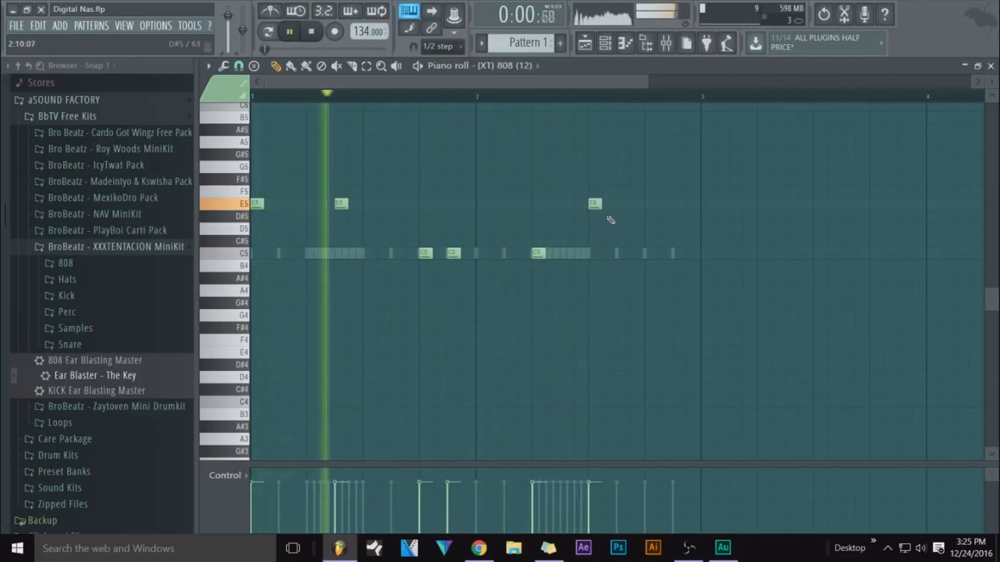
click(666, 253)
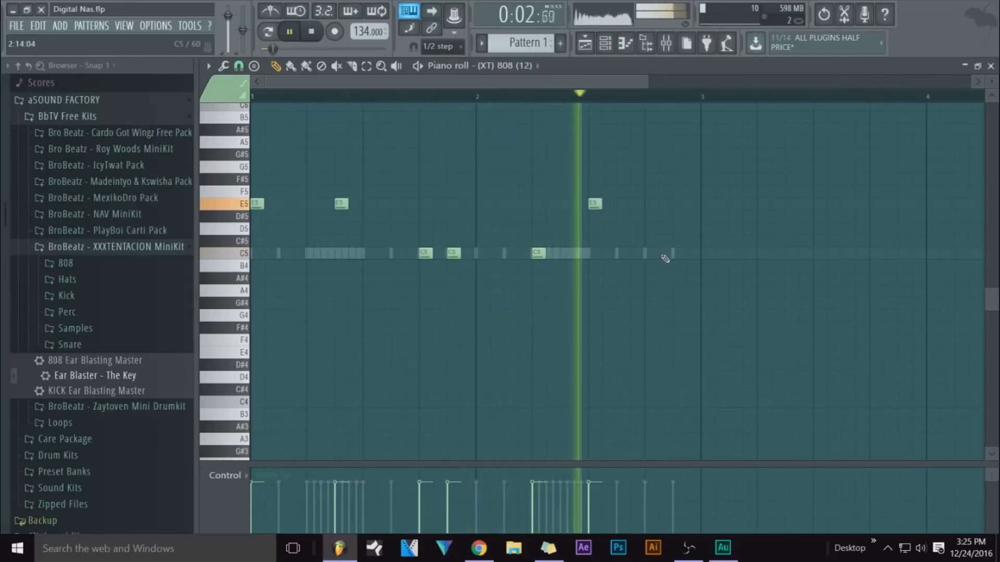
Move bar 2's E5 note to step 11, replace it with C5, and add one-step C5 notes at steps 14 and 15
key(space)
drag(590, 203, 616, 202)
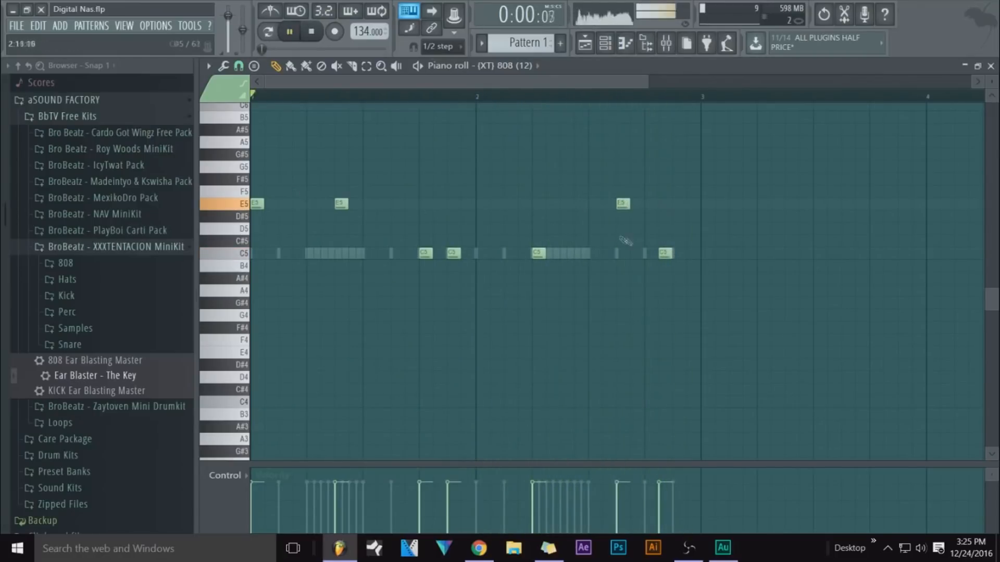
click(618, 254)
right_click(627, 202)
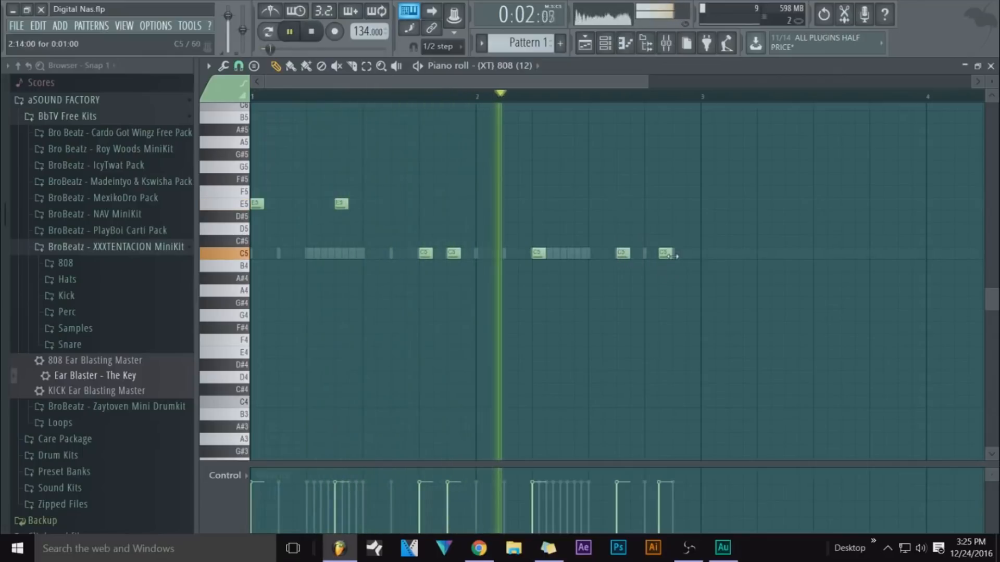
click(677, 253)
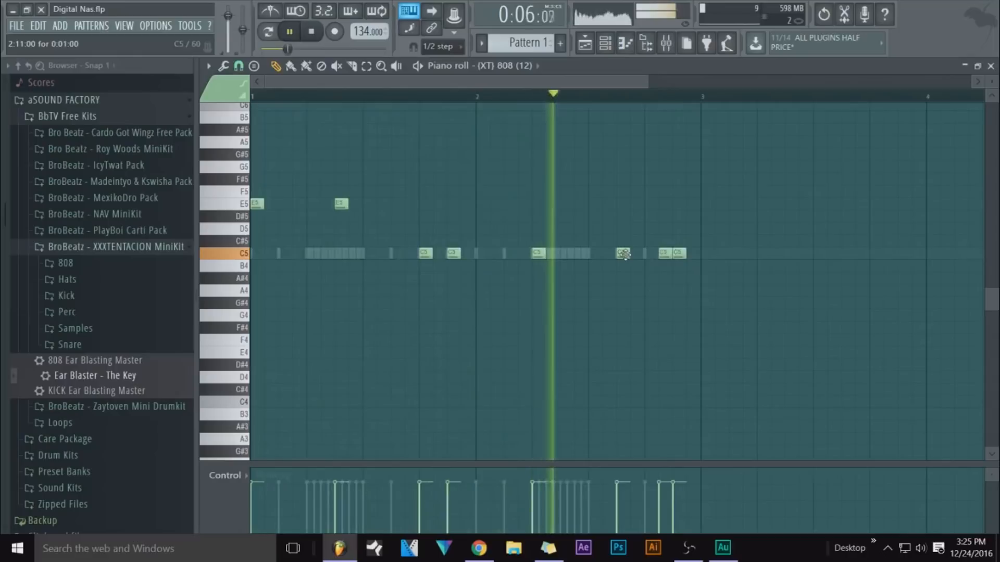
Raise bar 2's step 11 note to E5, replace the step 15 note with D5, and play the pattern
key(space)
drag(624, 254, 624, 203)
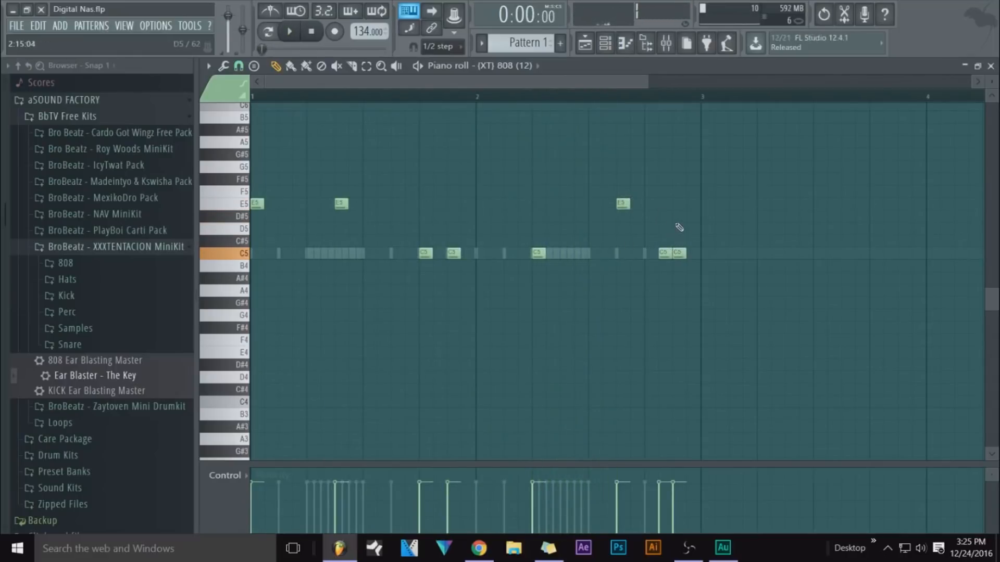
right_click(680, 253)
key(space)
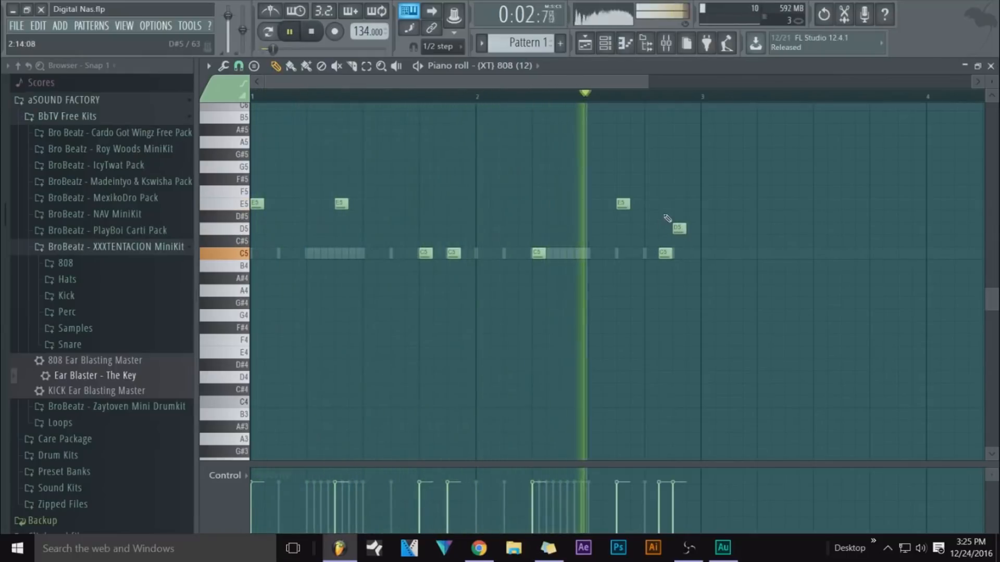
Raise the 808 note at step 11 of bar 2 to G#5 and stop playback
drag(623, 203, 623, 166)
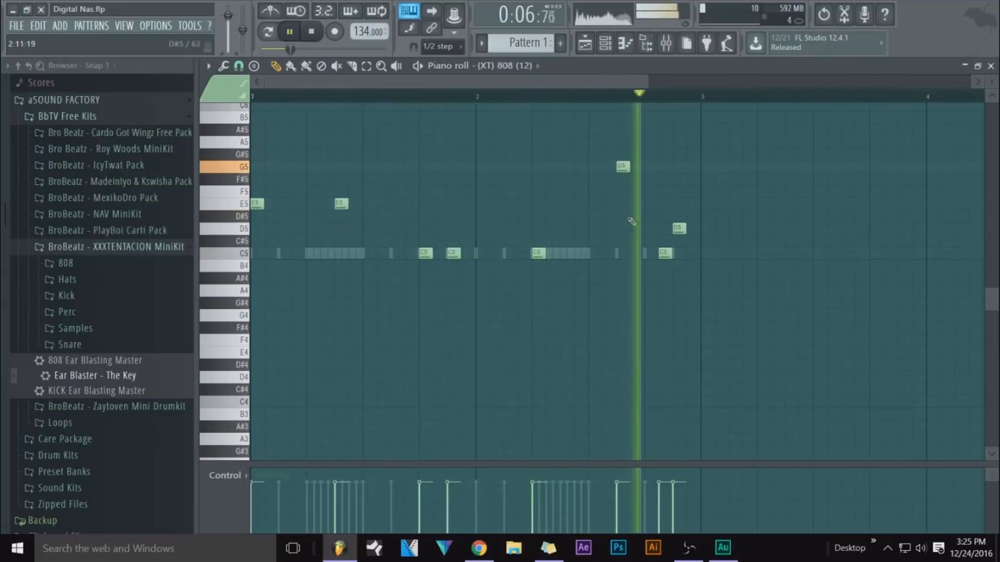
drag(623, 167, 623, 155)
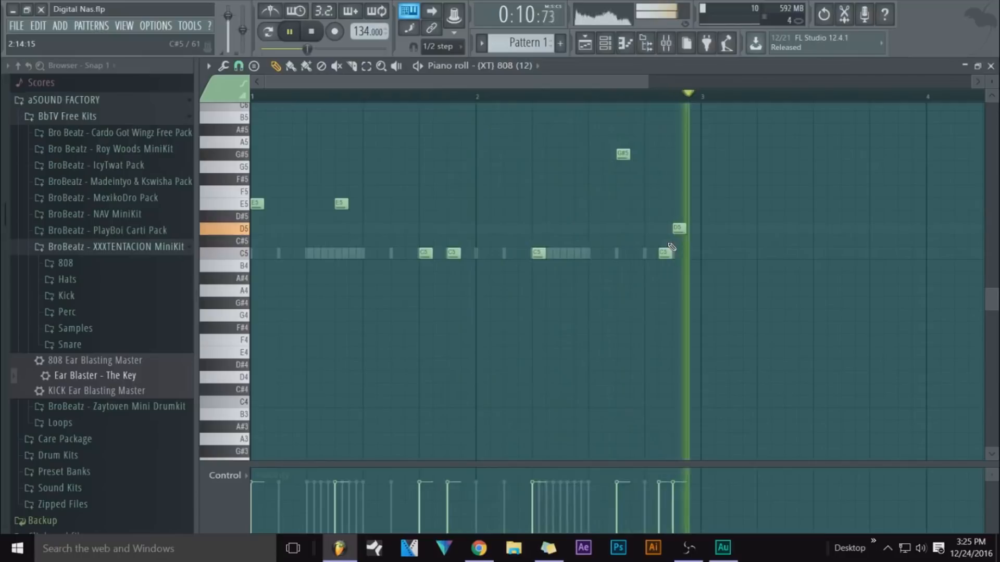
key(space)
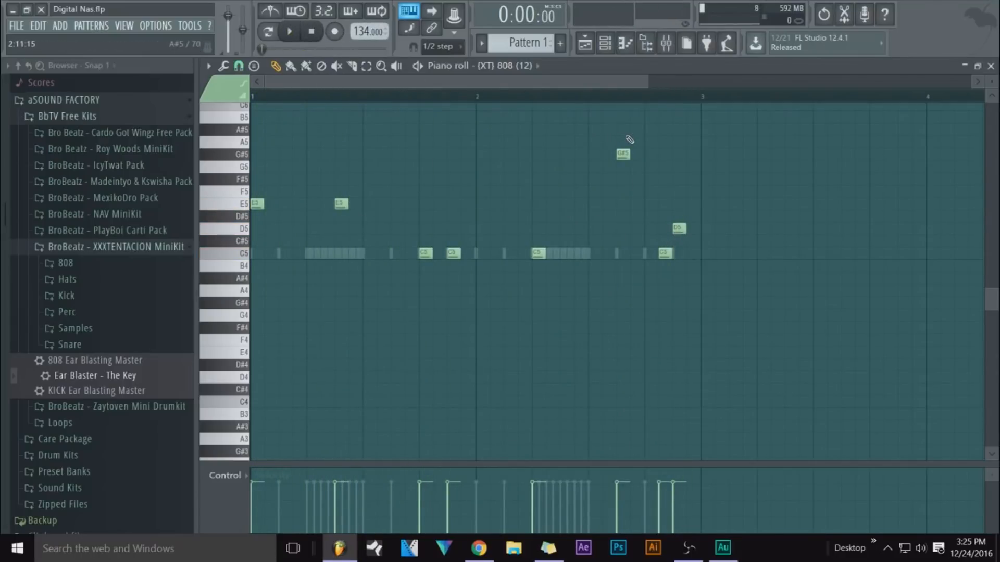
drag(733, 124, 758, 192)
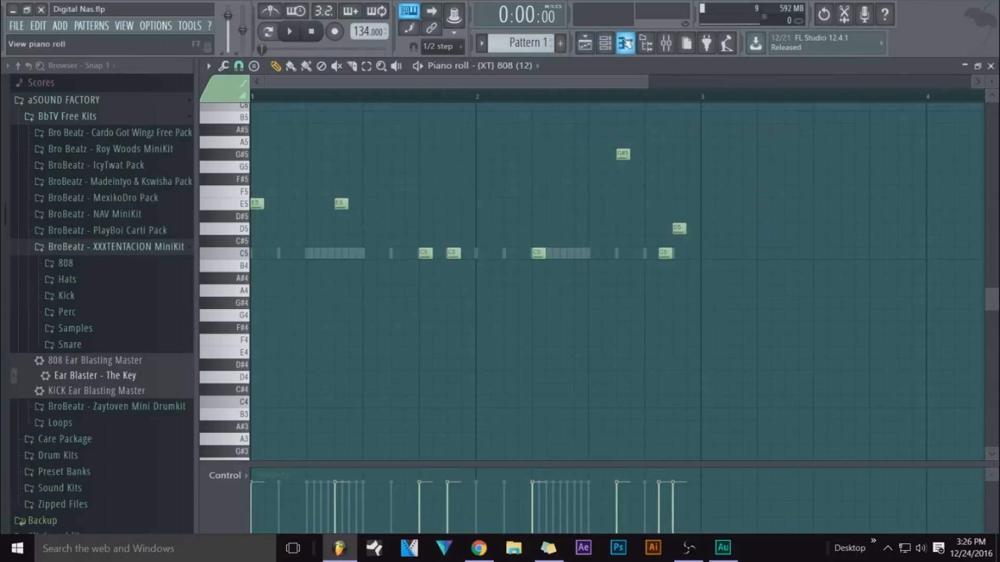
Review the snare, clap, kick and 808 channels in the channel rack
click(605, 45)
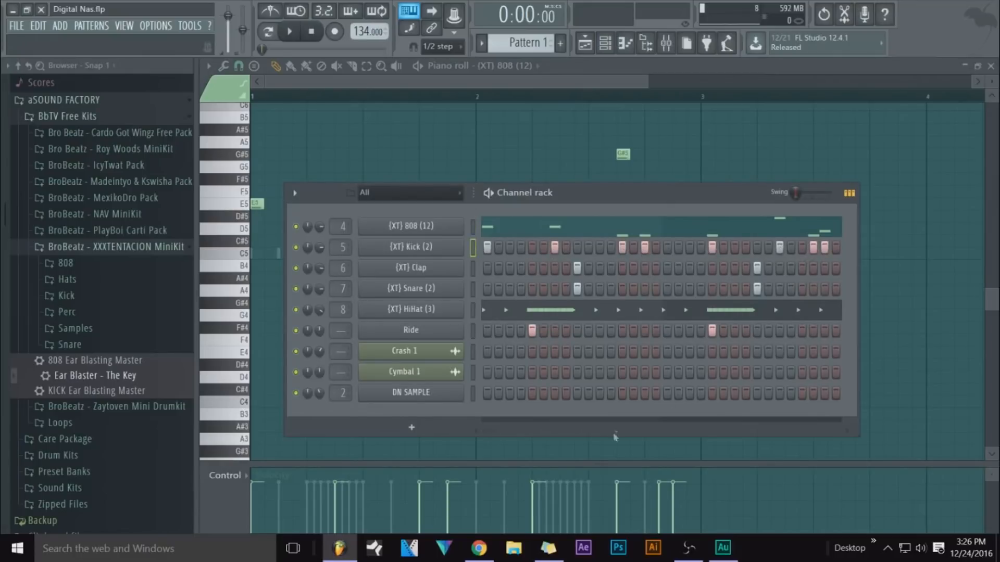
drag(698, 433, 423, 418)
right_click(438, 287)
click(440, 287)
right_click(451, 267)
click(451, 266)
right_click(452, 253)
click(454, 253)
right_click(437, 227)
click(437, 227)
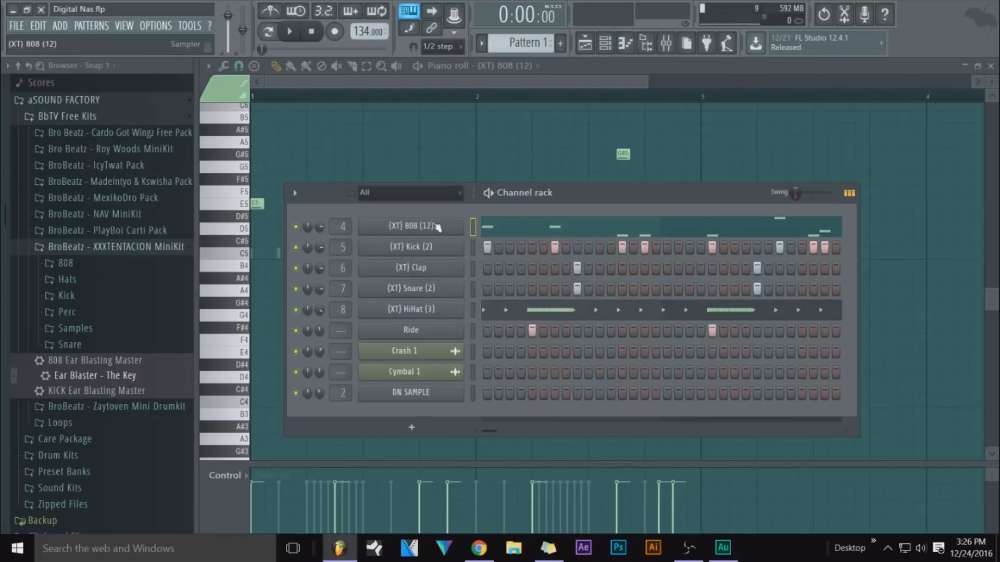
Play the playlist arrangement and raise the kick's level slightly in the mixer
click(583, 48)
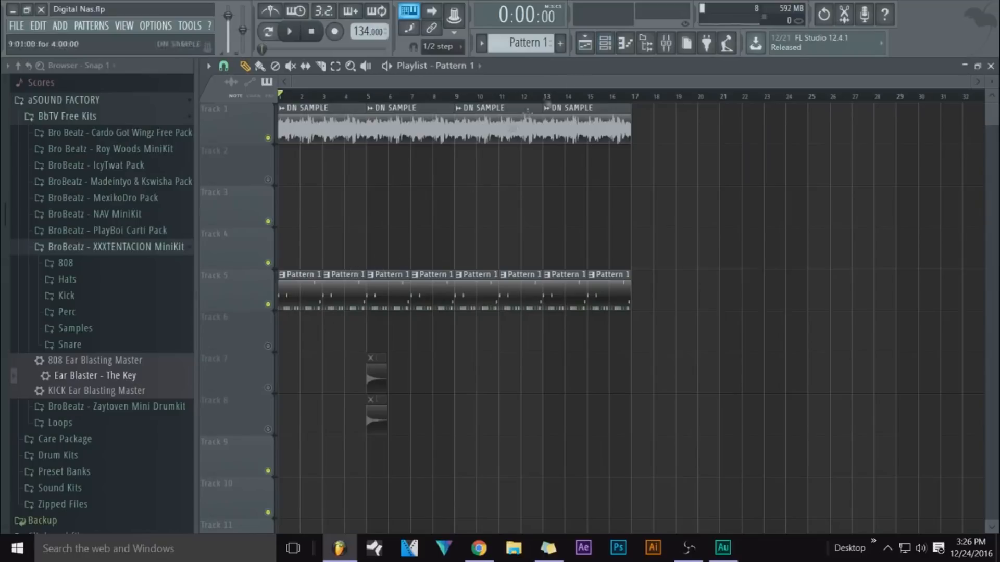
key(space)
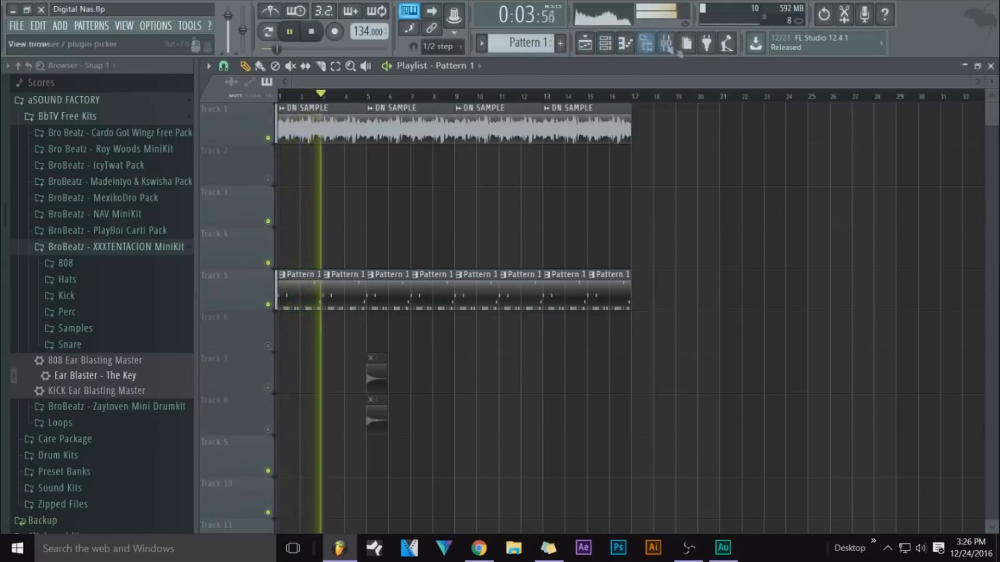
click(674, 49)
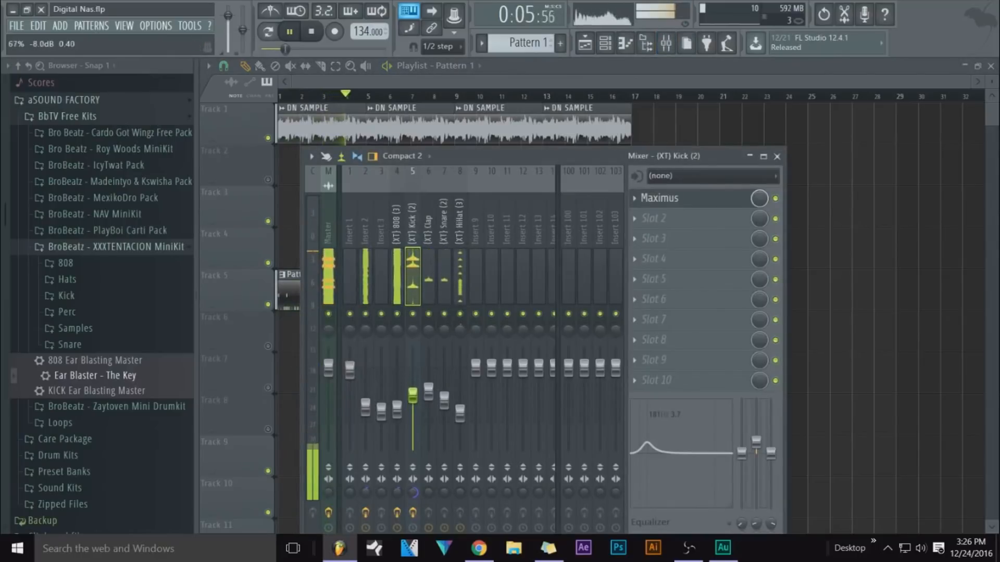
drag(399, 412, 412, 392)
Check the 808 and Insert 2 mixer tracks, stop playback and close the mixer
click(397, 409)
drag(641, 444, 674, 452)
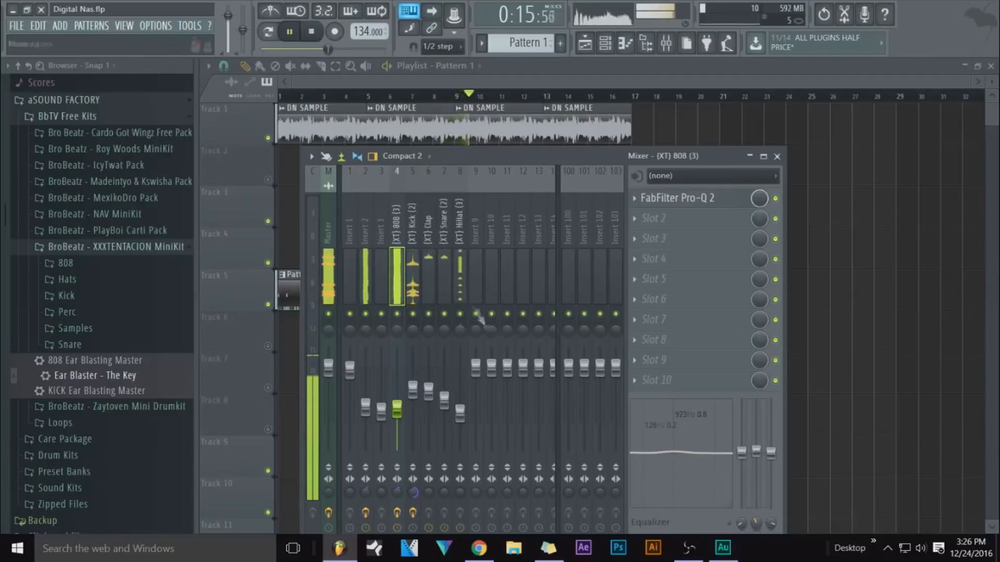
key(space)
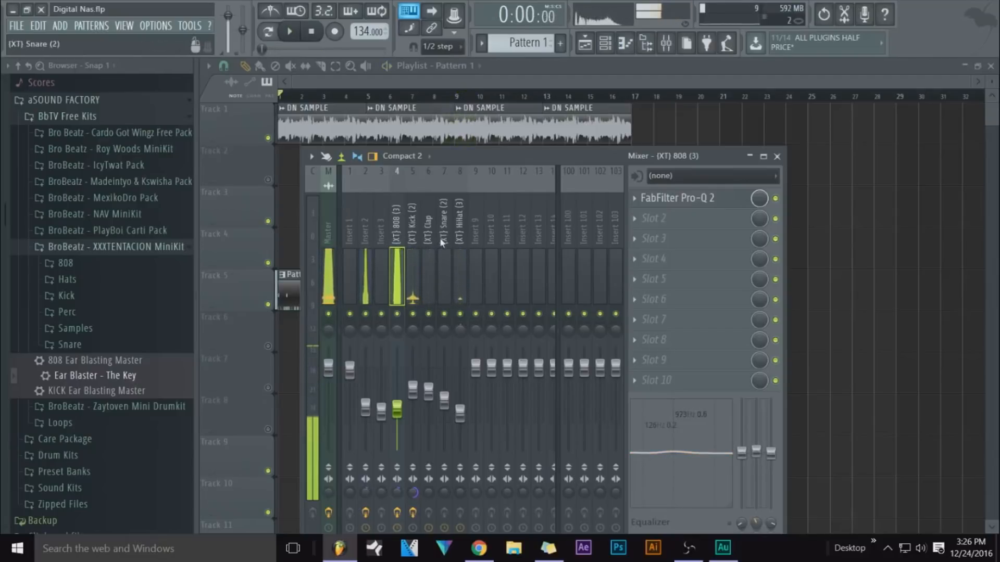
click(363, 285)
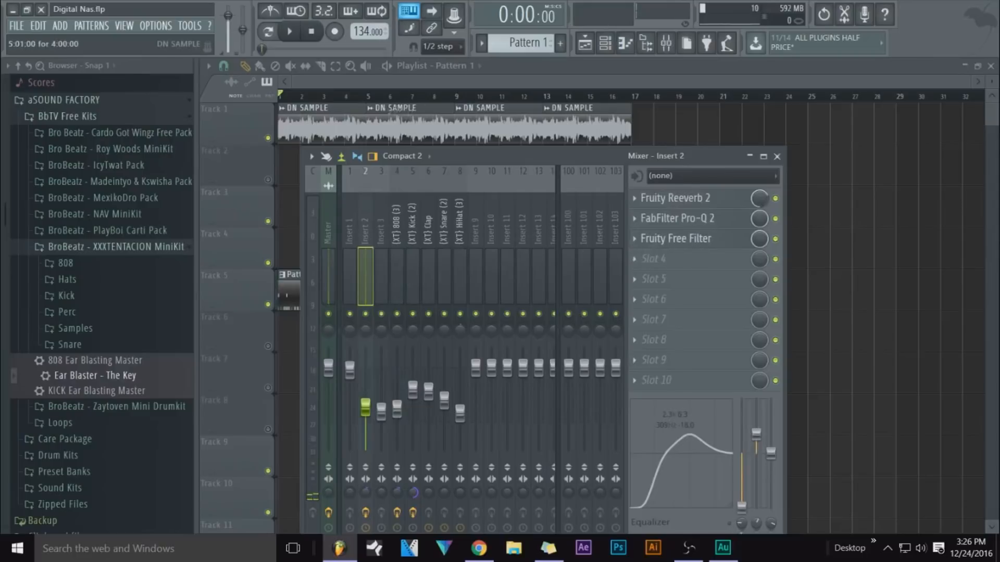
key(F9)
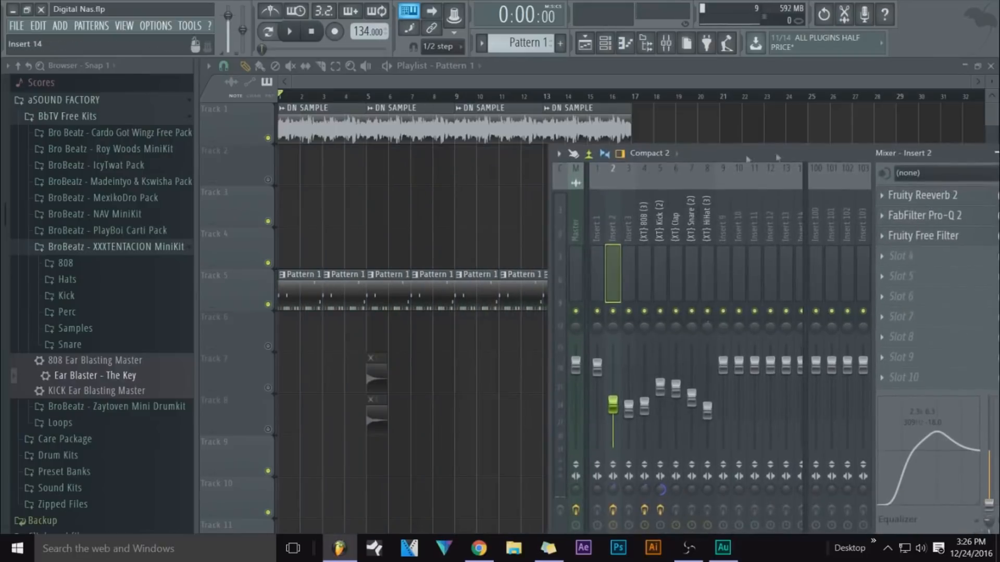
Split Pattern 1 by channel and move the crash and cymbal clips to bar 1 on tracks 10 and 11
click(482, 44)
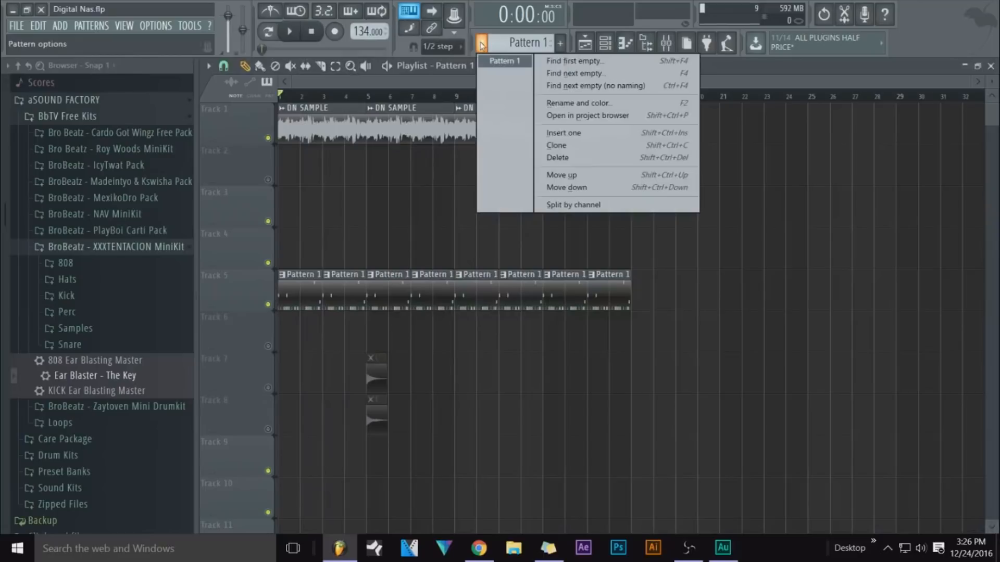
click(635, 205)
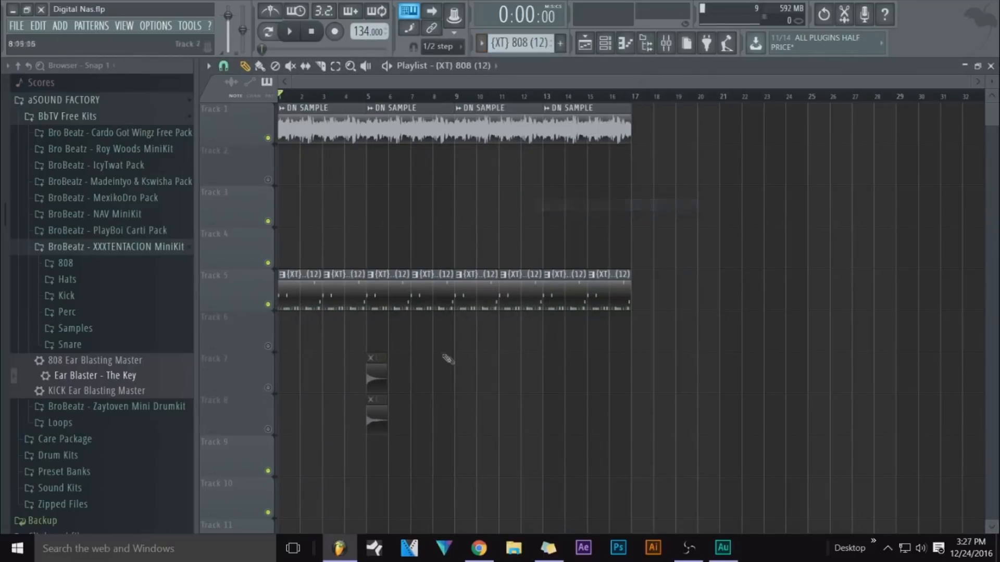
drag(374, 386, 285, 510)
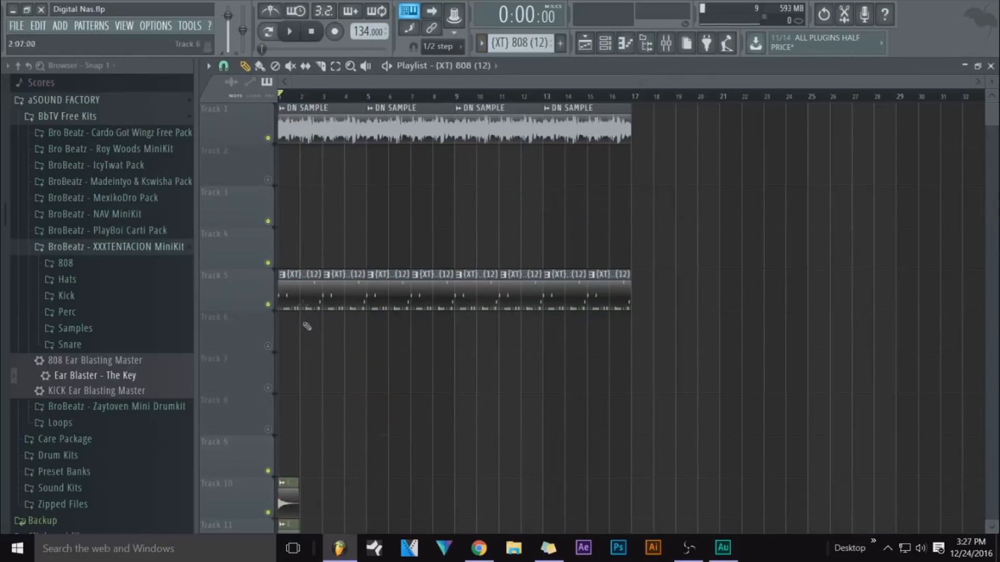
Move the first 808, kick and clap clips to tracks 6, 7 and 8, and insert an extra track above the crash
drag(301, 318, 302, 329)
drag(302, 294, 284, 398)
right_click(261, 470)
click(297, 474)
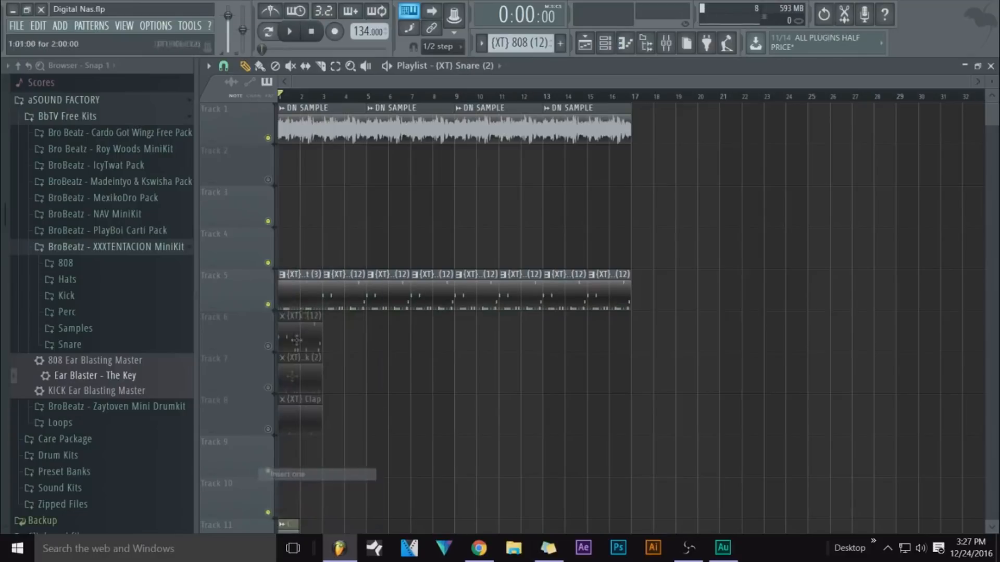
Distribute the split clips through bar 16: 808 on track 6, kick on 7, snare and clap on 8, hi-hat on 9, ride on 10
drag(303, 280, 288, 452)
drag(299, 282, 727, 303)
drag(543, 292, 602, 445)
ctrl+click(693, 432)
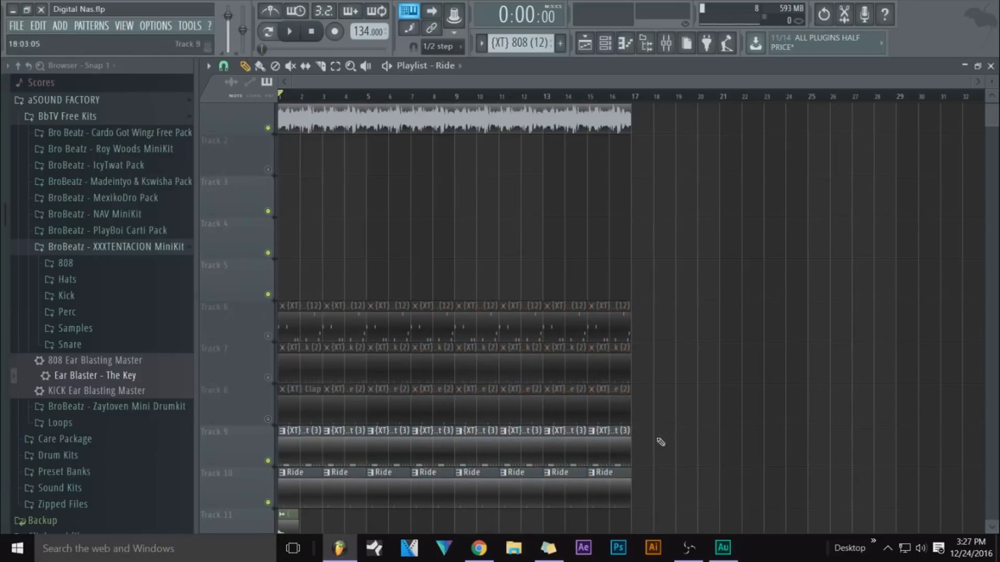
Unmute playlist tracks 6, 7 and 8
drag(268, 419, 268, 336)
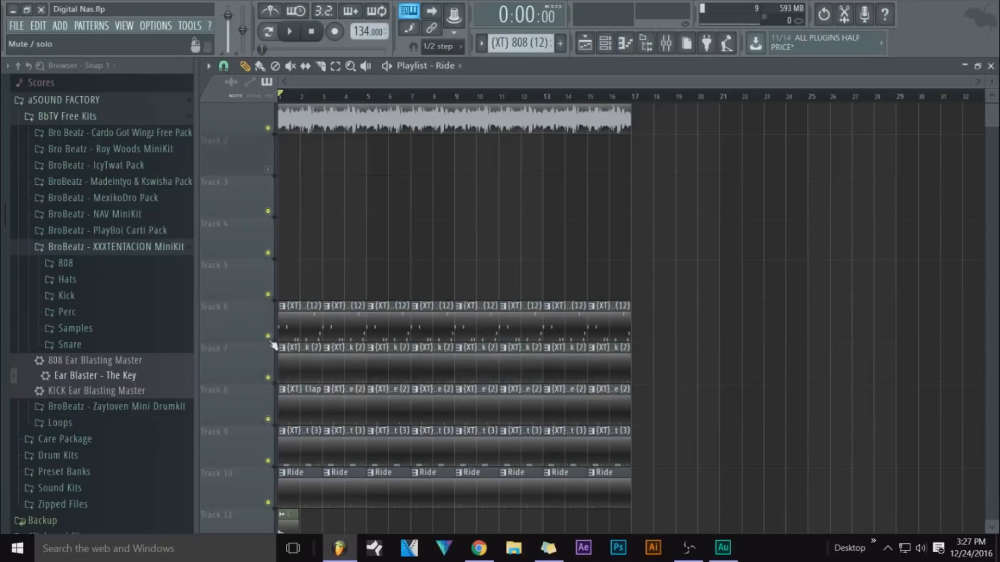
scroll(308, 447, down, 3)
scroll(332, 433, up, 3)
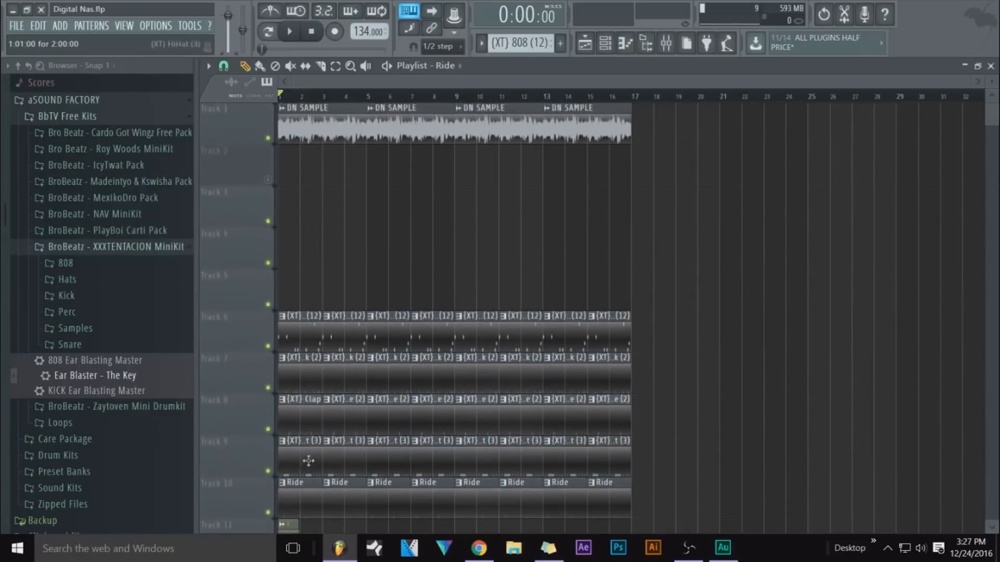
Move the crash and cymbal clips on tracks 11 and 12 to the start of bar 5
scroll(356, 354, down, 3)
drag(313, 429, 289, 461)
drag(286, 418, 371, 420)
ctrl+click(350, 429)
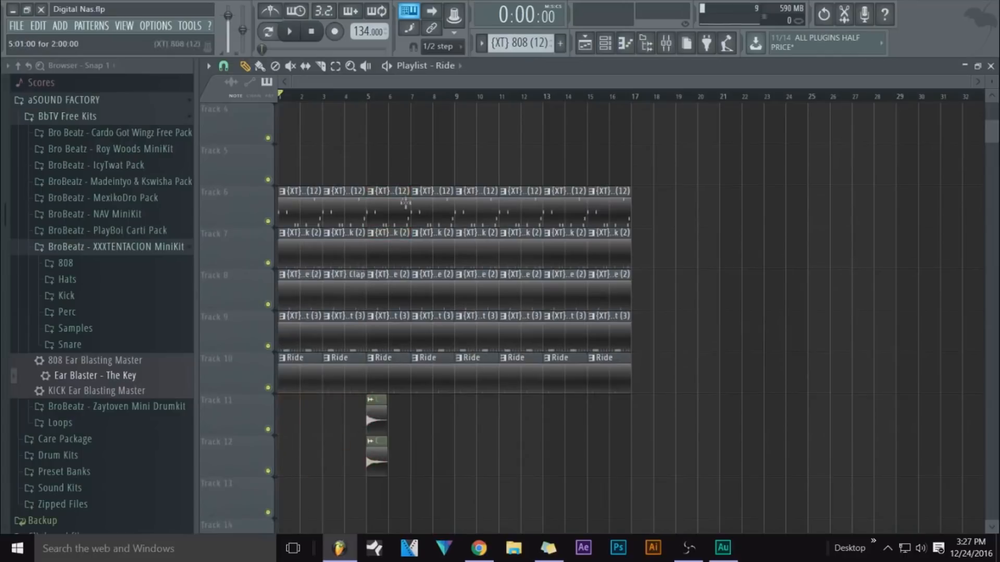
scroll(405, 199, up, 3)
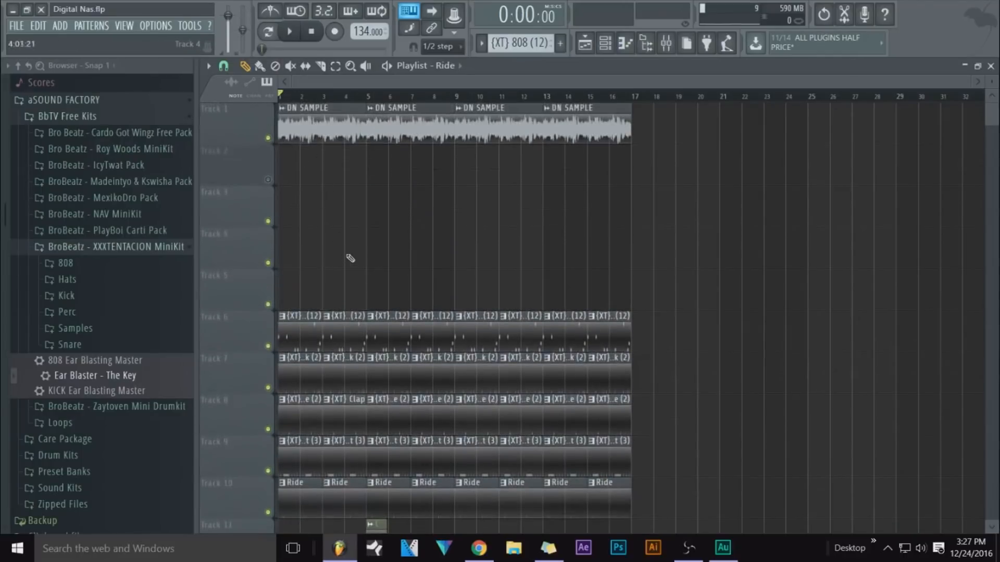
Delete the 808, kick and ride clips from bars 1 to 4 and the hi-hat clip from bars 1 and 2
scroll(351, 259, down, 3)
right_click(300, 212)
right_click(350, 216)
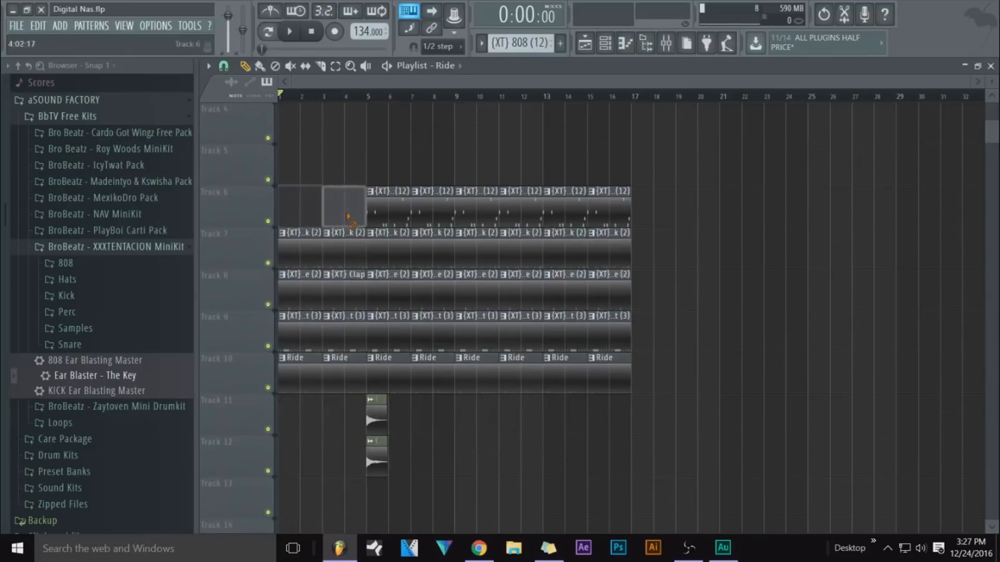
right_click(344, 248)
right_click(309, 253)
right_click(293, 342)
right_click(305, 376)
right_click(339, 388)
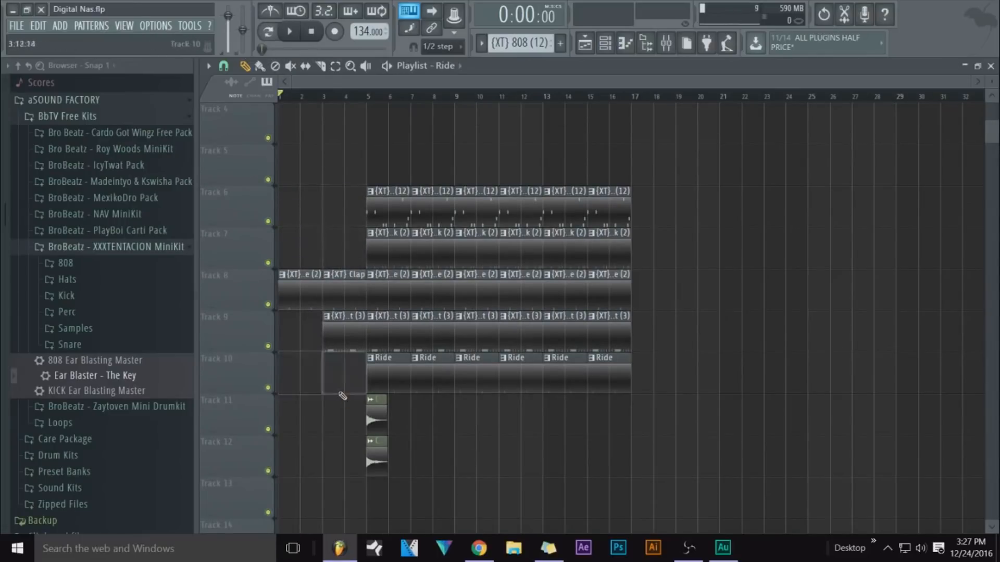
Play the arrangement from bar 4 to check the transition into bar 5, and stop playback
scroll(345, 127, up, 2)
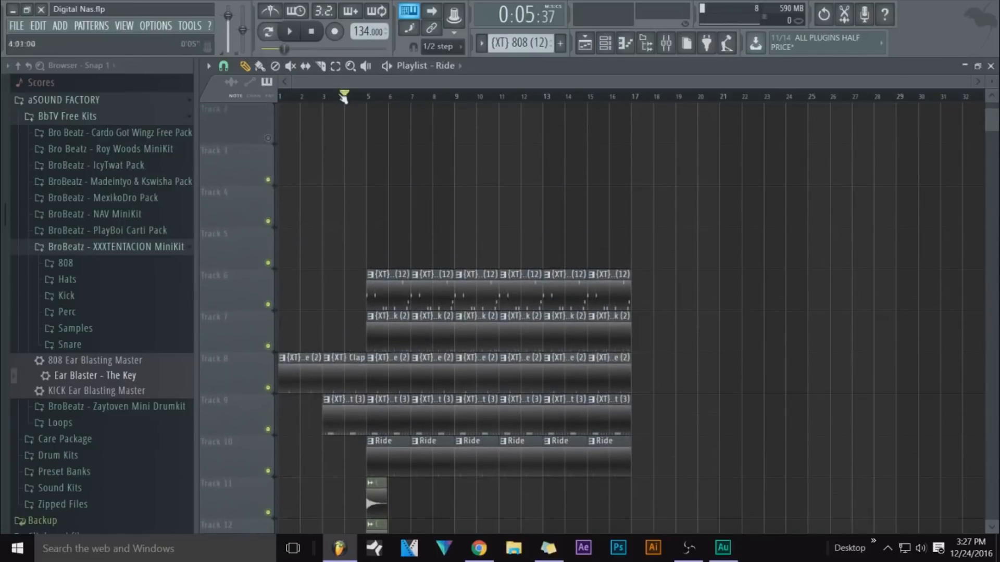
key(space)
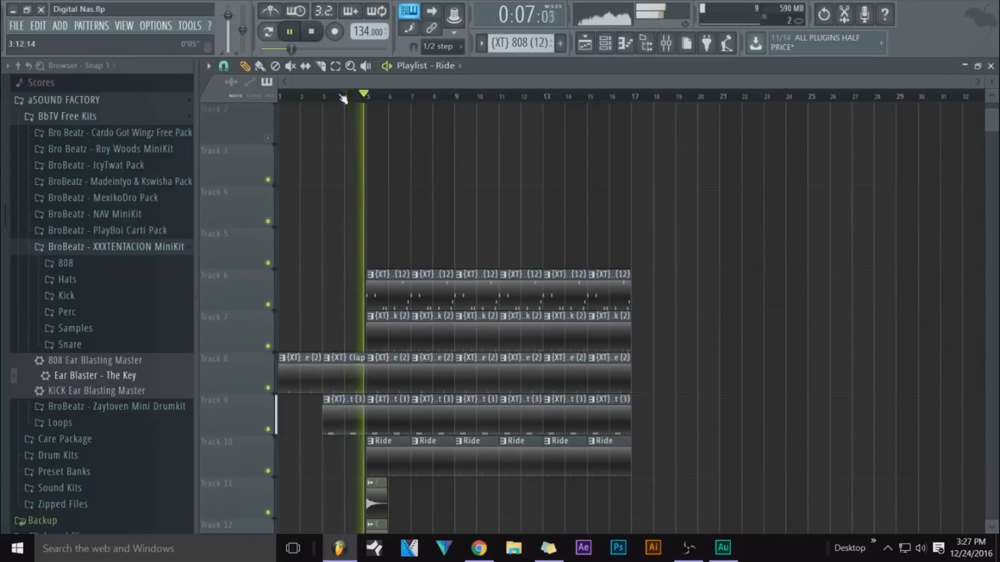
scroll(353, 158, up, 1)
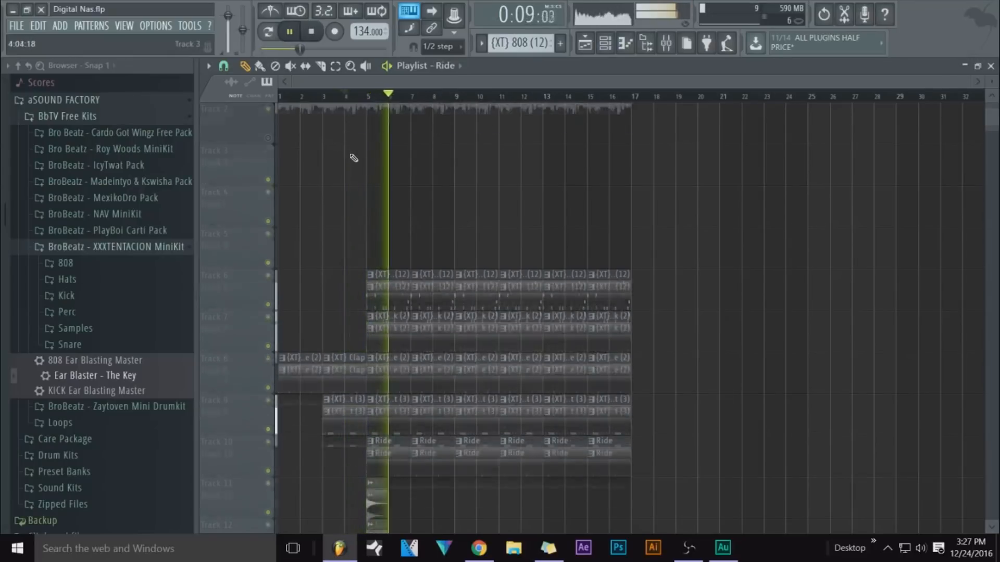
key(space)
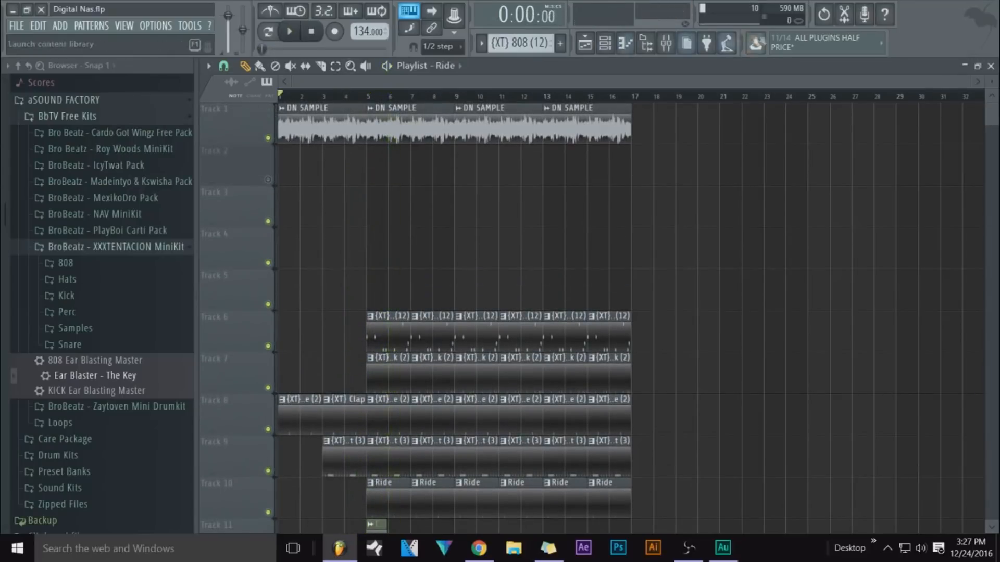
Load Gross Beat into effect slot 4 of the Insert 2 mixer track
click(667, 44)
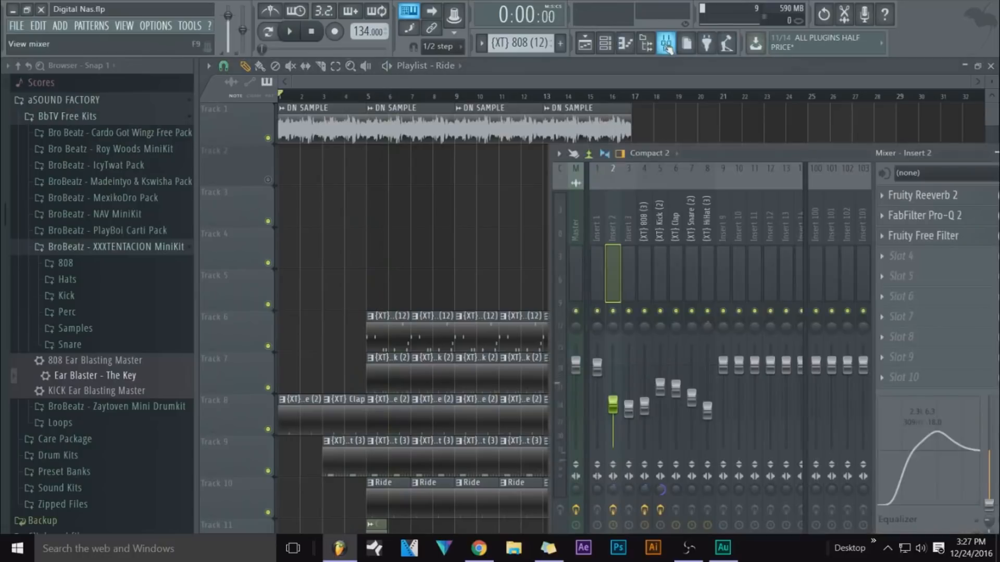
click(889, 263)
click(408, 476)
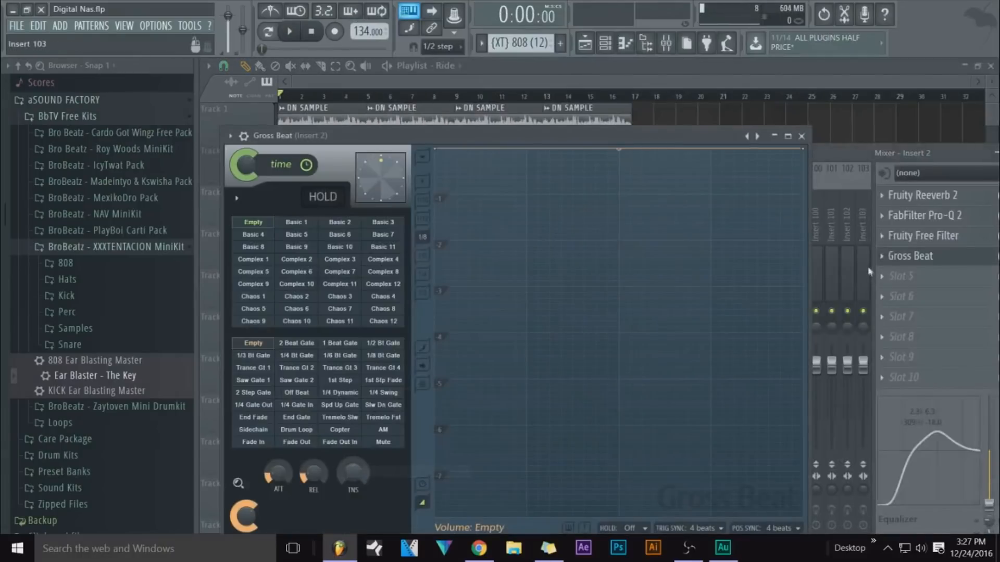
Load Fruity Love Philter into effect slot 5 of Insert 2 and apply its simple triangle lowpass LFO filter preset
click(917, 276)
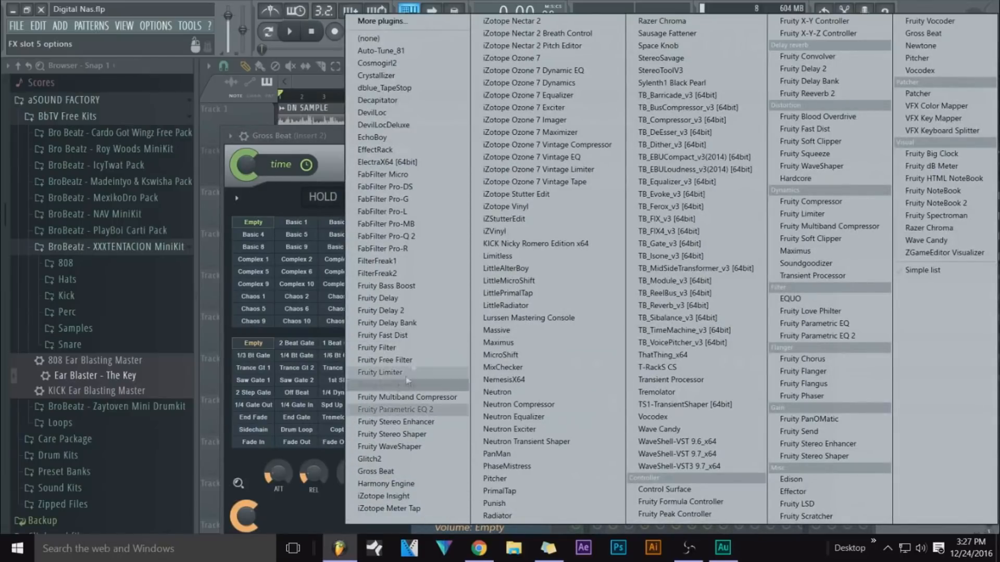
click(390, 385)
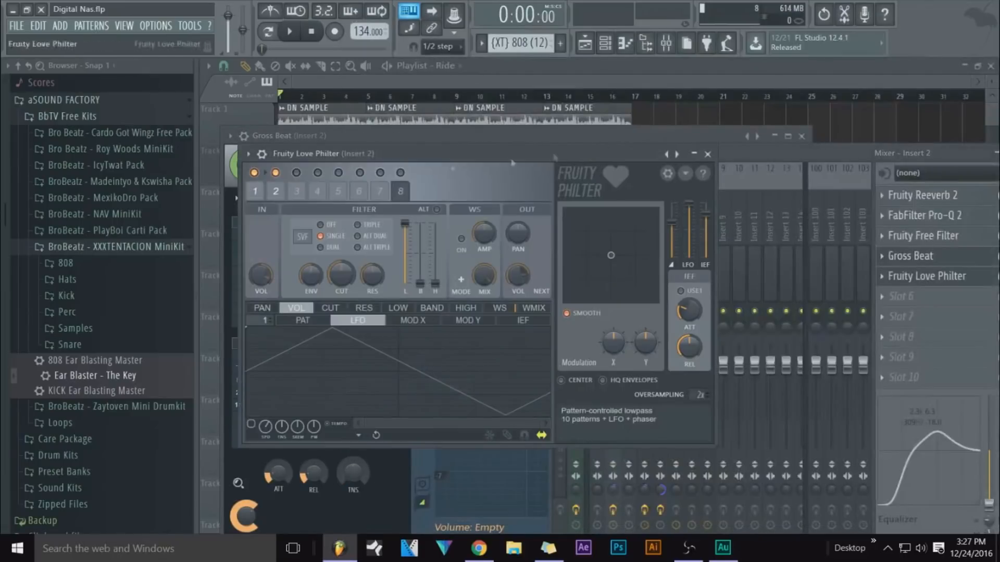
click(248, 154)
mouse_move(287, 194)
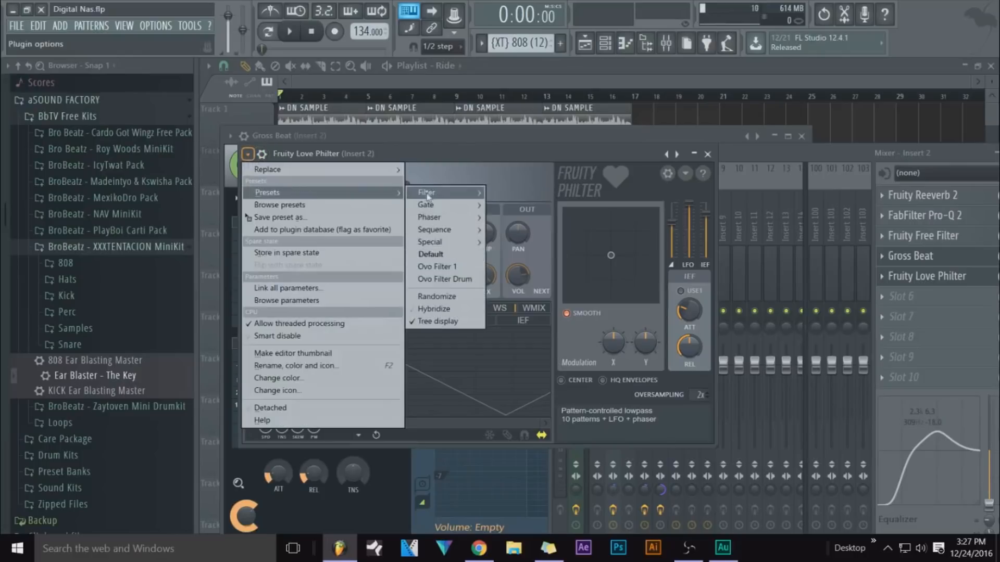
mouse_move(423, 197)
click(540, 322)
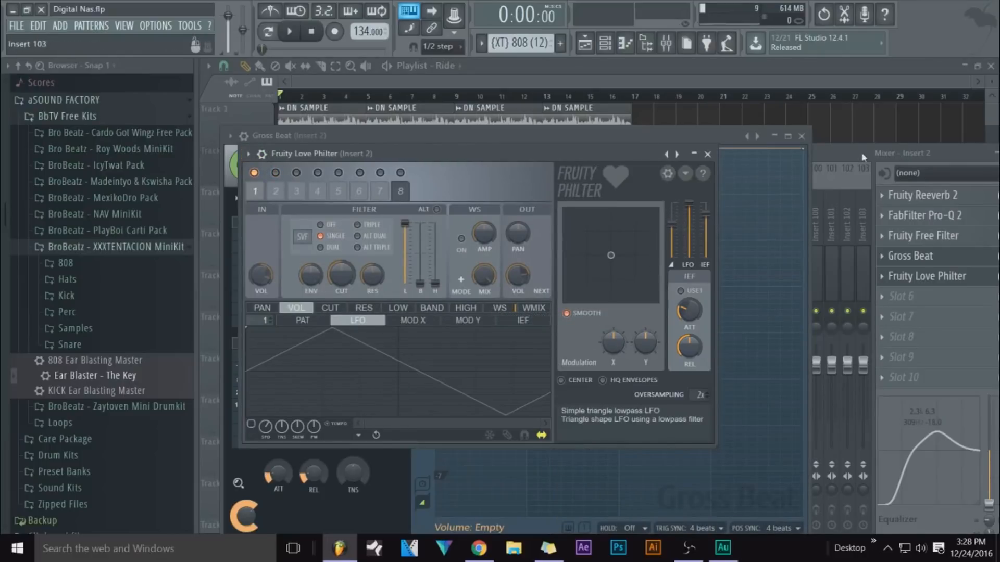
Create an automation clip for the mix level of Fruity Love Philter on Insert 2
drag(862, 155, 716, 155)
right_click(861, 276)
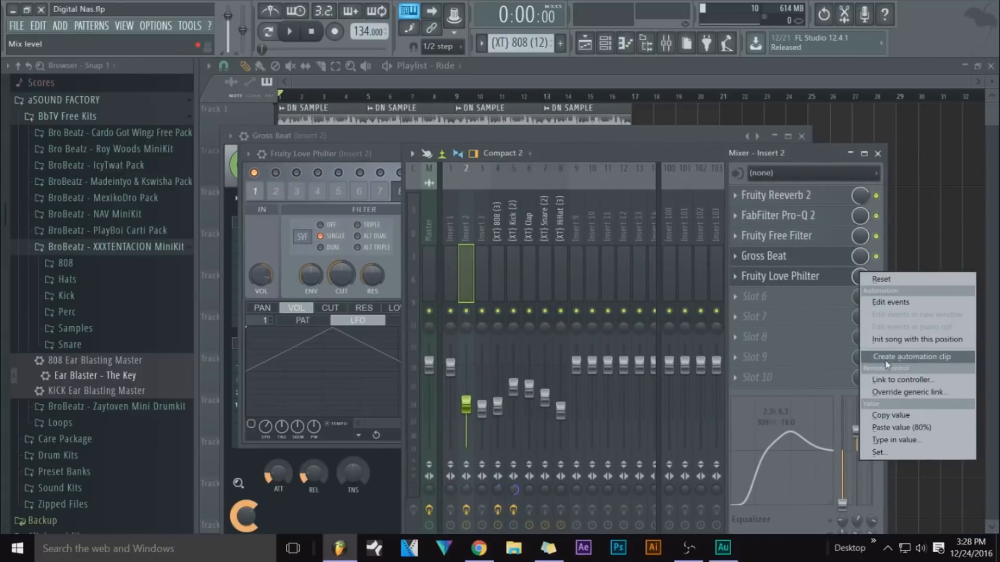
click(887, 361)
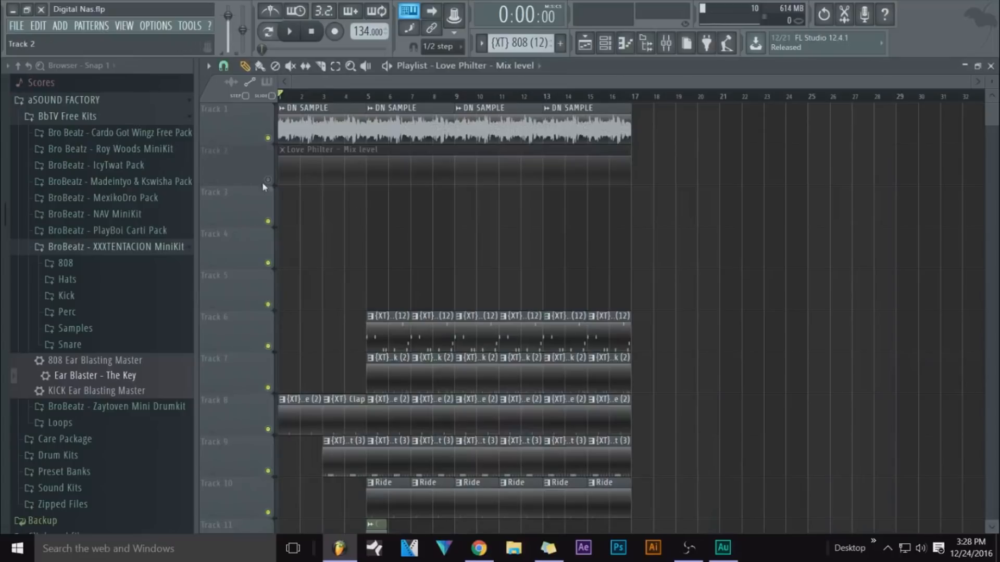
Enable playlist track 2 and shape the Love Philter mix-level automation to stay full through bar 4 and sit at 0% from bar 5
click(268, 180)
drag(368, 156, 355, 196)
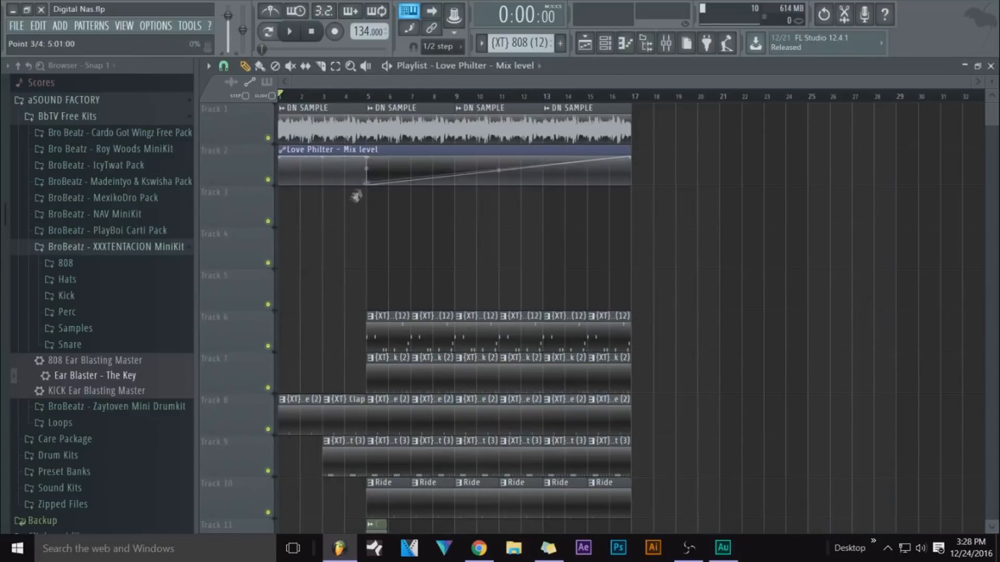
drag(628, 158, 635, 216)
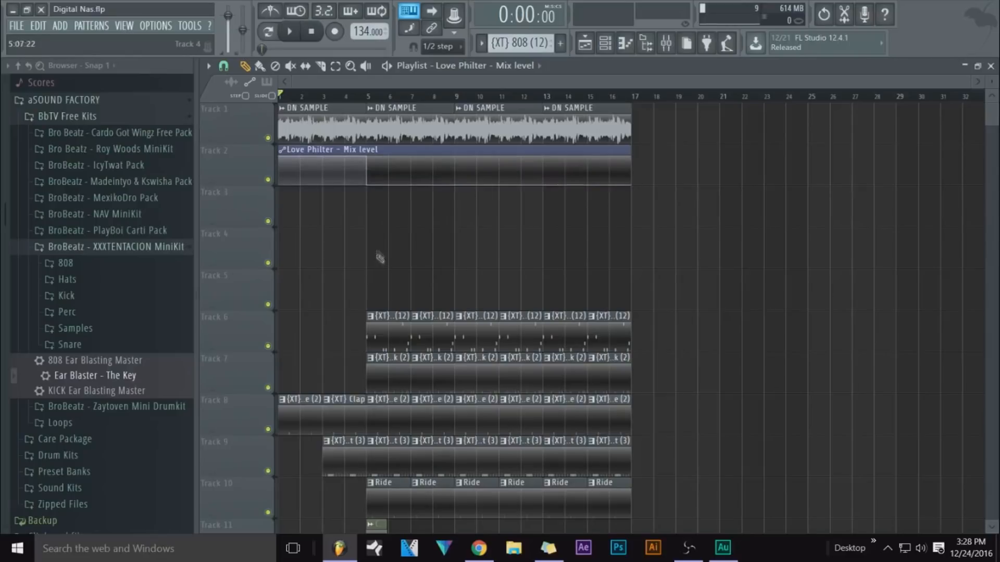
Set the playlist snap to 1/4 step and curve the Love Philter automation drop just before bar 5
scroll(347, 95, up, 3)
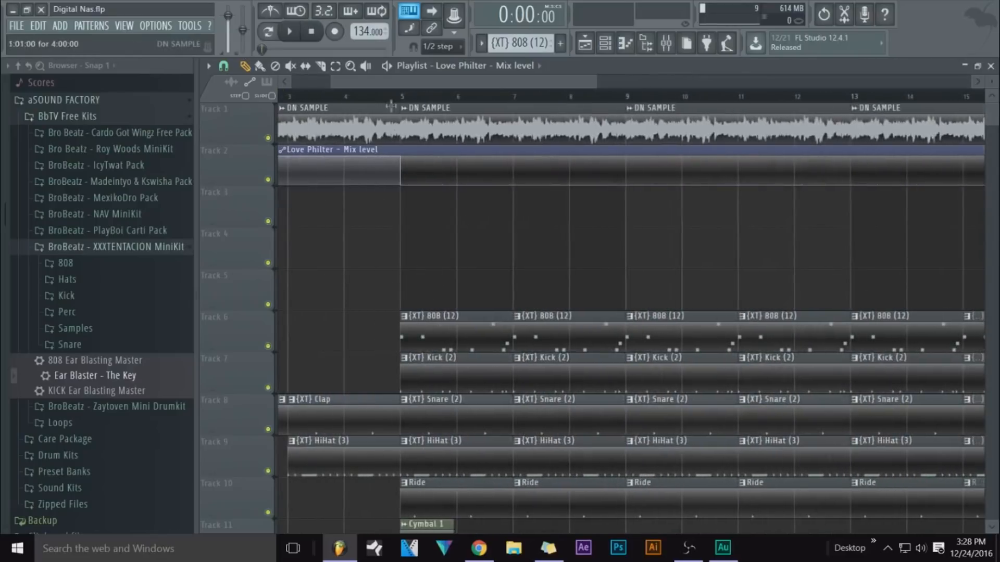
scroll(390, 106, up, 2)
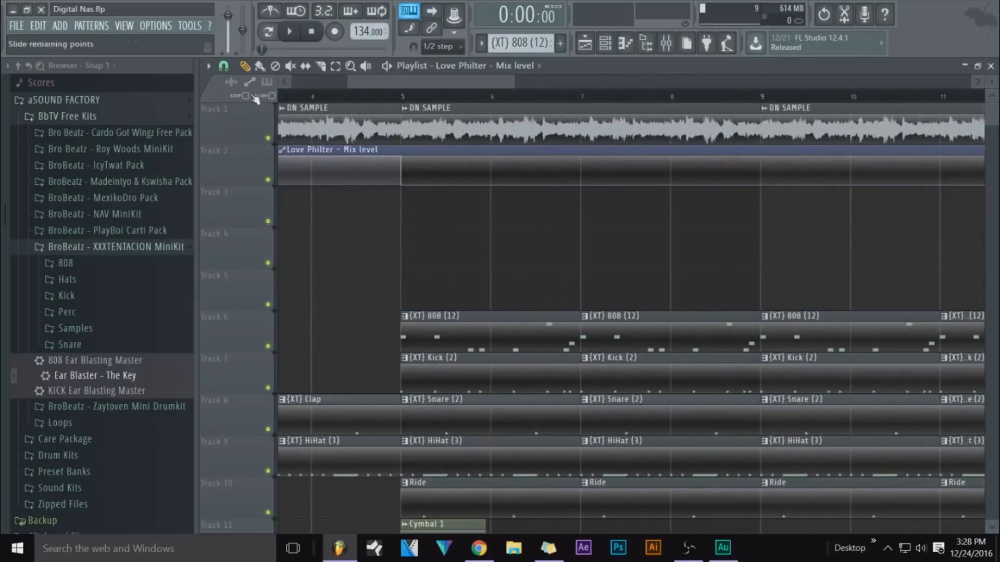
click(224, 66)
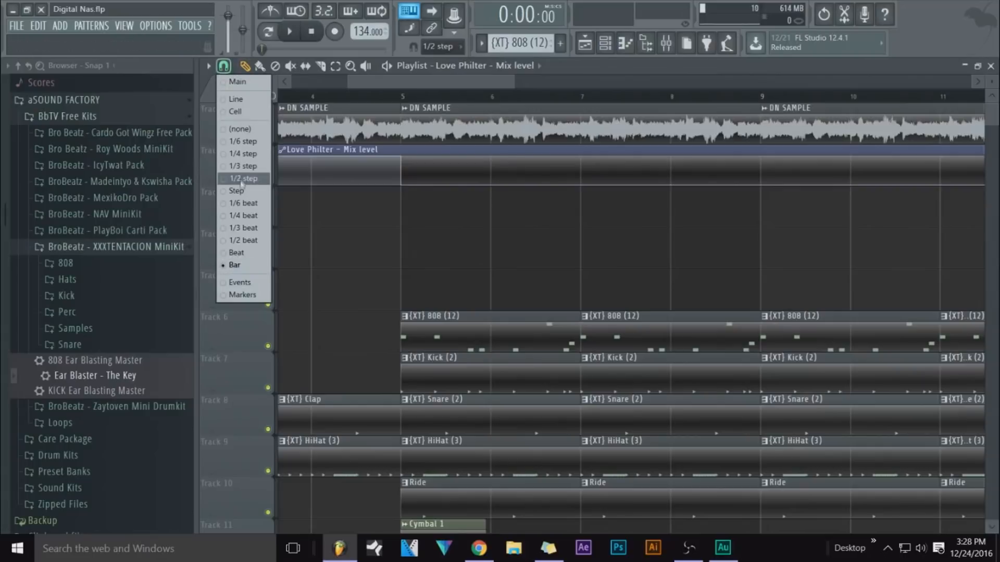
click(237, 154)
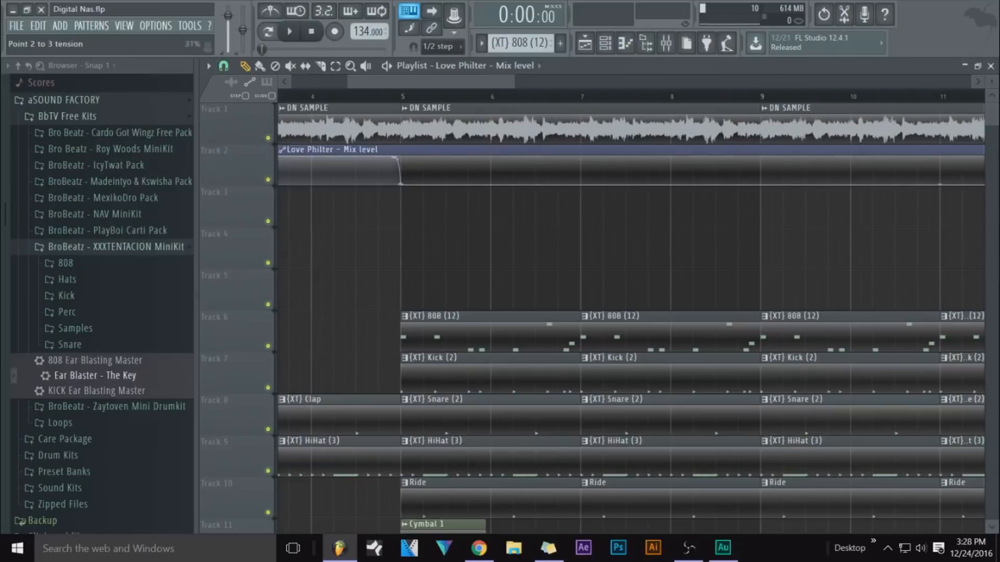
Play the arrangement from bar 4 to check the filter drop into bar 5, and stop playback
click(323, 98)
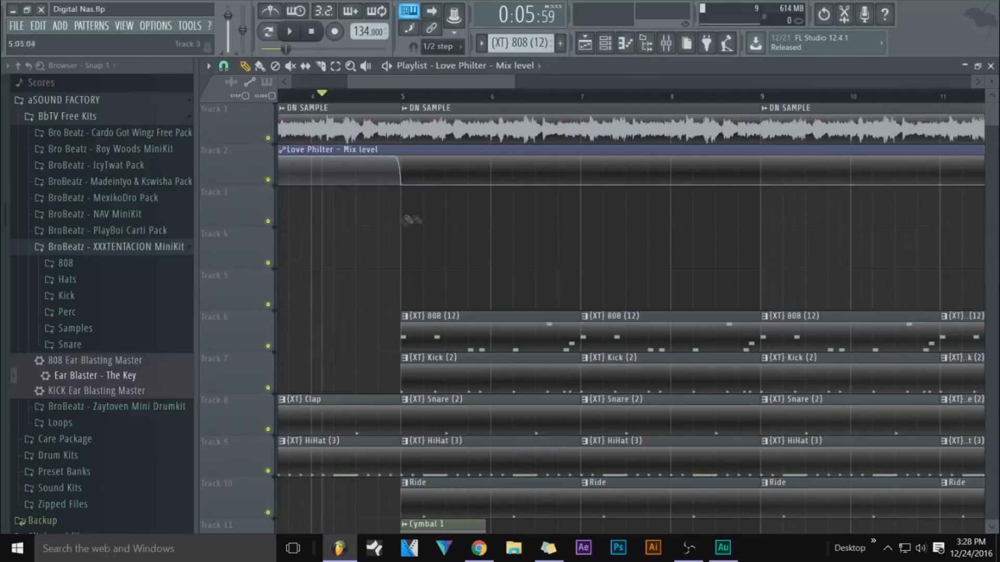
key(space)
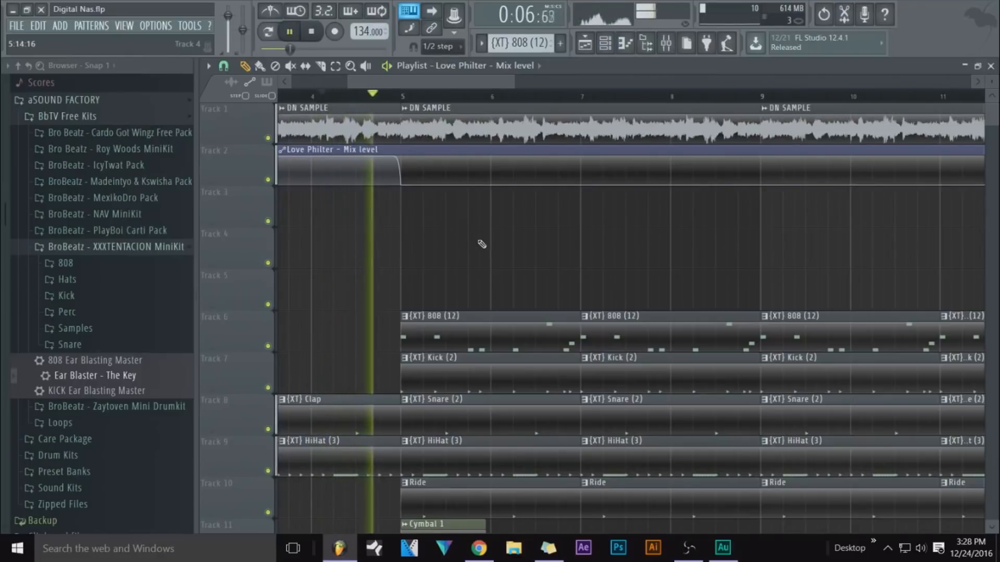
key(space)
drag(370, 82, 313, 82)
drag(457, 82, 973, 81)
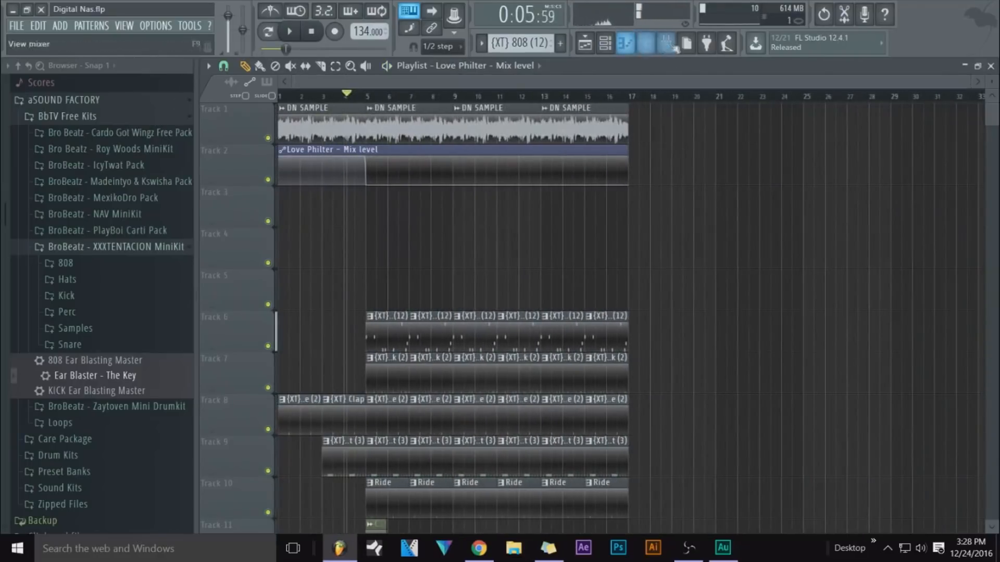
Set the playlist snap to 1/4 beat and open the empty time envelope of Gross Beat on Insert 2
click(228, 63)
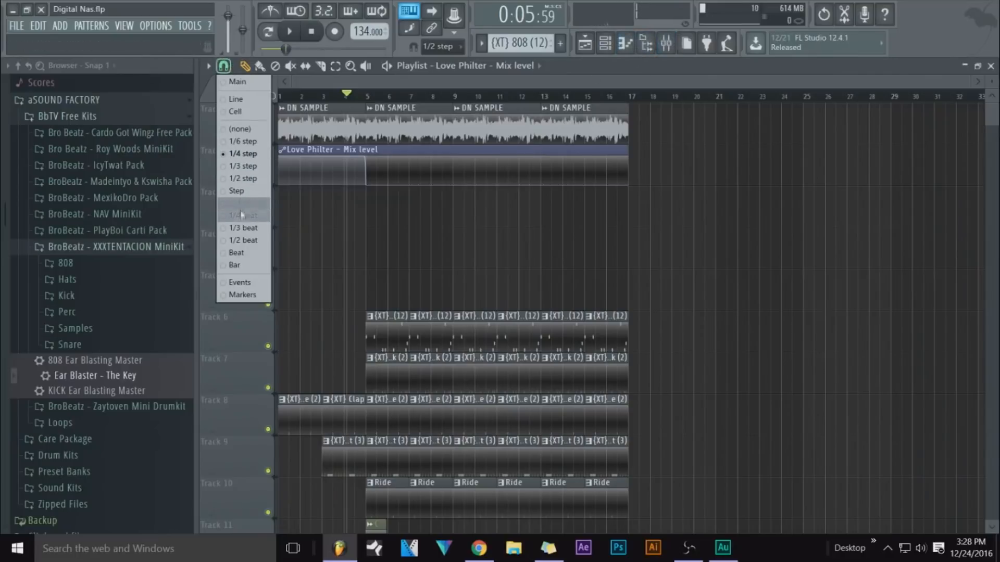
click(243, 211)
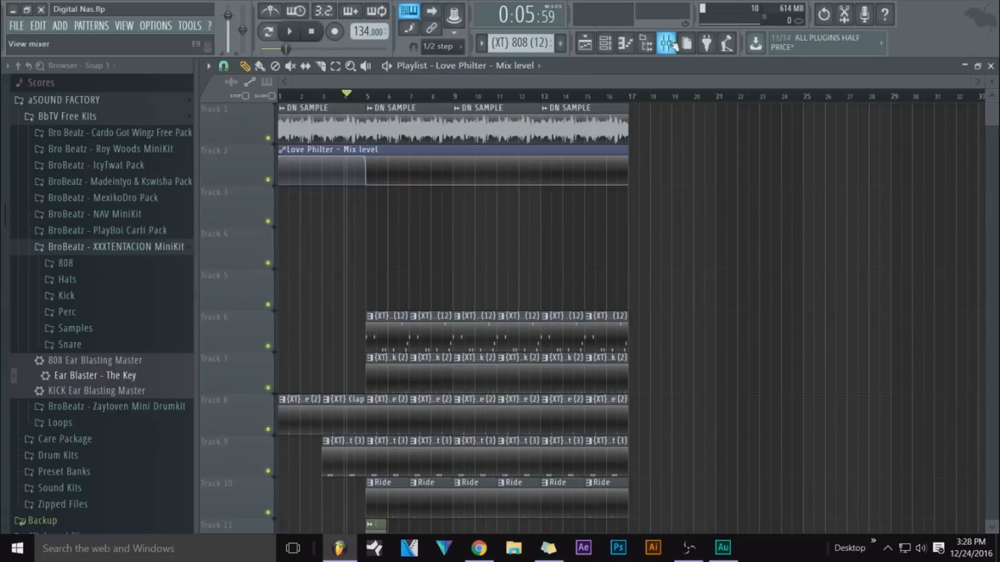
click(669, 44)
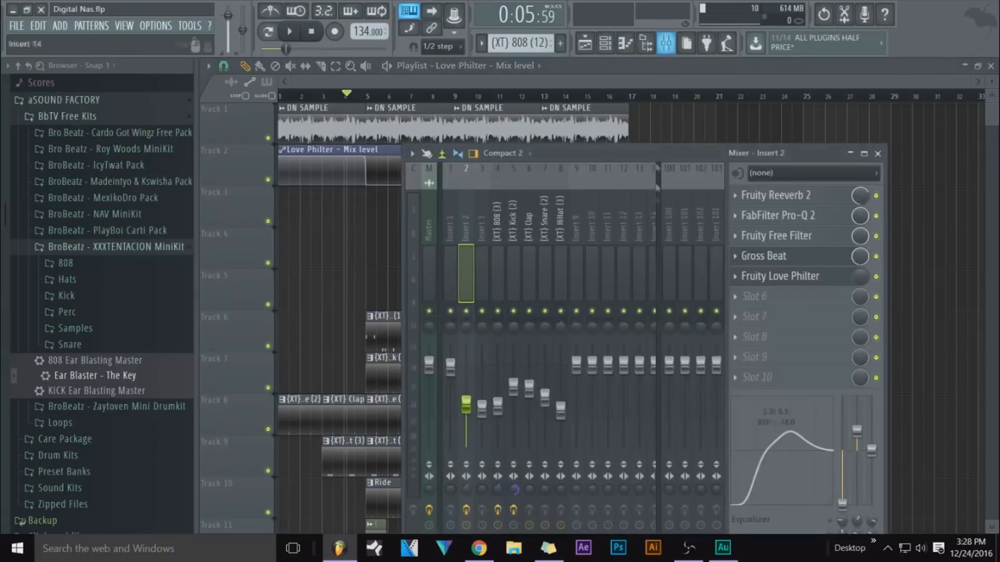
click(786, 258)
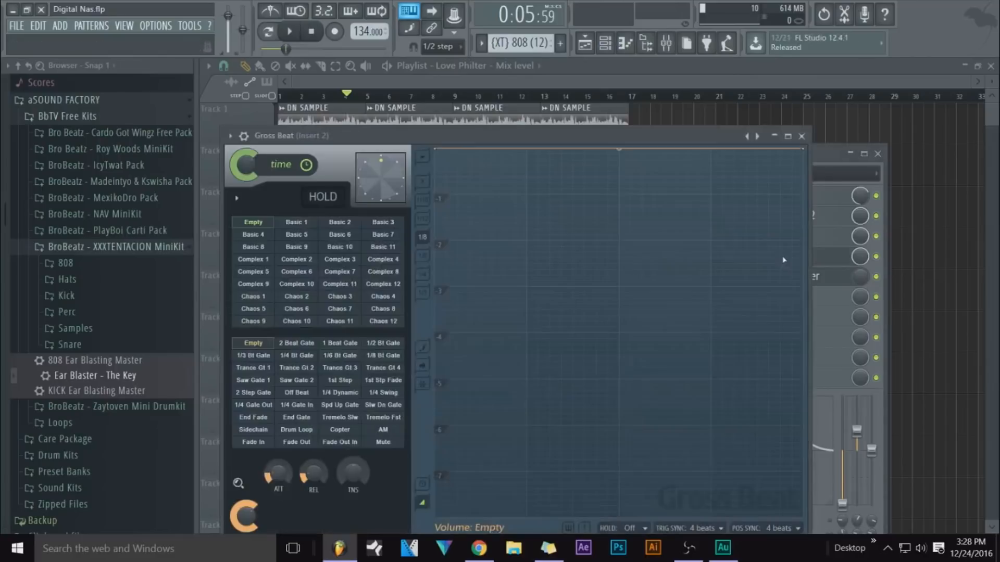
click(263, 227)
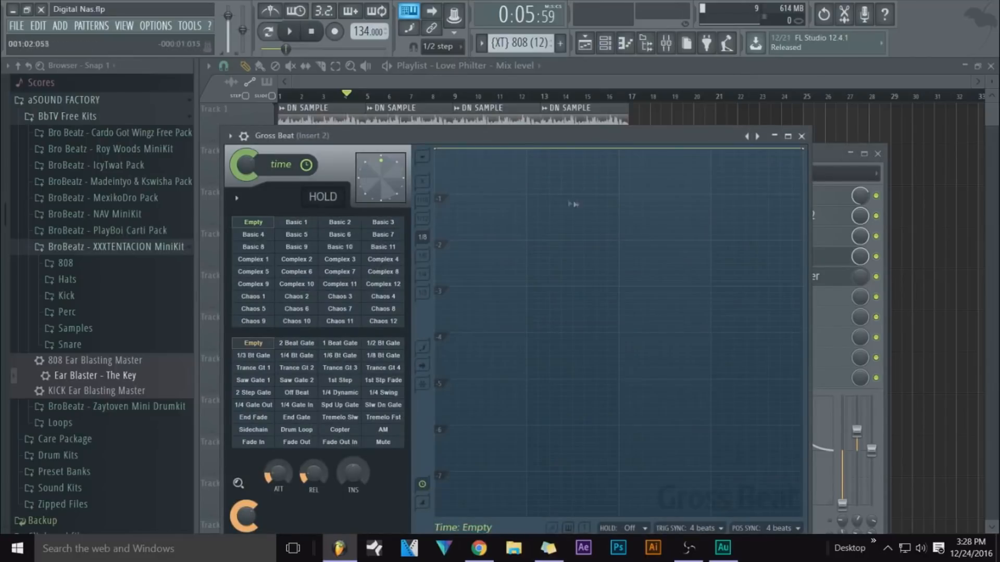
Draw a ramp across the first beat of Gross Beat's time envelope from -000:01:000 down to -000:01:024
drag(439, 150, 437, 193)
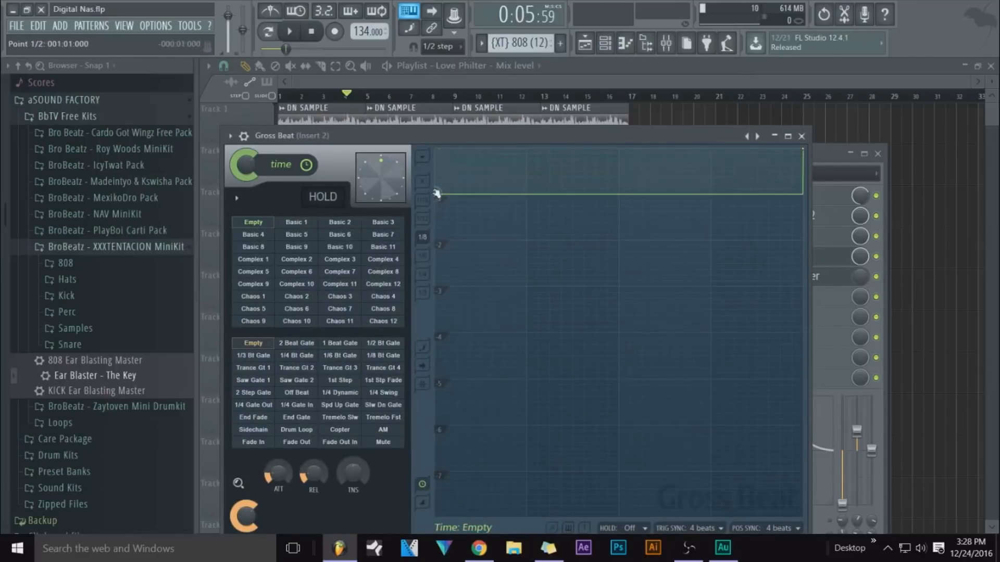
right_click(527, 207)
right_click(527, 205)
click(527, 205)
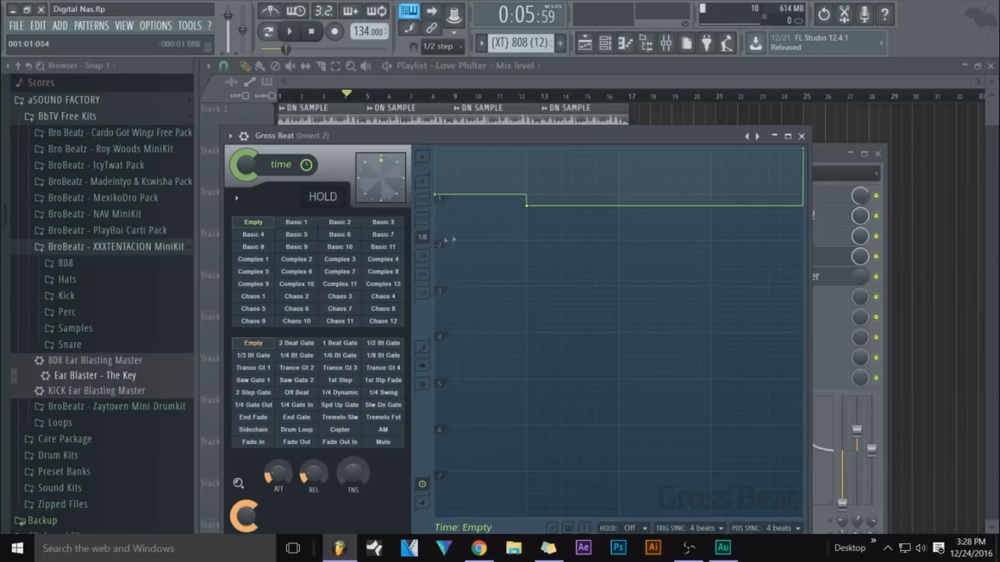
right_click(527, 206)
click(561, 273)
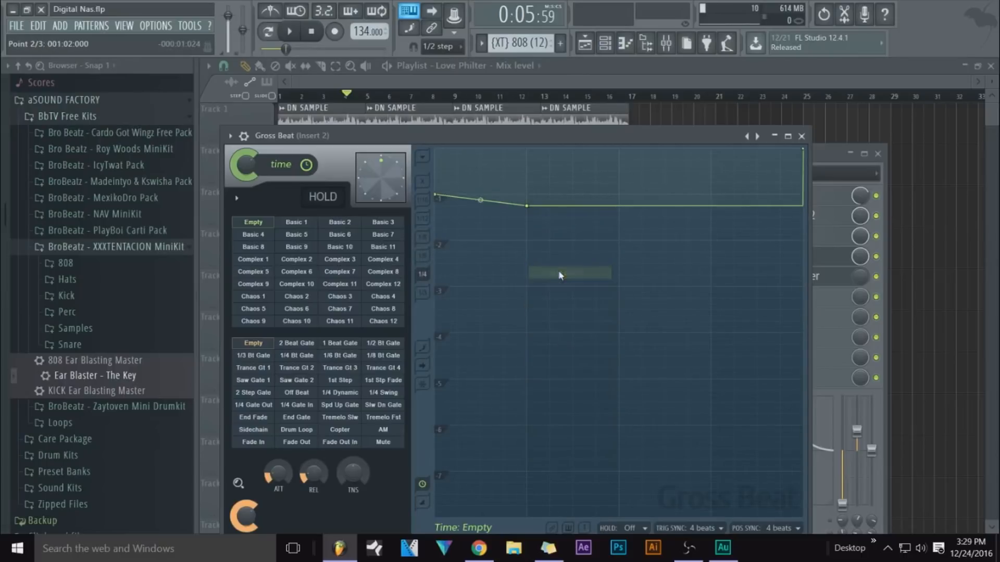
Repeat the same descending ramp on the second, third and fourth beats of Gross Beat's time envelope
right_click(529, 195)
right_click(621, 207)
right_click(616, 195)
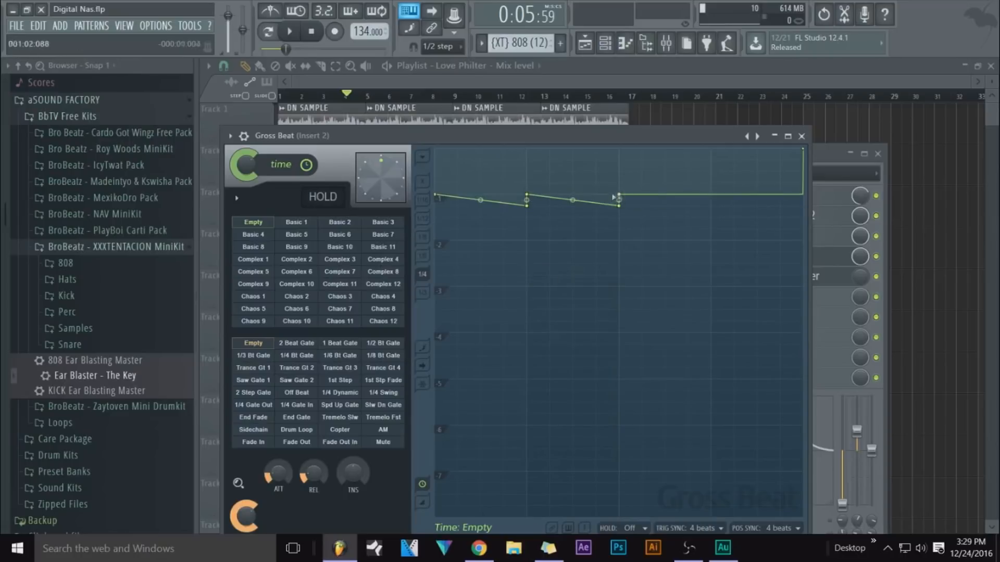
right_click(711, 206)
right_click(710, 195)
right_click(797, 206)
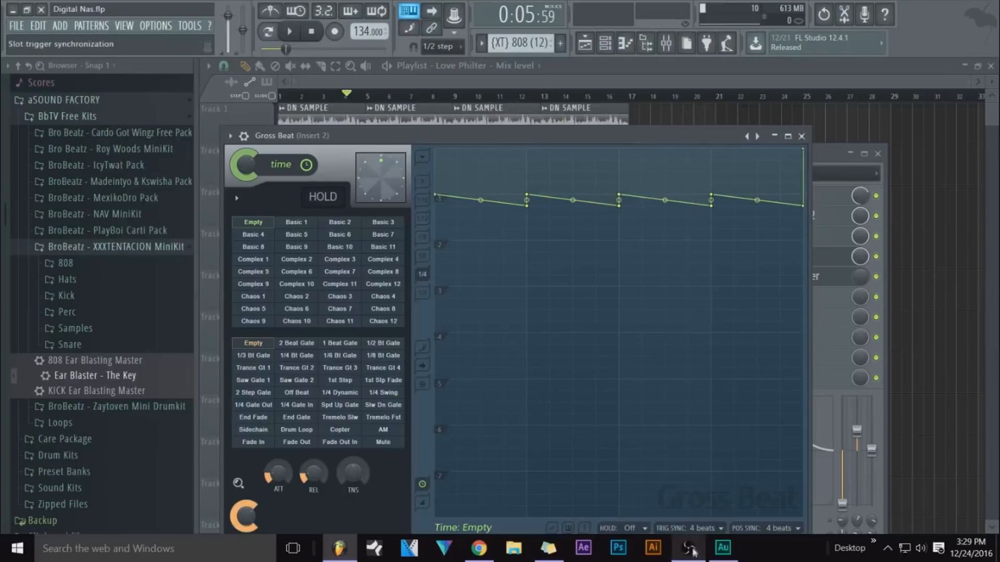
Play the arrangement from bar 4 to hear the Gross Beat effect on the sample, and stop playback
click(419, 77)
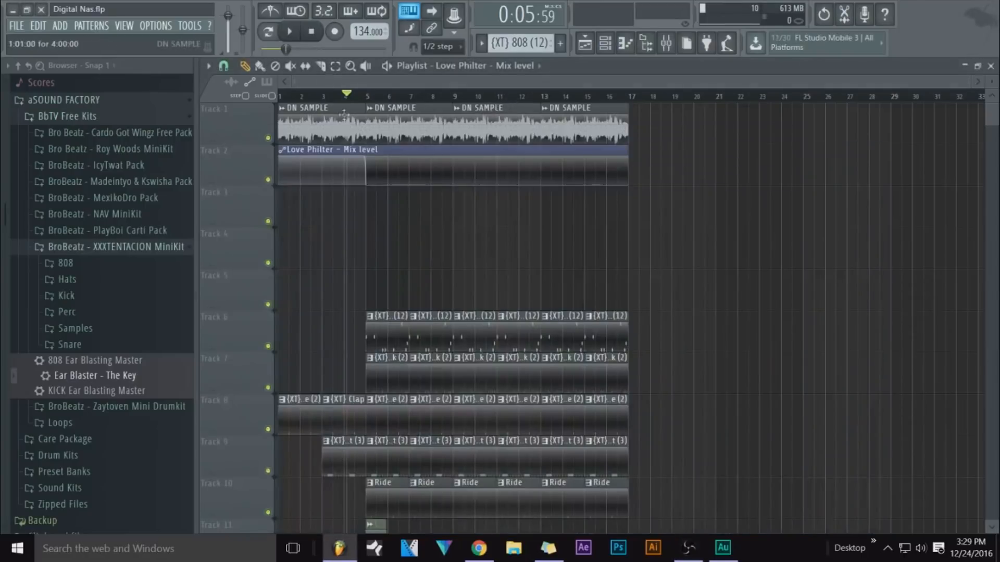
key(space)
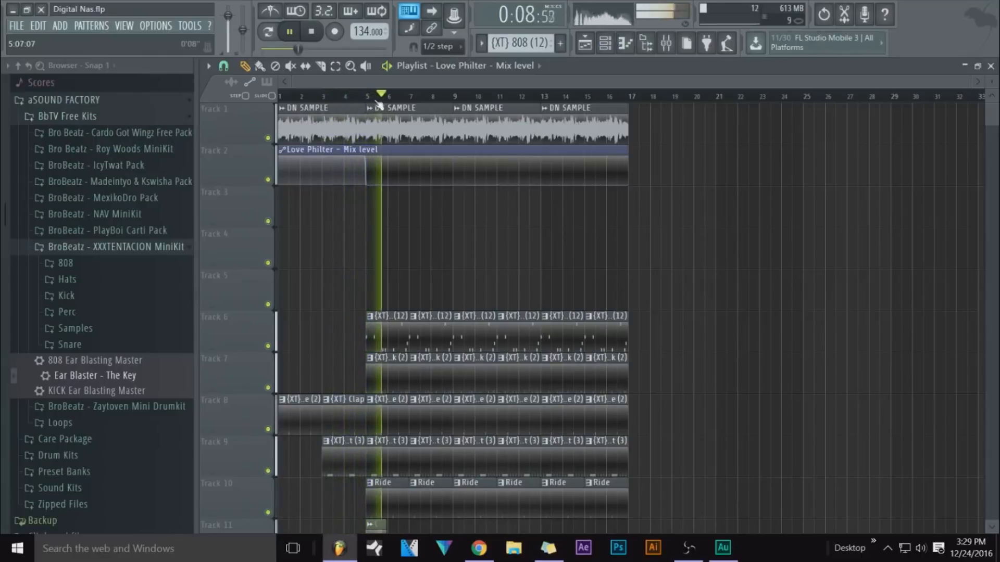
scroll(349, 96, up, 2)
scroll(350, 98, up, 2)
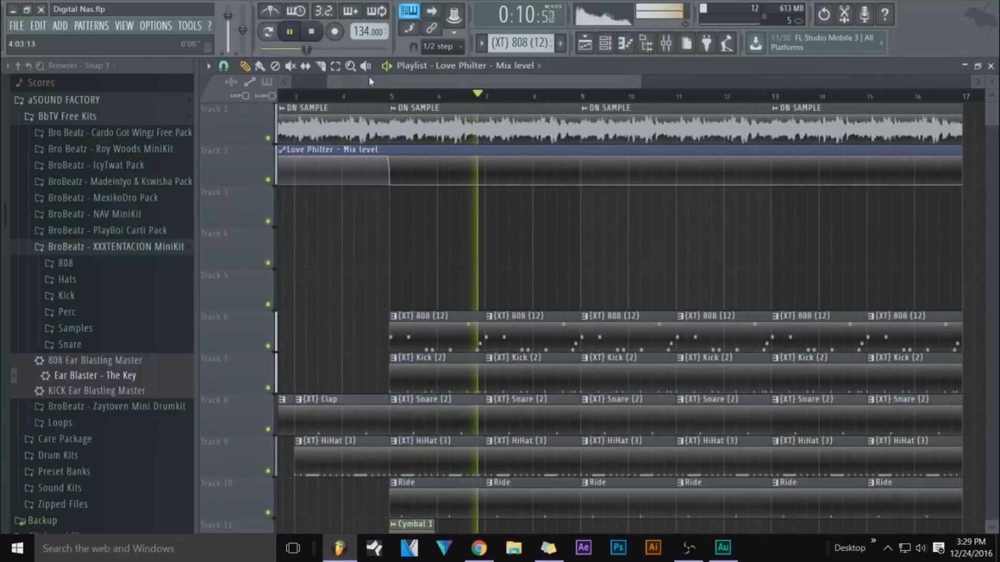
drag(369, 79, 313, 81)
click(311, 33)
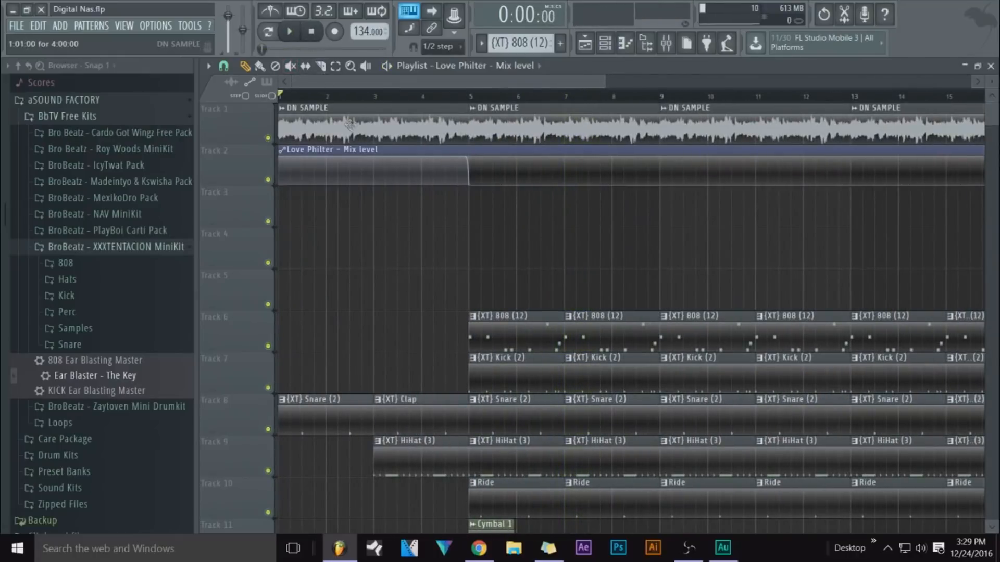
click(672, 52)
click(672, 51)
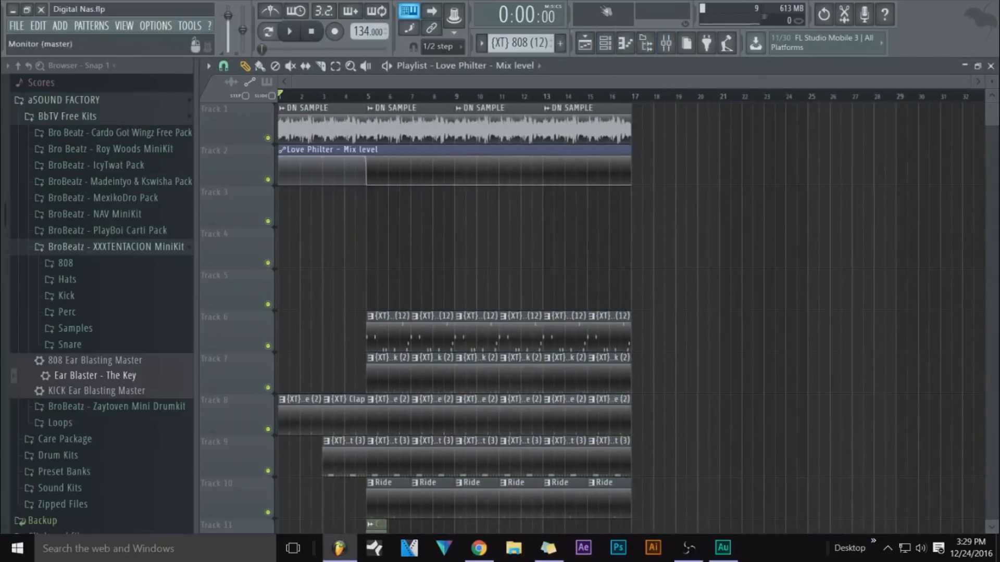
click(666, 43)
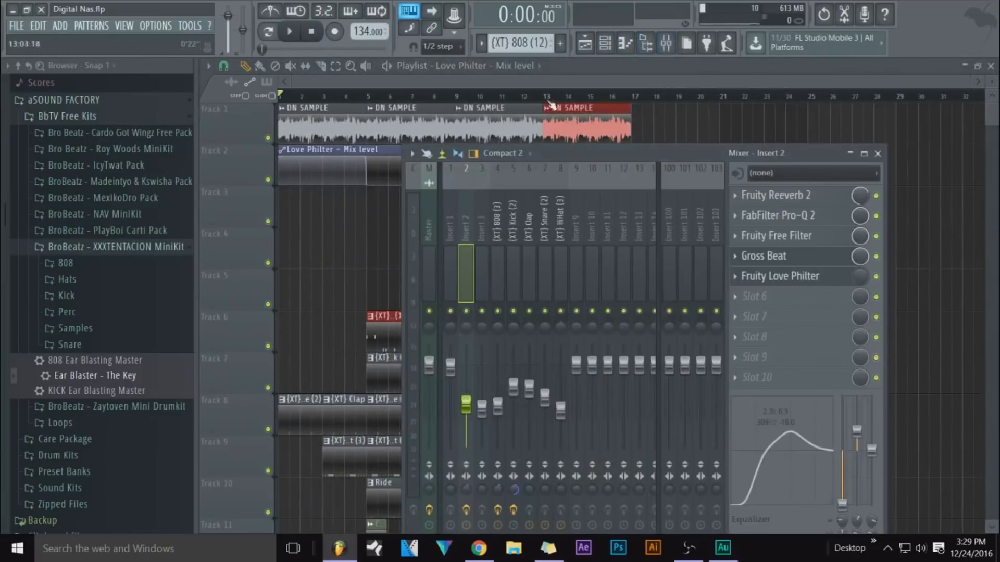
click(549, 71)
Move all drum, 808 and cymbal clips from track 6 downward one beat later and play the arrangement from the start
ctrl+click(518, 250)
drag(719, 272, 291, 557)
scroll(308, 194, up, 4)
scroll(304, 96, up, 6)
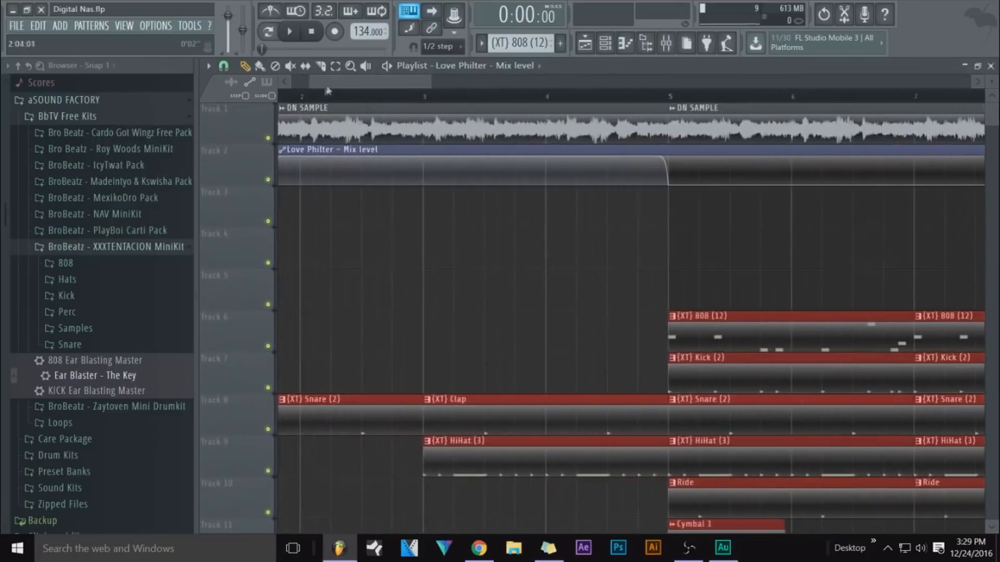
key(space)
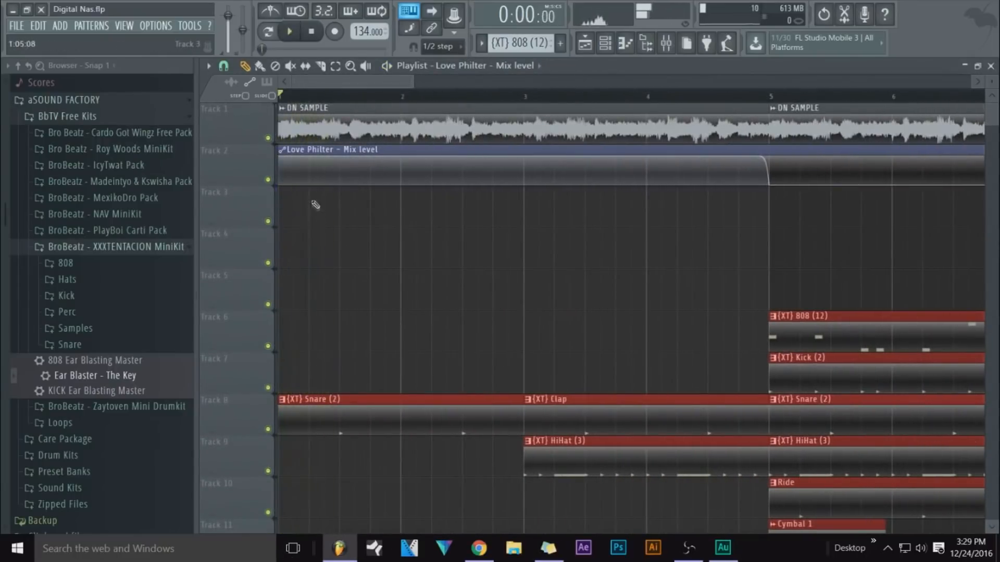
drag(291, 402, 322, 412)
key(space)
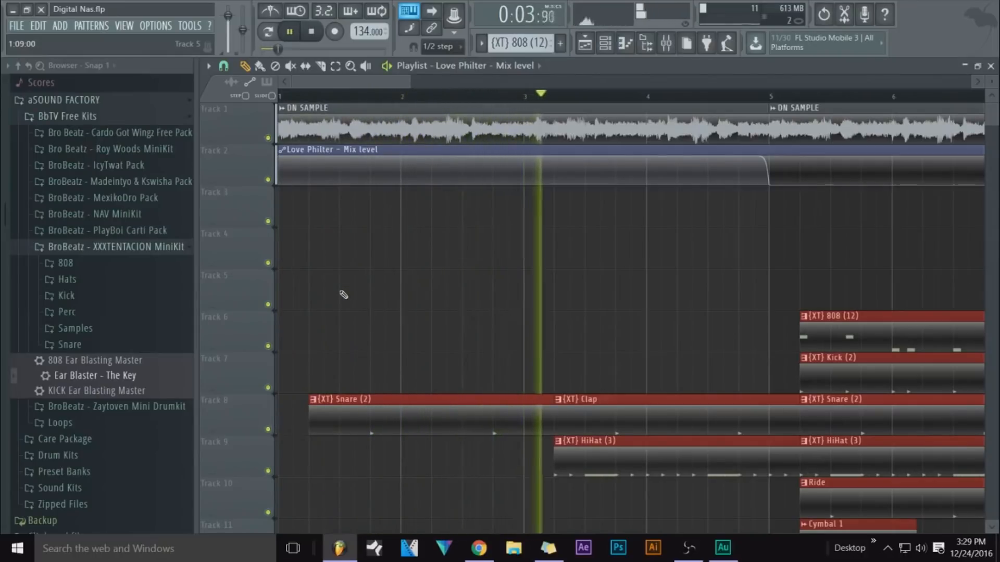
click(455, 297)
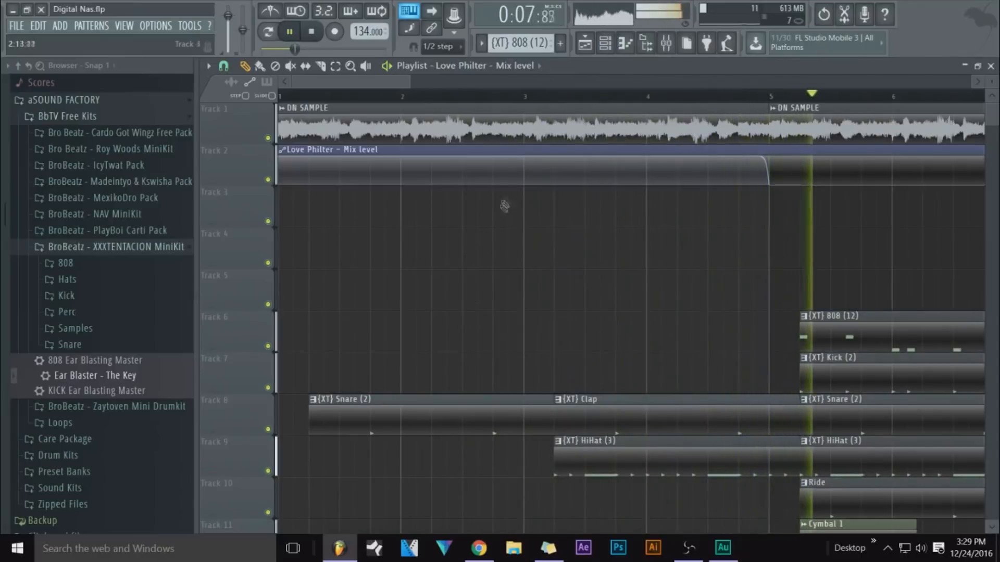
Move the drop in the Love Philter mix level automation one beat later to meet the drum entry
drag(769, 184, 779, 157)
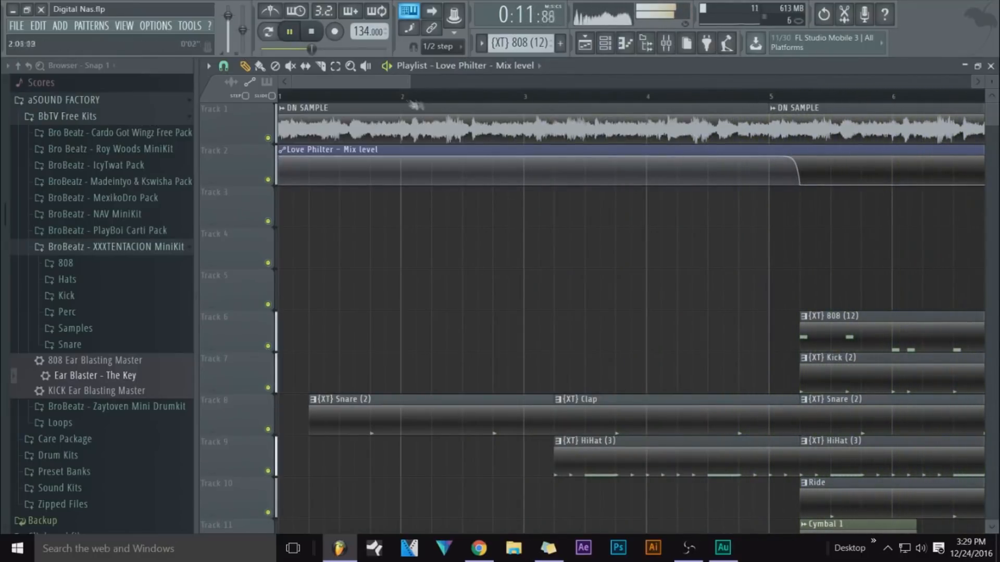
Create an automation clip for the master volume across the whole arrangement
drag(411, 79, 940, 82)
scroll(665, 125, down, 6)
scroll(665, 132, up, 6)
right_click(228, 15)
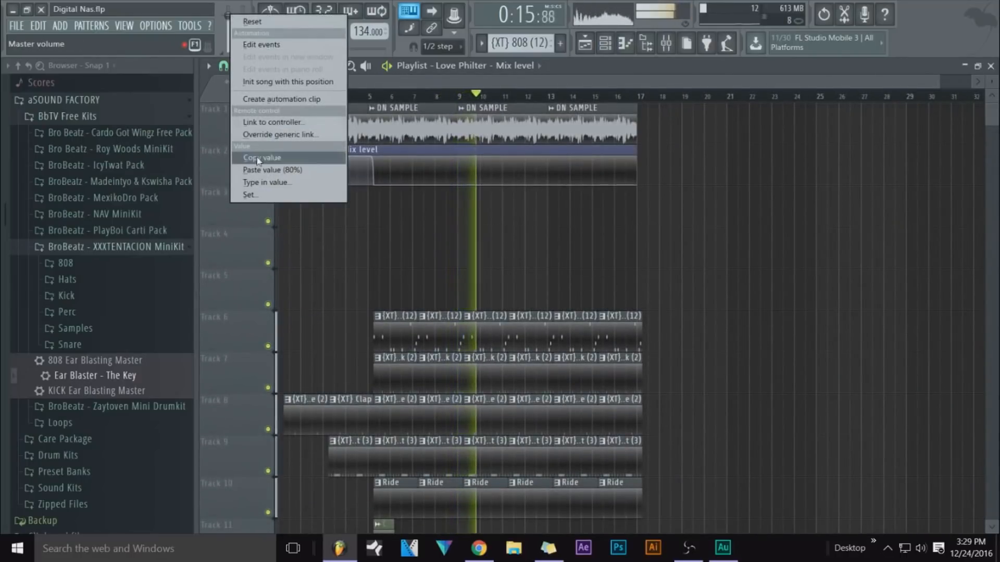
click(263, 95)
Lower the start of the master volume automation and add a point at 2:02:00 set to the pasted 80% value
drag(279, 204, 280, 212)
right_click(303, 204)
right_click(304, 205)
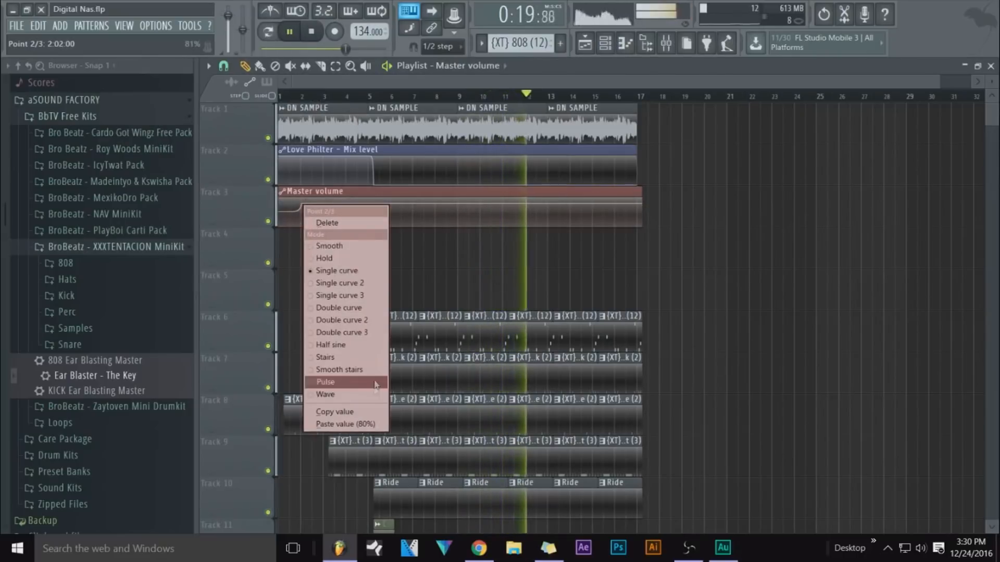
click(354, 426)
Add an 80% point at 15:02:00 in the master volume automation and lower the end point to zero for a fade-out
right_click(594, 205)
right_click(595, 206)
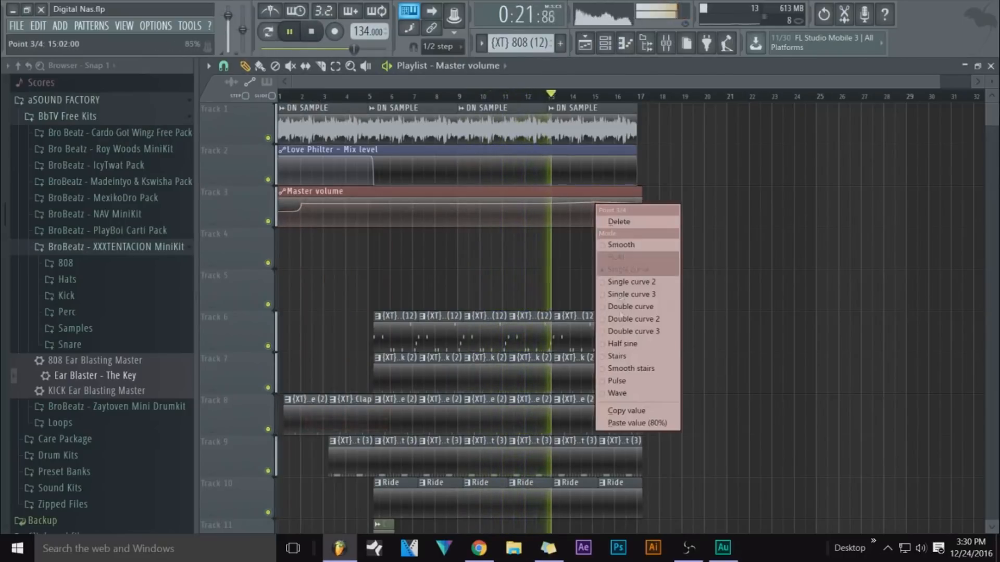
click(624, 424)
drag(642, 204, 645, 233)
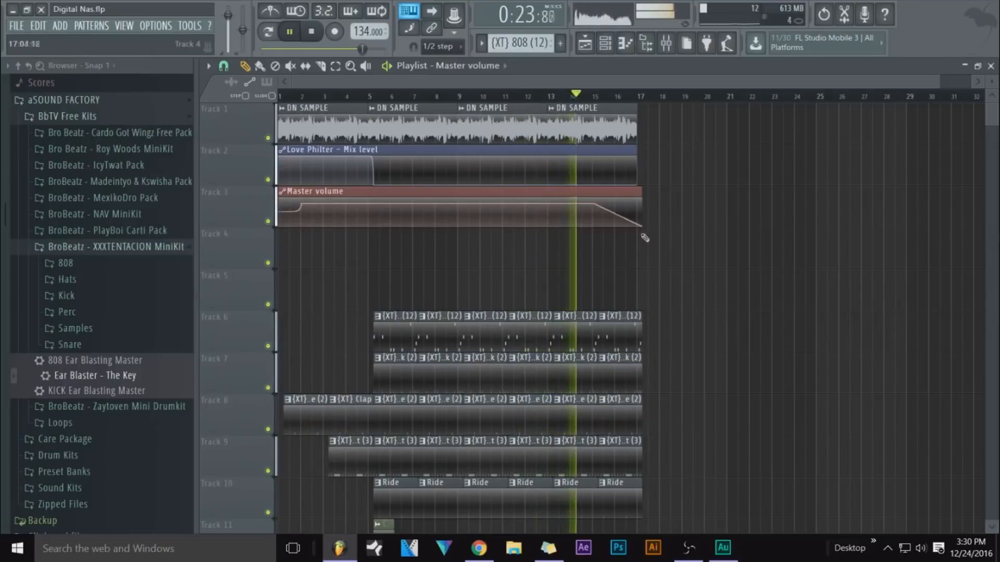
Delete the last two kick clips on track 7, listen from about bar 12 and stop playback
right_click(570, 376)
right_click(612, 377)
click(532, 97)
click(312, 32)
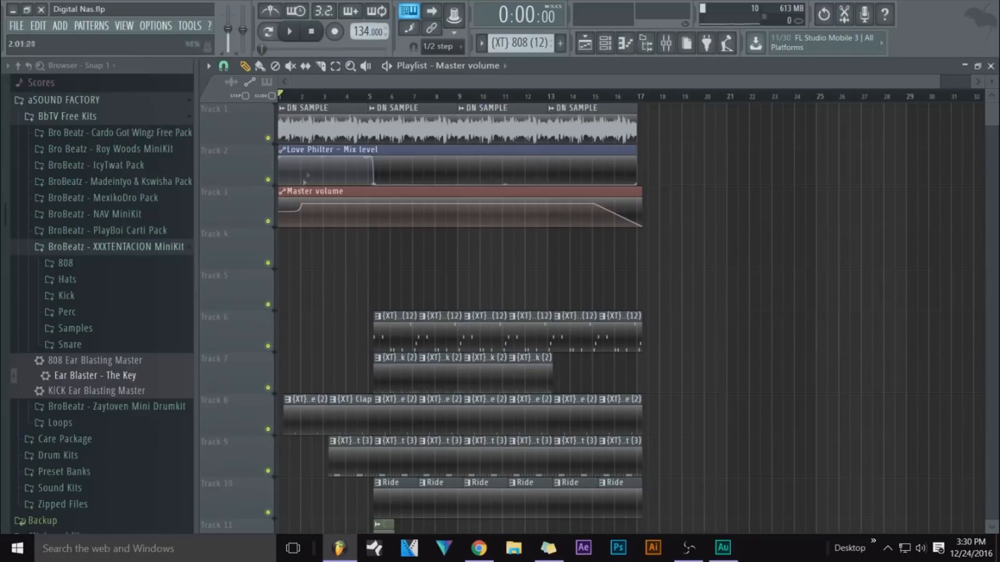
Straighten the curve of the master volume fade-in and paste the 80% value onto its second point
right_click(302, 203)
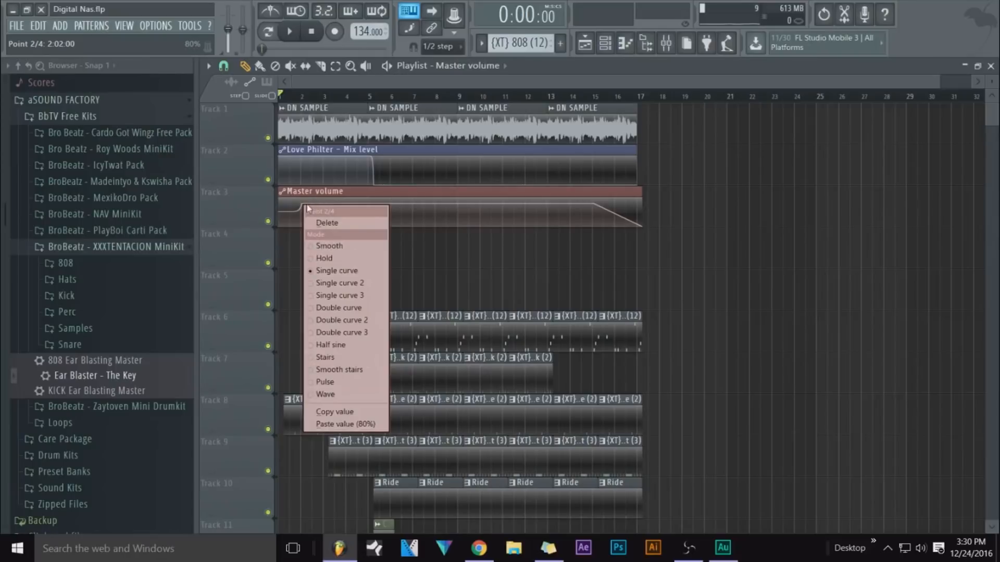
click(290, 213)
right_click(302, 203)
click(377, 423)
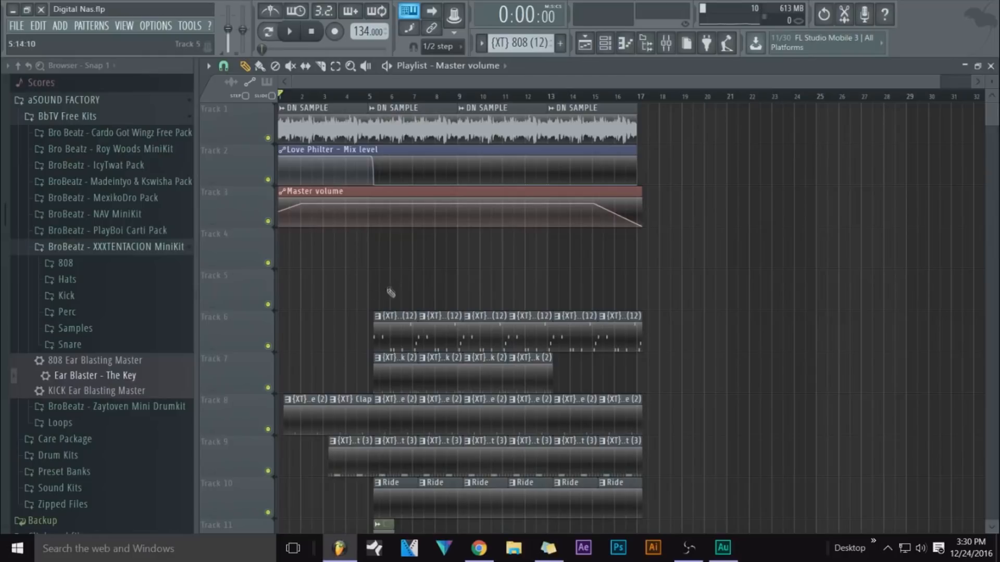
Examine the 808 and kick patterns in the channel rack and the effect chain of mixer Insert 2
scroll(391, 292, down, 2)
click(606, 46)
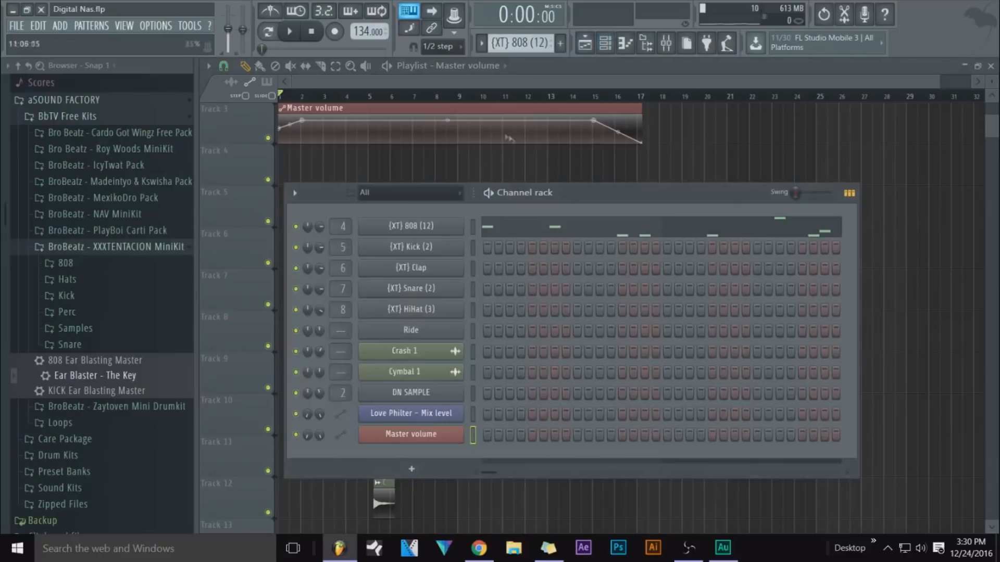
scroll(522, 44, down, 1)
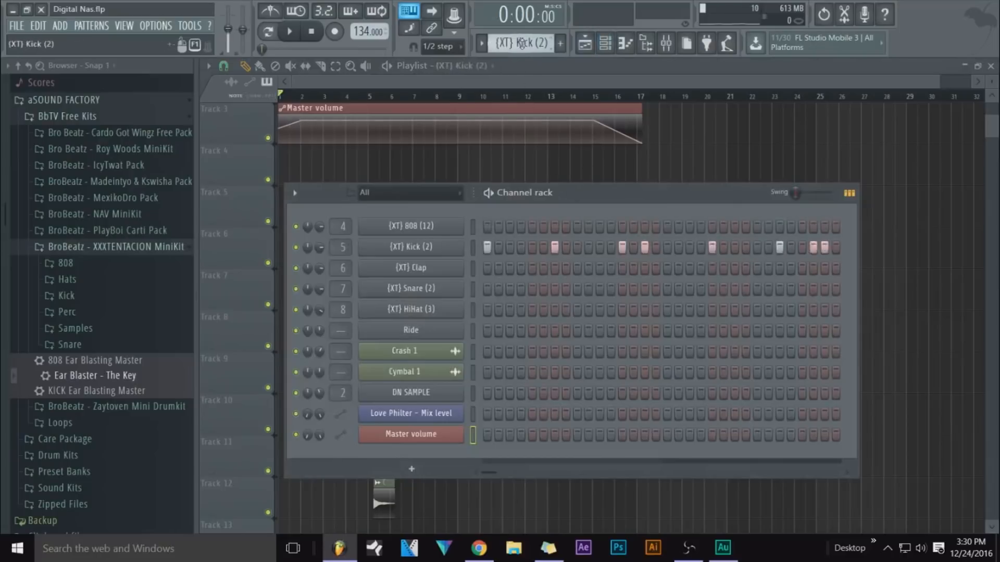
scroll(521, 44, up, 1)
scroll(516, 42, down, 1)
scroll(518, 39, up, 1)
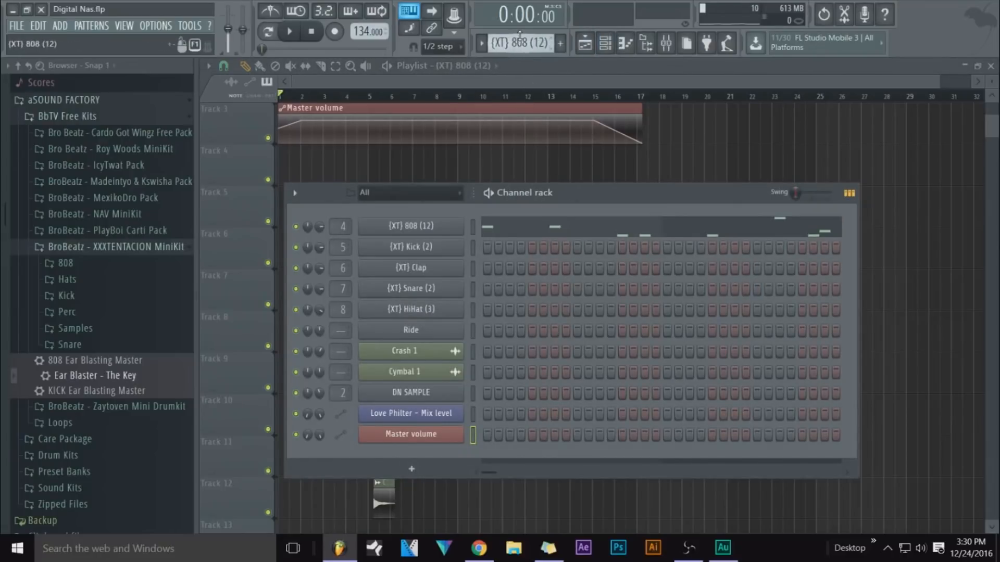
click(521, 81)
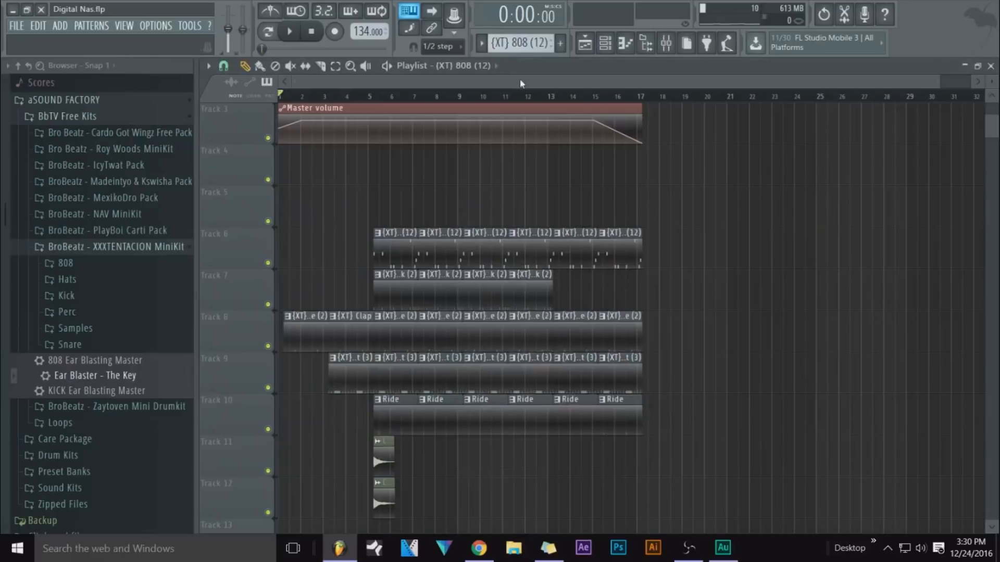
scroll(495, 165, up, 2)
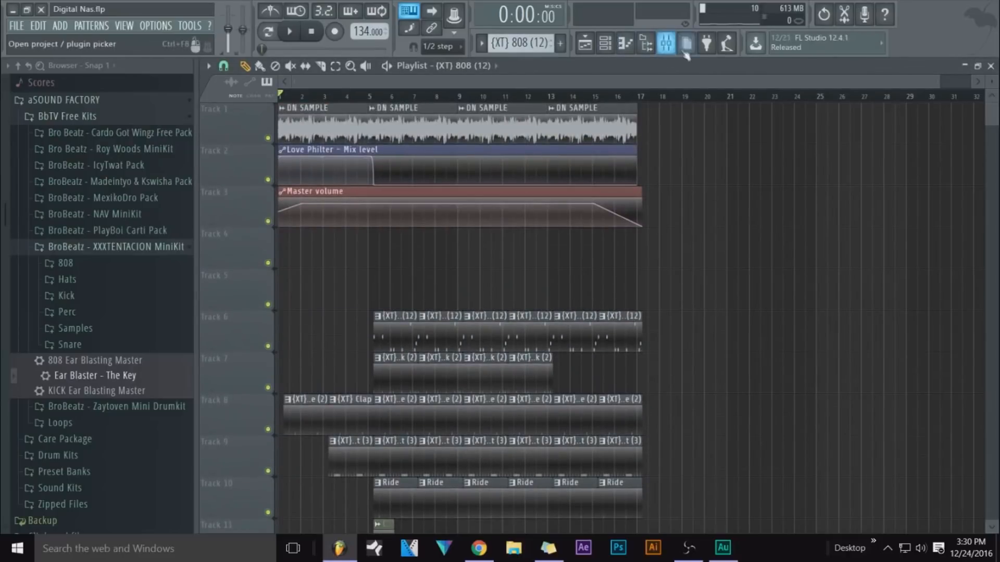
click(672, 49)
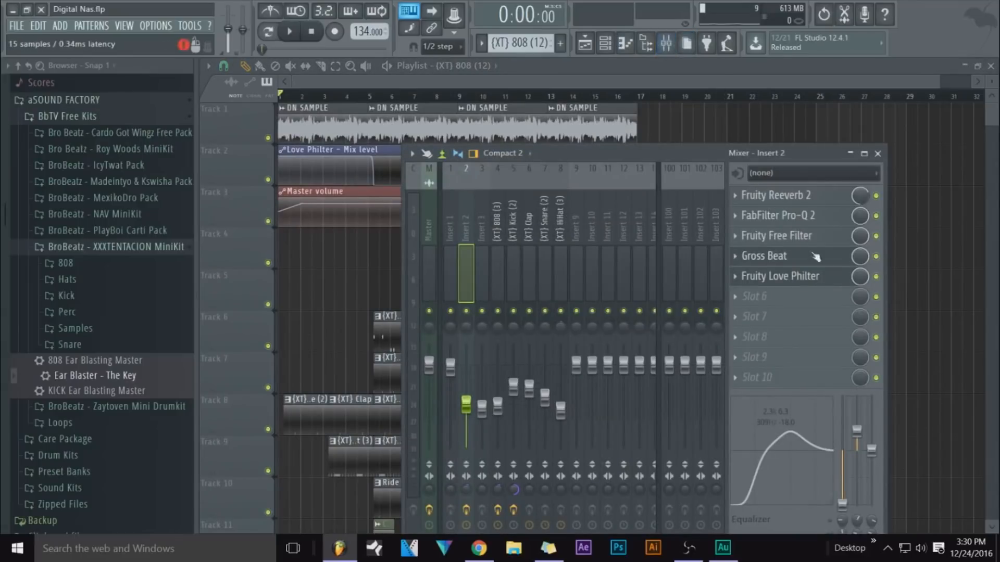
key(F9)
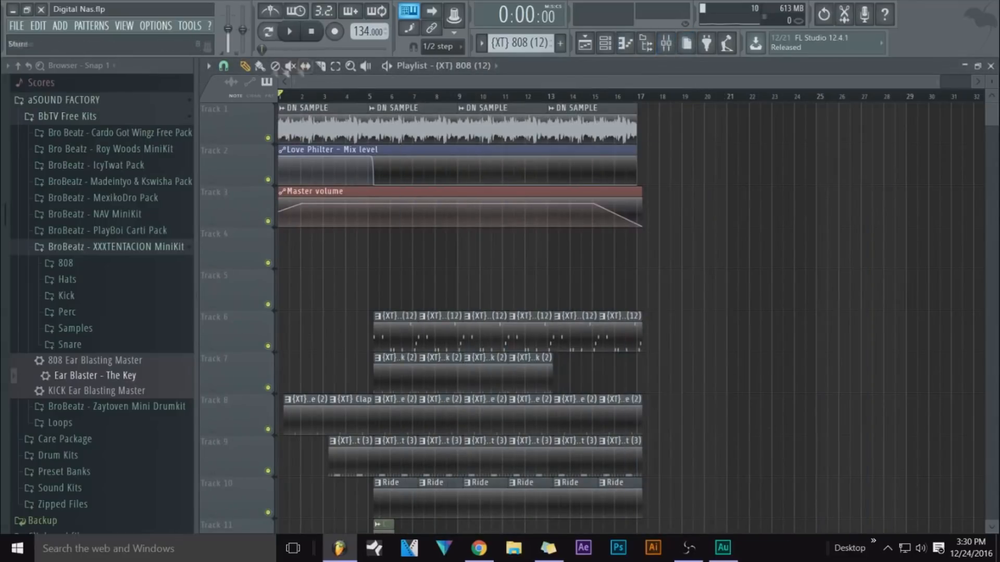
Play the arrangement from the start and raise the clap, snare and hi-hat levels slightly in the mixer
right_click(228, 38)
click(288, 32)
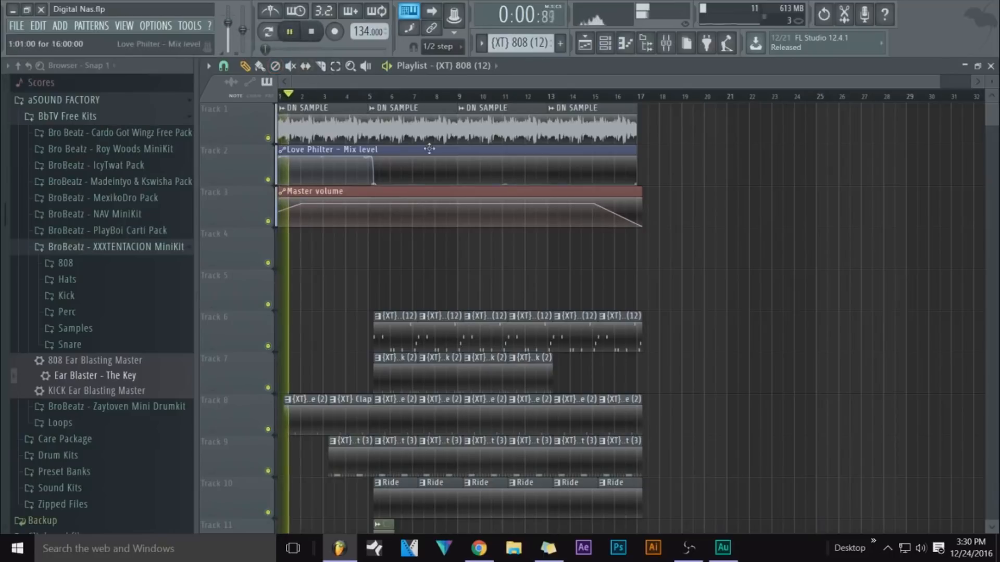
scroll(428, 147, down, 3)
scroll(365, 130, up, 2)
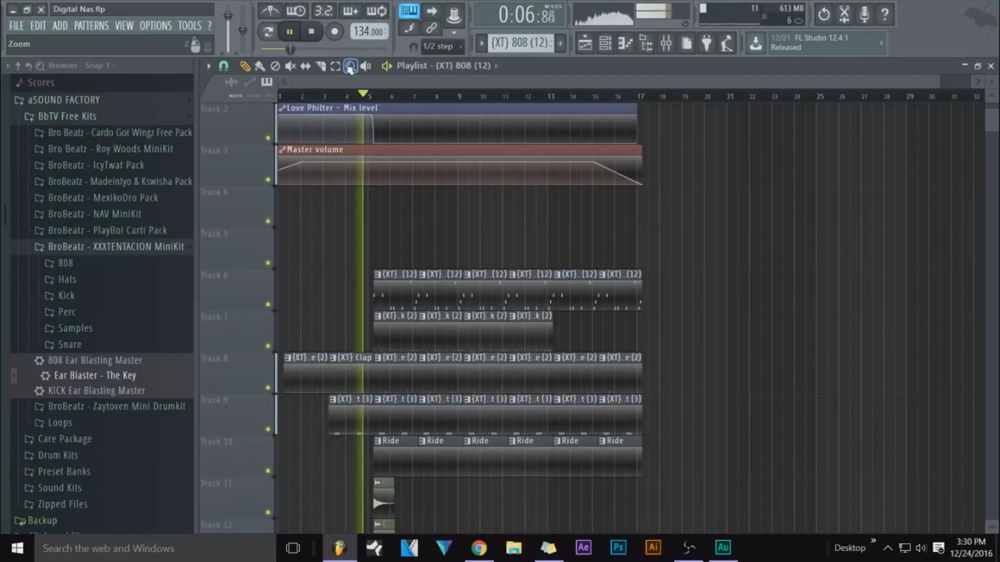
key(F9)
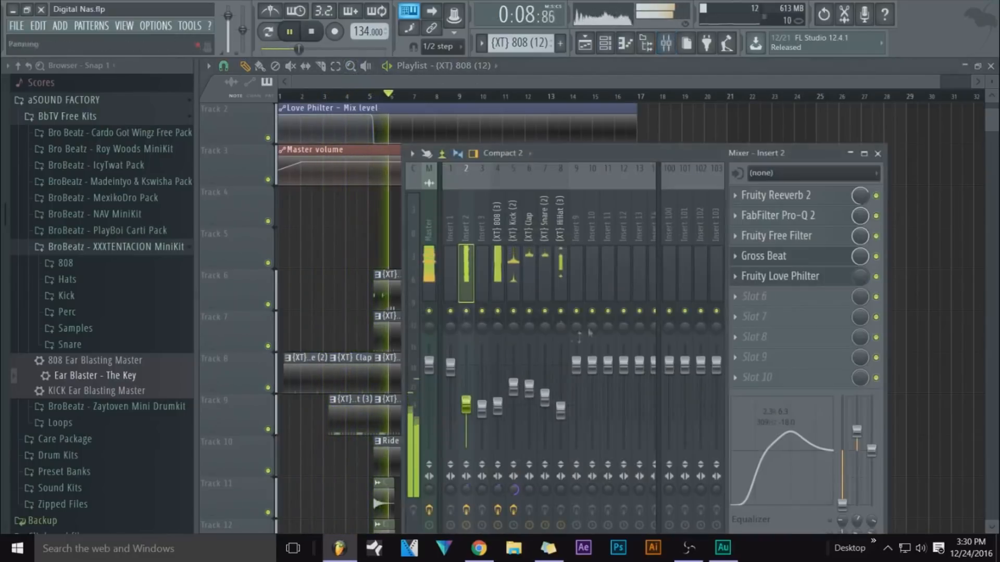
drag(529, 387, 551, 388)
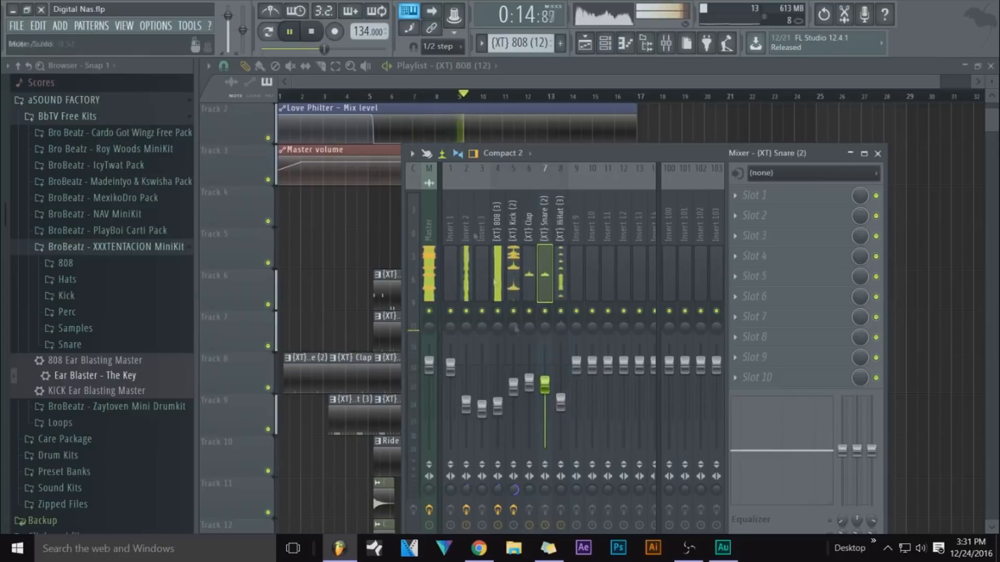
key(F9)
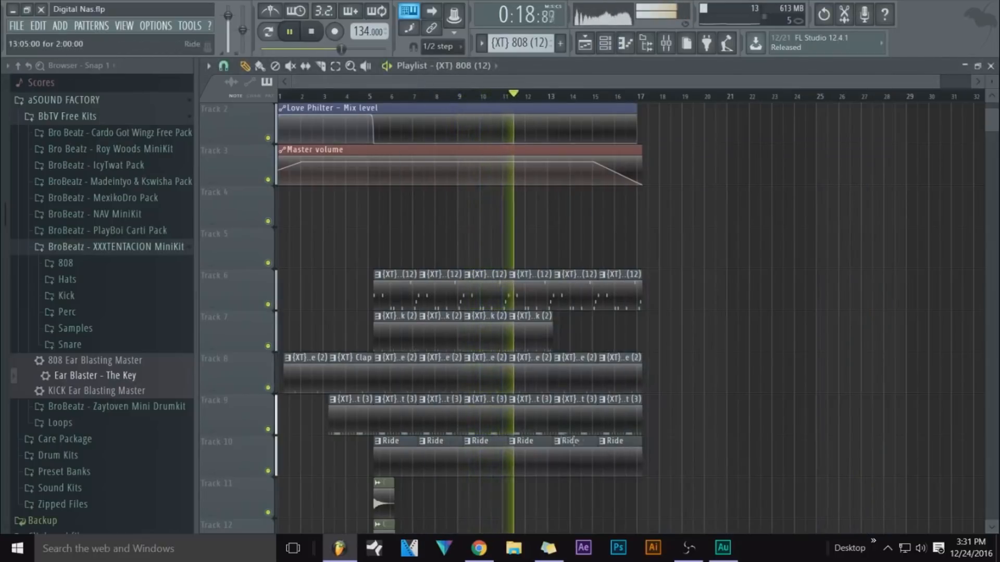
Trim one beat off the start of the last two hi-hat clips on track 9 and stop playback
drag(553, 427, 559, 427)
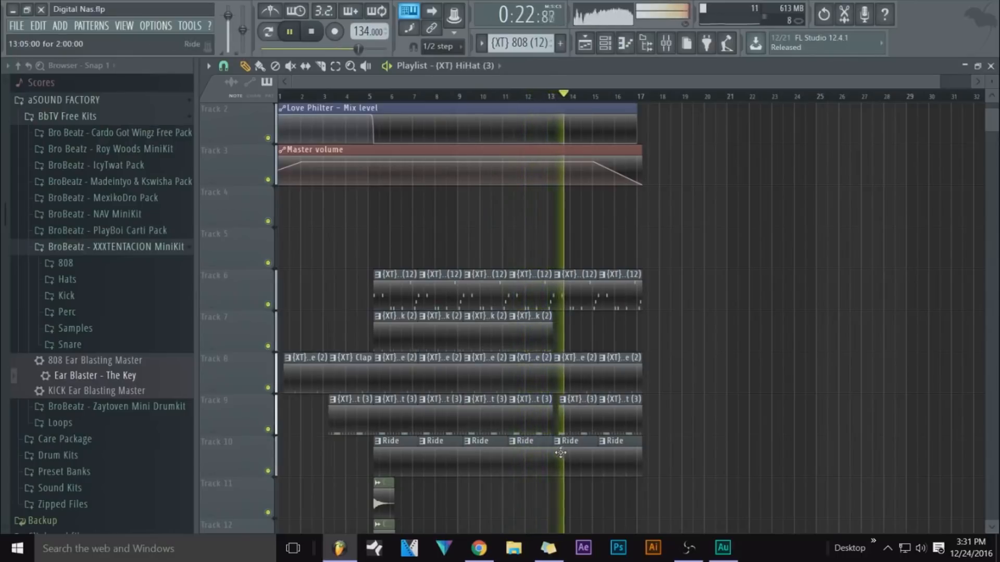
drag(600, 426, 607, 426)
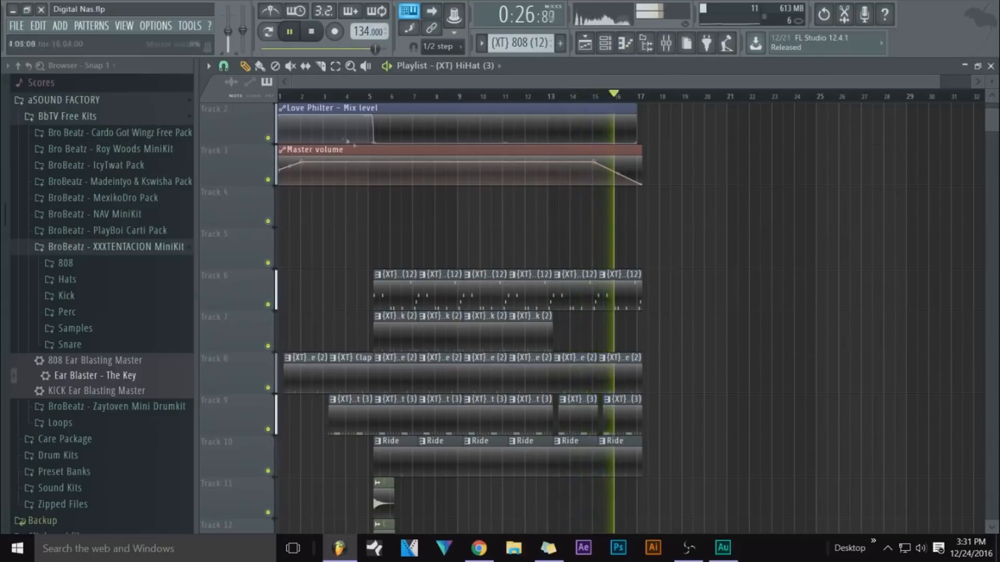
click(312, 32)
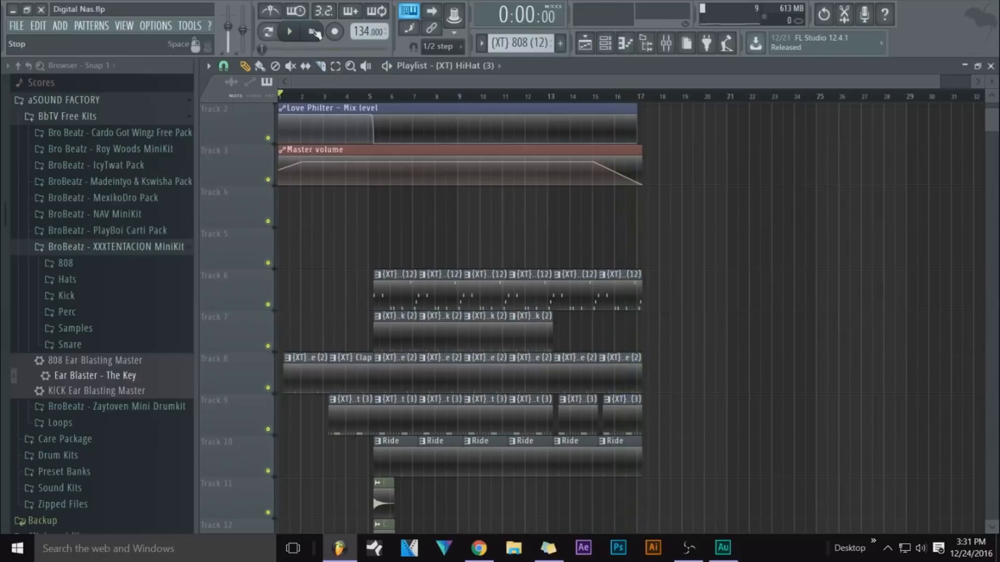